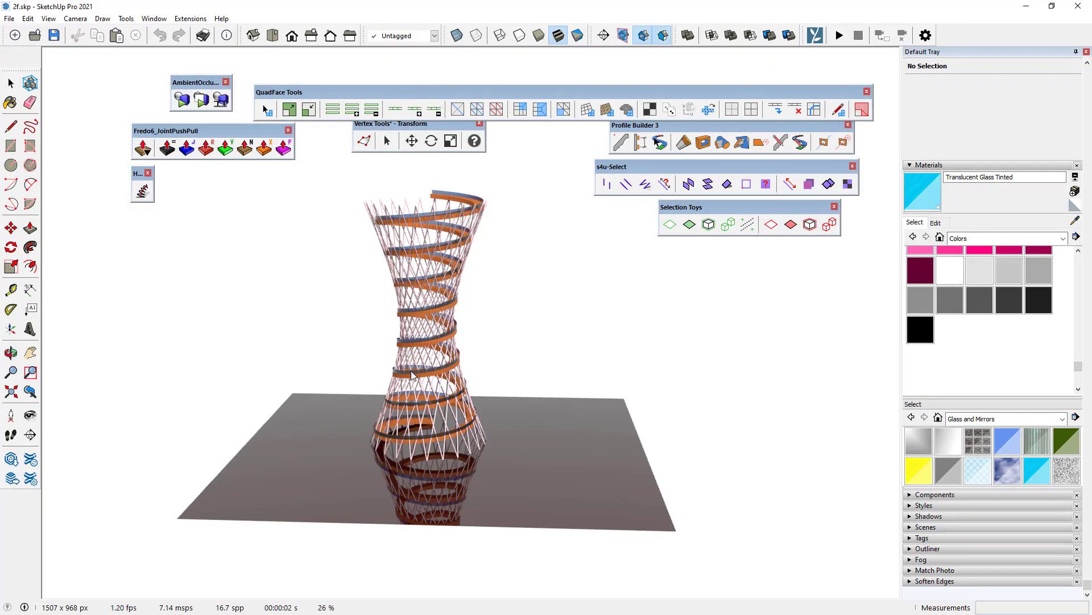
Zoom and orbit around the finished lattice tower to inspect it from several angles.
scroll(411, 371, up, 3)
scroll(451, 375, up, 2)
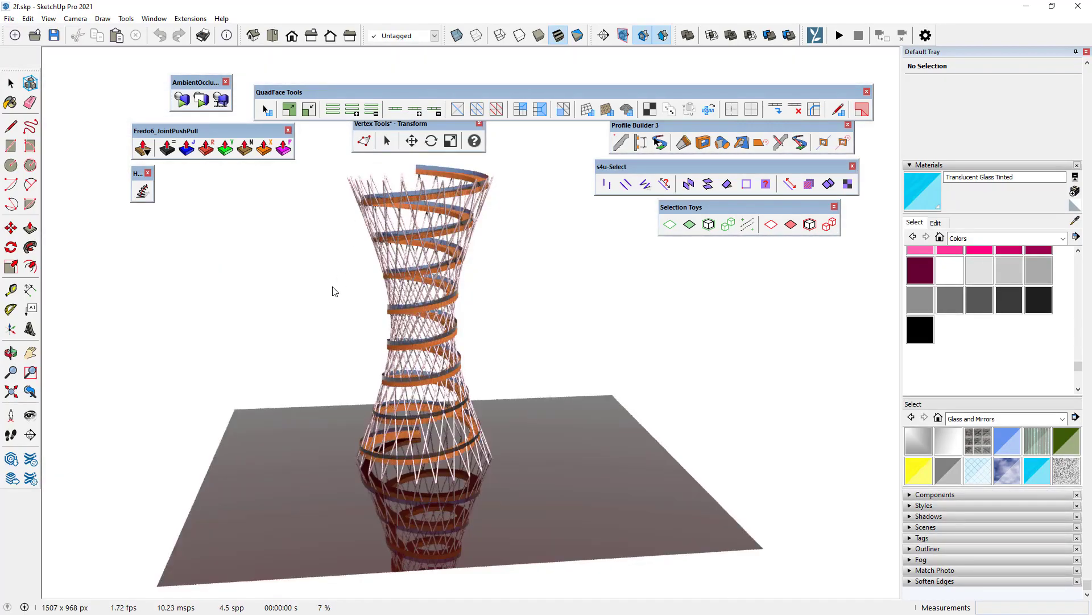
middle_drag(334, 288, 731, 334)
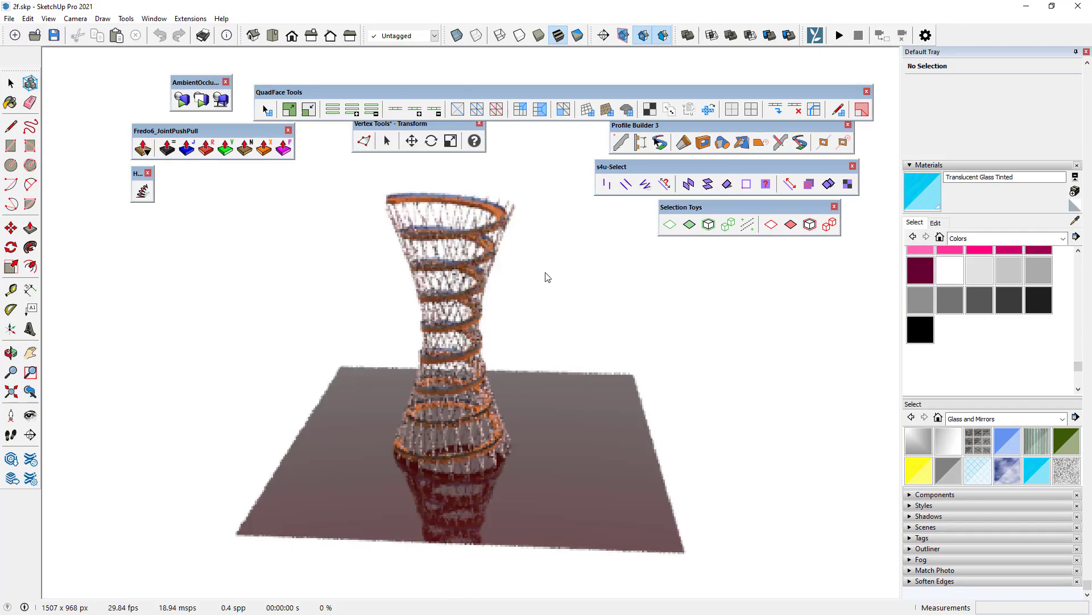
middle_drag(547, 277, 400, 348)
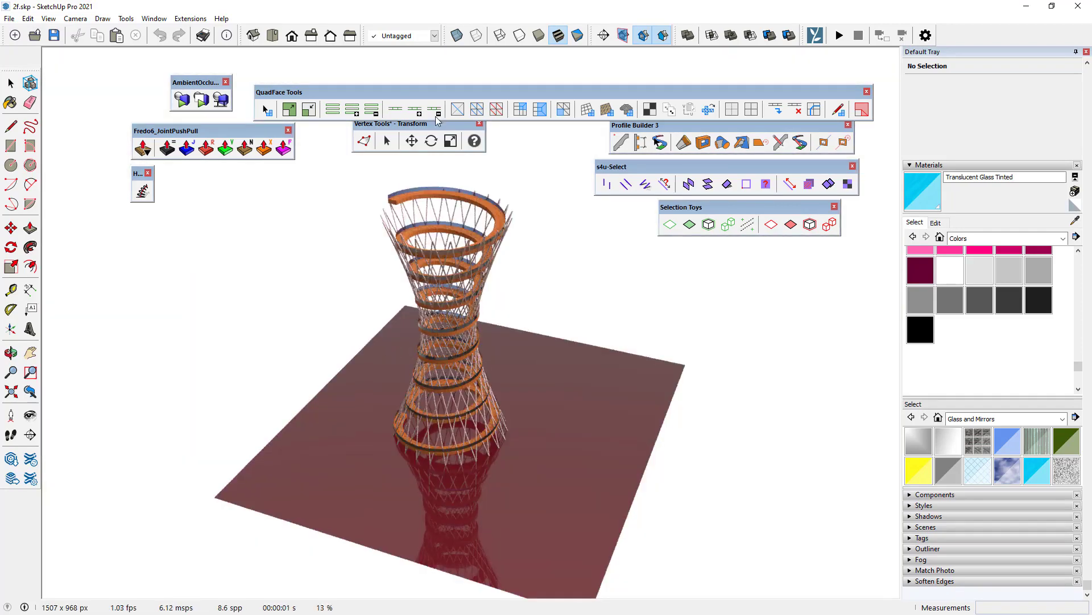
drag(436, 92, 435, 80)
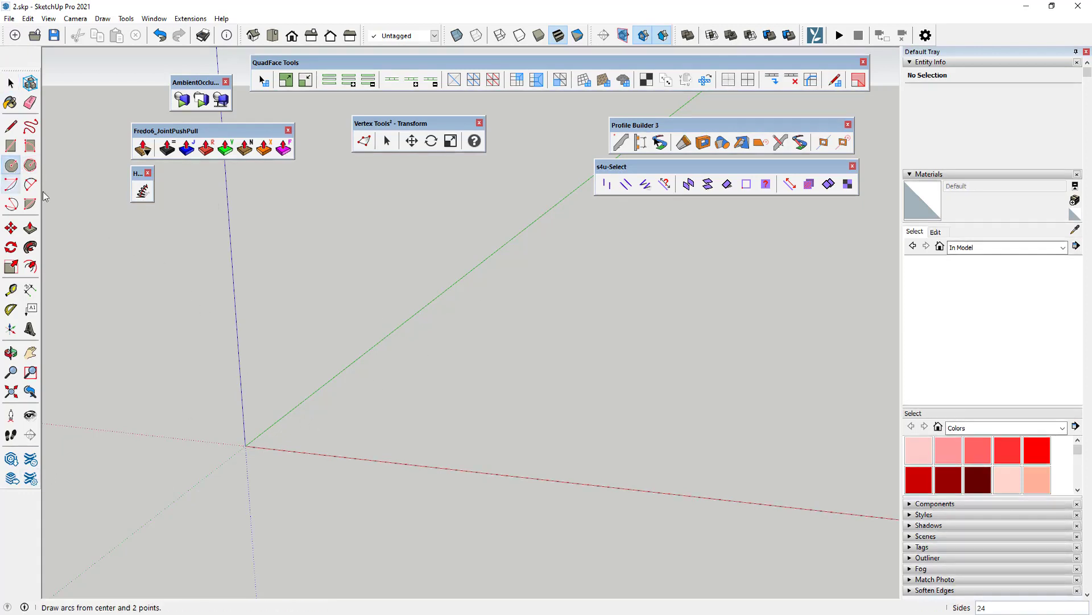
Draw a circle centred at the origin and select it with its face.
click(10, 165)
click(245, 446)
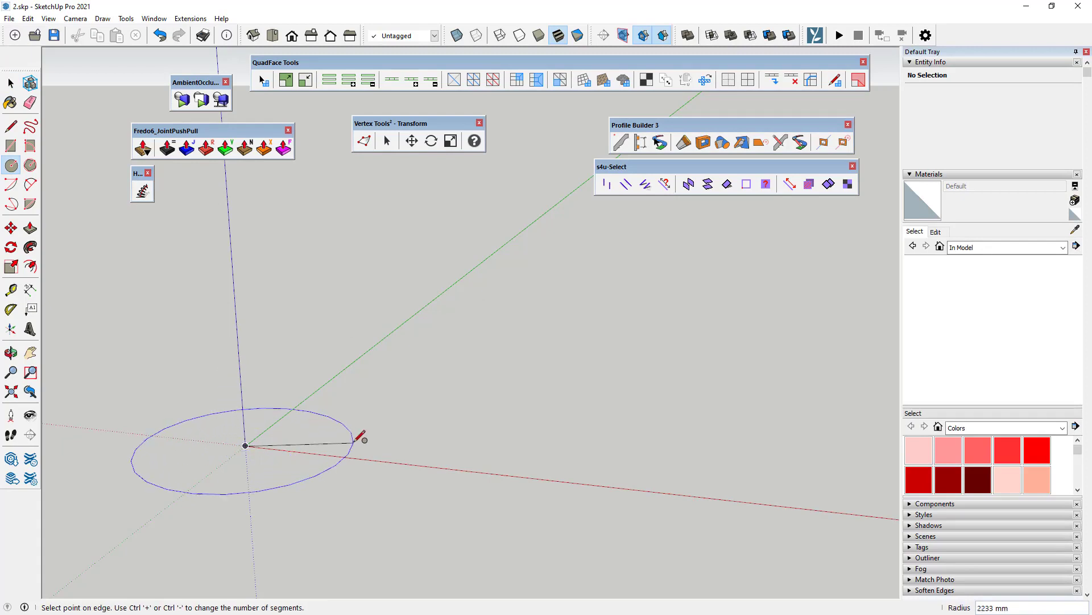
click(361, 439)
middle_drag(481, 385, 83, 170)
click(11, 83)
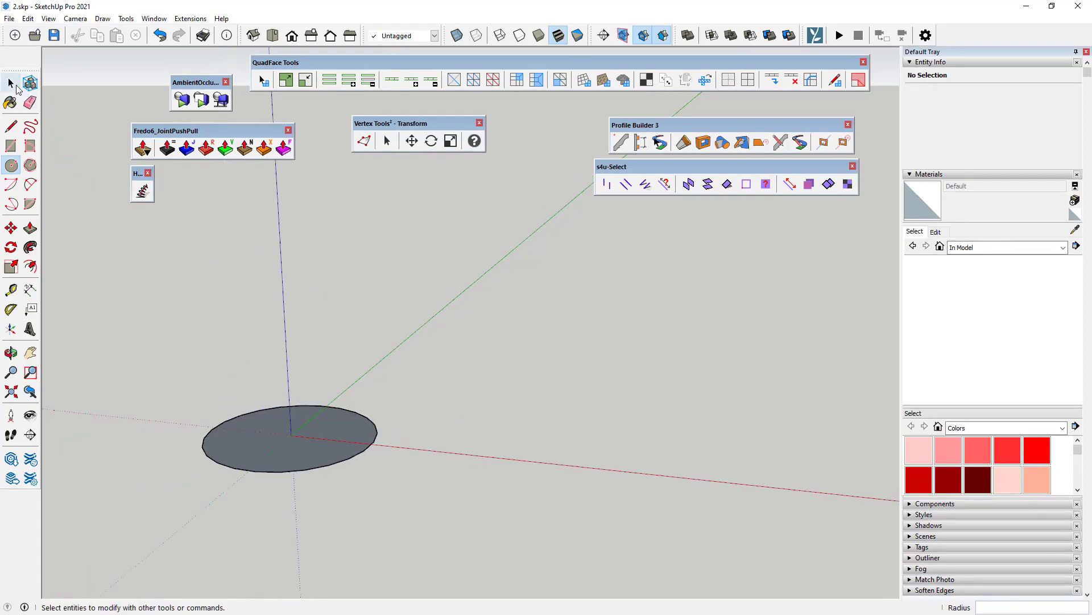
drag(149, 342, 151, 336)
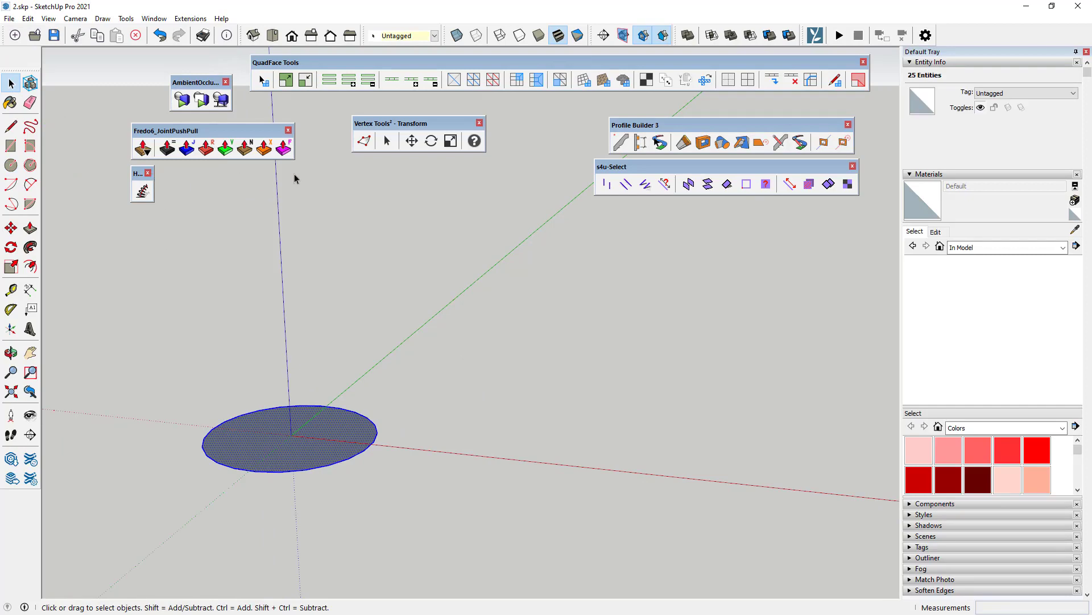
Pull the circle's vertices up along Z with Vertex Tools into a tall cylinder.
click(364, 140)
drag(292, 374, 282, 114)
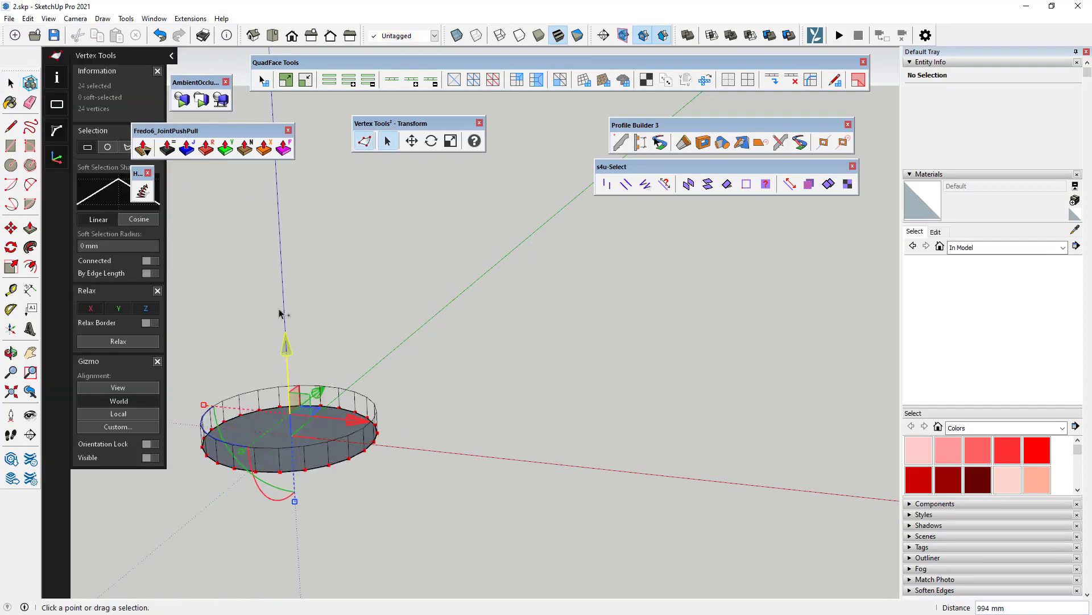
scroll(589, 386, down, 2)
scroll(422, 400, down, 1)
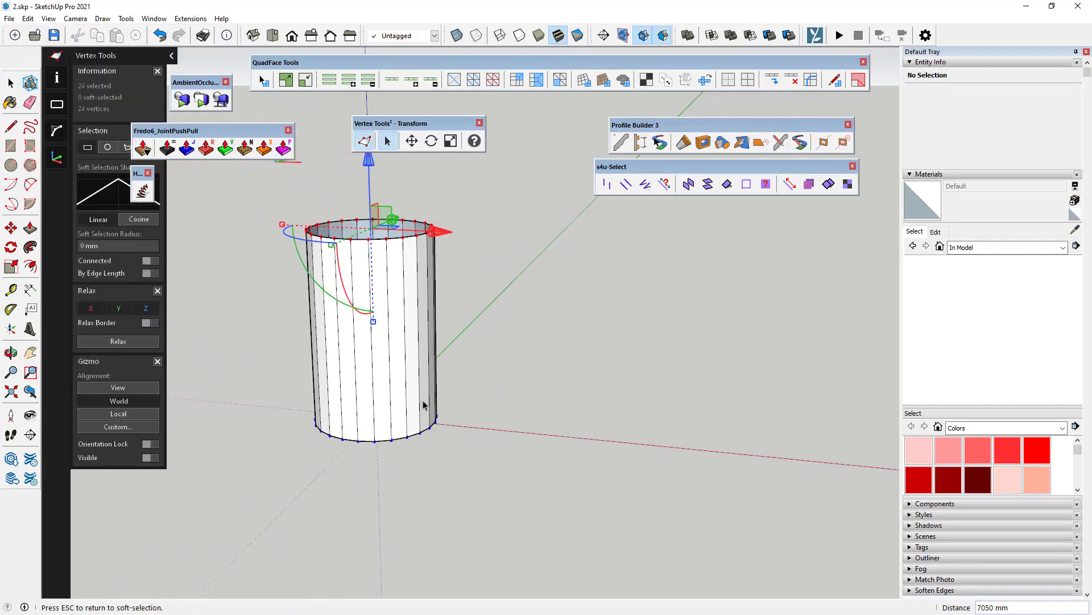
scroll(422, 400, down, 2)
drag(366, 196, 366, 188)
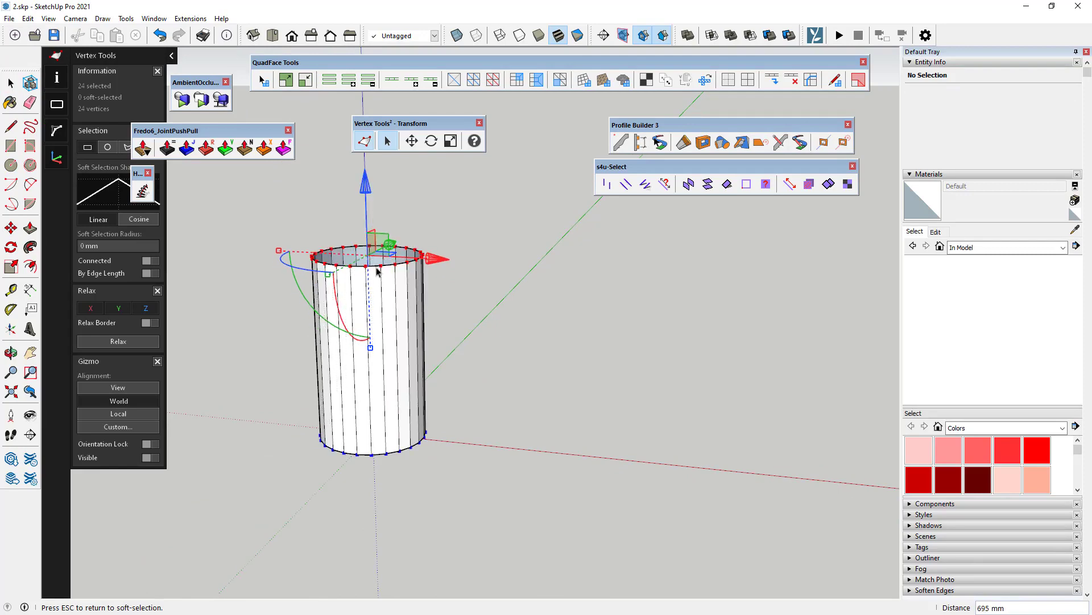
middle_drag(380, 271, 380, 383)
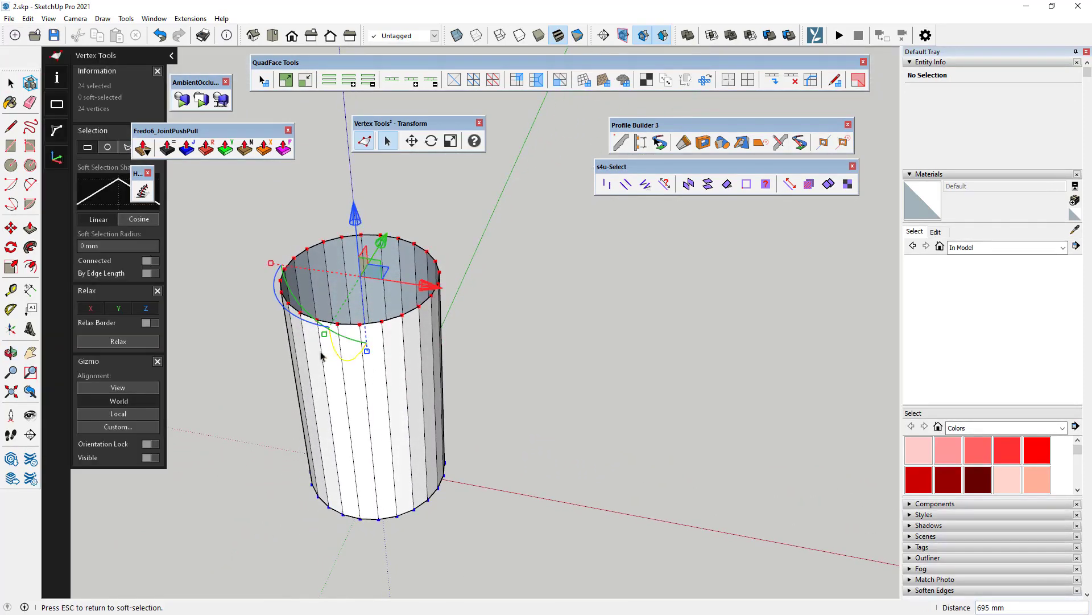
Rotate the top vertex ring -30° about Z, twisting the cylinder into an hourglass.
mouse_move(290, 316)
mouse_down()
mouse_move(258, 288)
mouse_move(241, 226)
mouse_move(240, 155)
mouse_move(271, 199)
mouse_move(277, 240)
mouse_move(263, 203)
mouse_move(283, 309)
mouse_move(269, 279)
mouse_up()
mouse_move(268, 279)
middle_down()
mouse_move(400, 271)
mouse_move(434, 176)
mouse_move(409, 213)
mouse_move(576, 263)
mouse_move(446, 293)
middle_up()
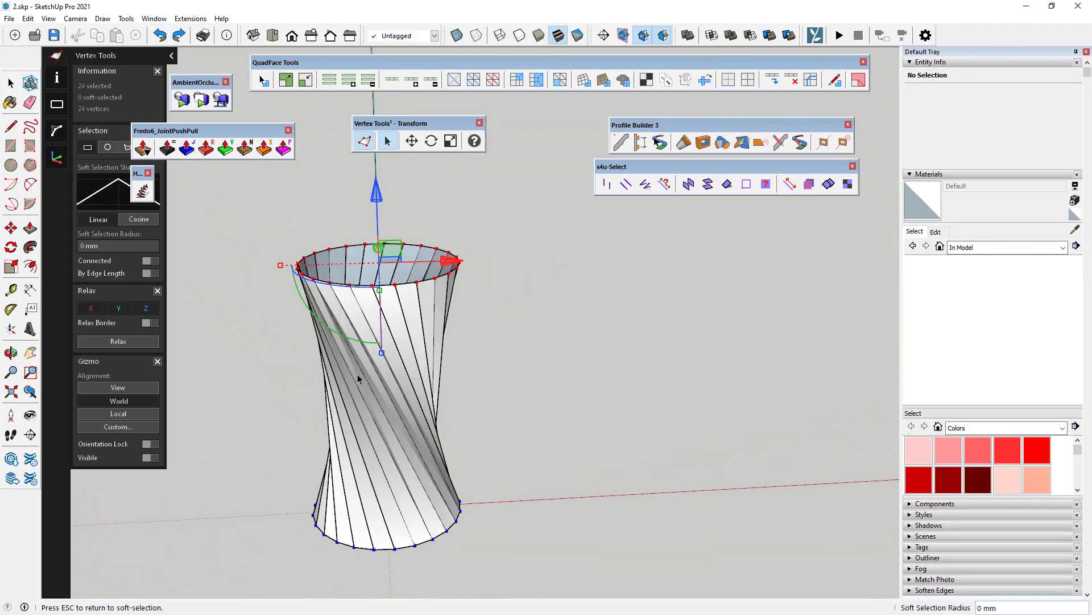
mouse_move(392, 416)
middle_down()
mouse_move(427, 408)
mouse_move(603, 307)
mouse_move(410, 417)
mouse_move(392, 398)
middle_up()
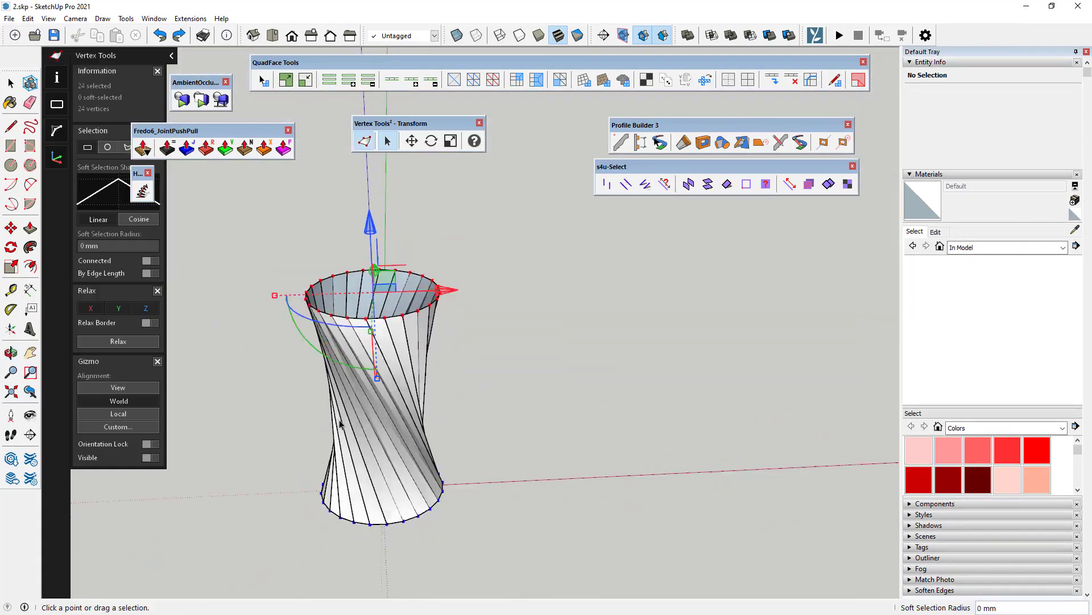
click(245, 259)
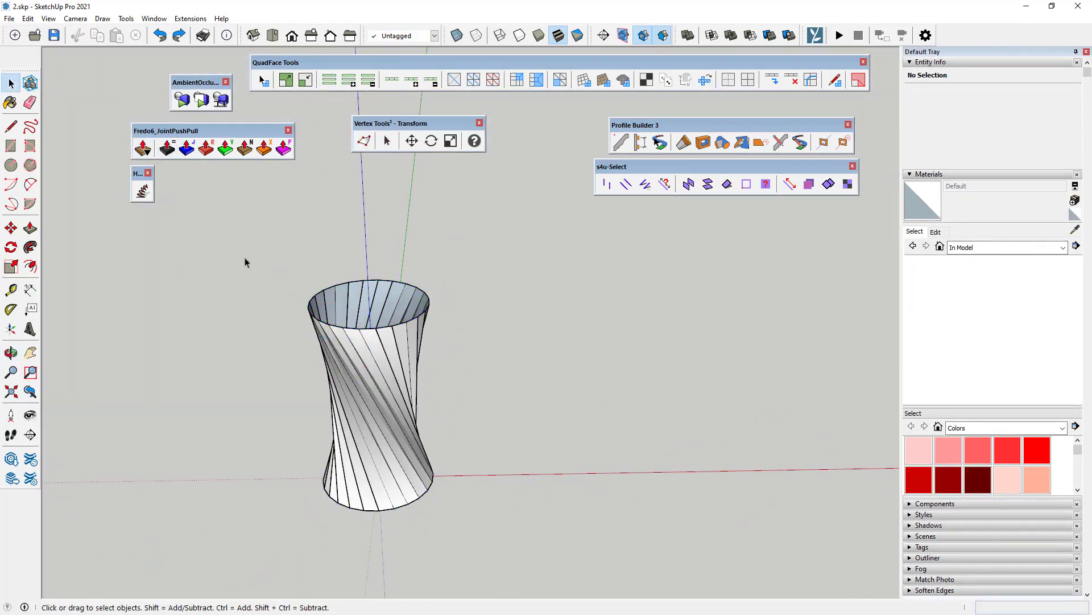
Select everything, filter the selection to faces only, and delete all faces.
key(ctrl+a)
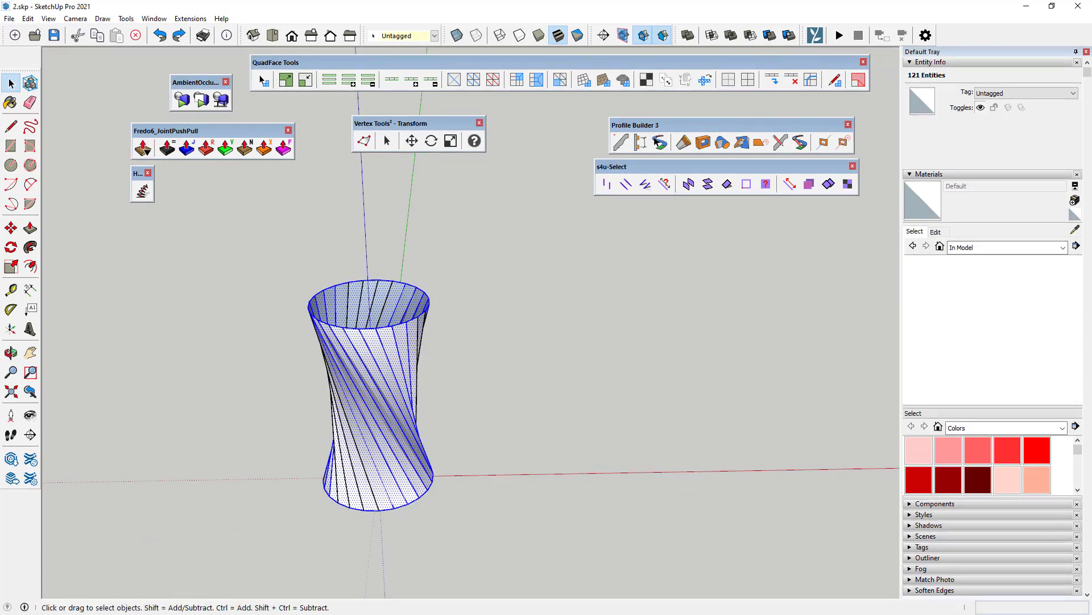
drag(405, 213, 387, 171)
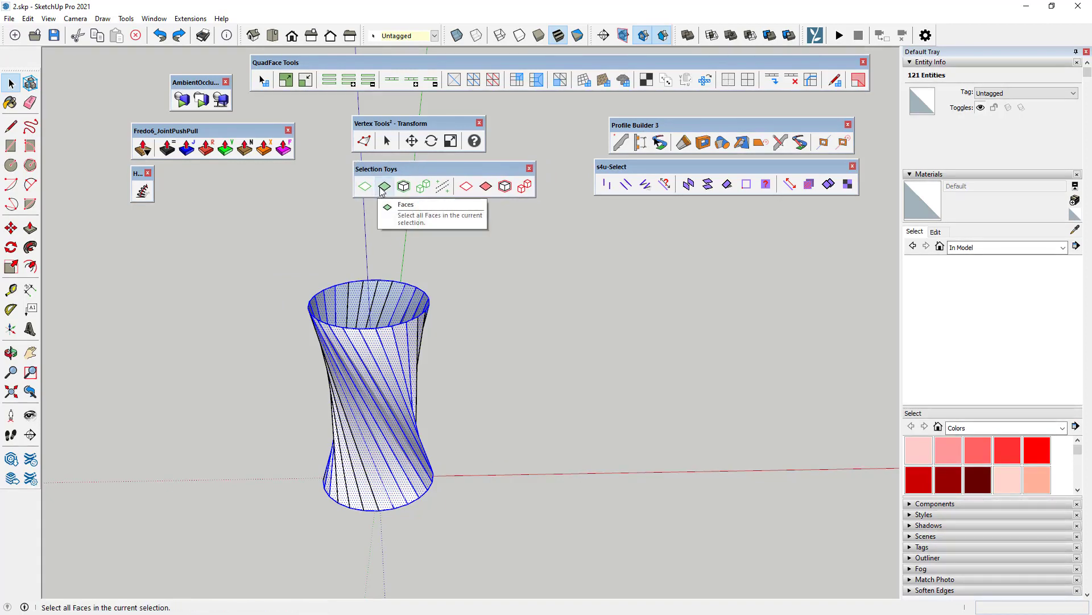
click(382, 188)
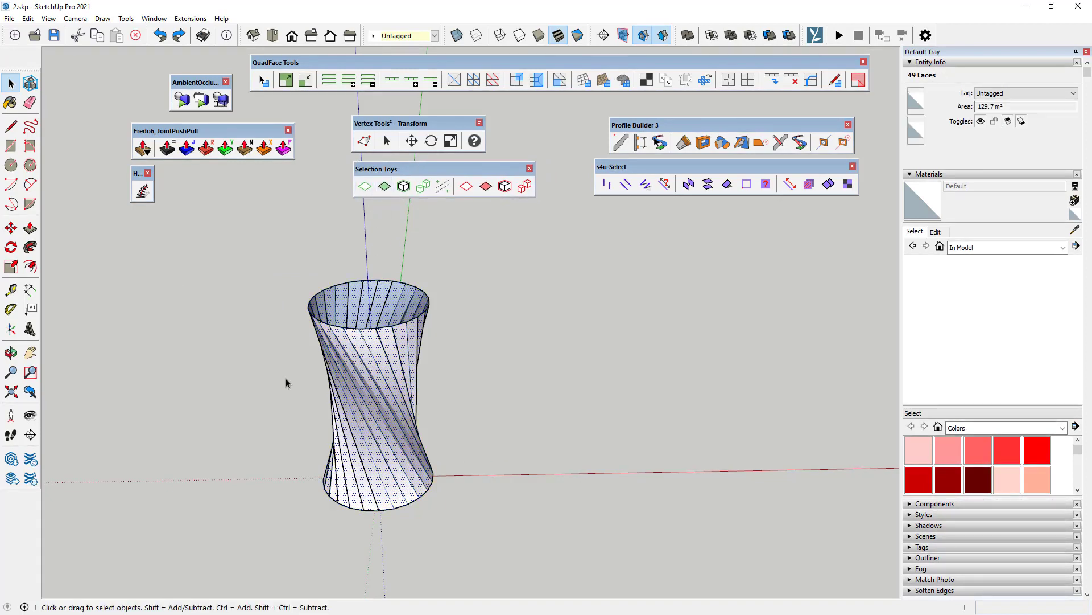
drag(489, 536, 312, 225)
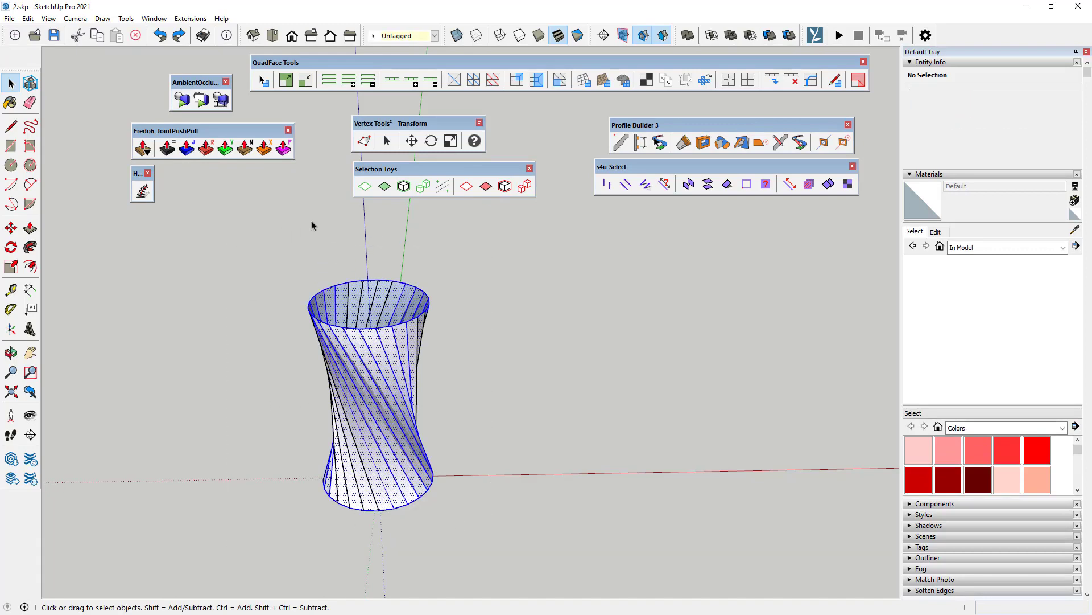
click(365, 186)
key(Delete)
Delete the top and bottom ring edges, leaving only the crossing diagonals.
mouse_move(374, 295)
middle_down()
mouse_move(322, 363)
mouse_move(248, 285)
mouse_move(286, 246)
middle_up()
drag(285, 241, 469, 312)
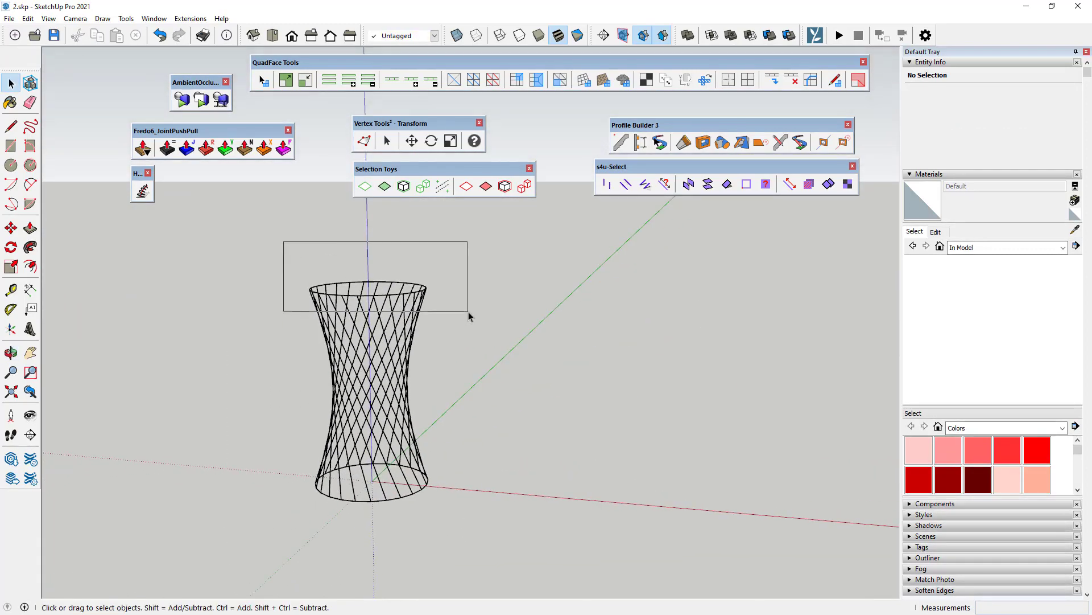
key(Delete)
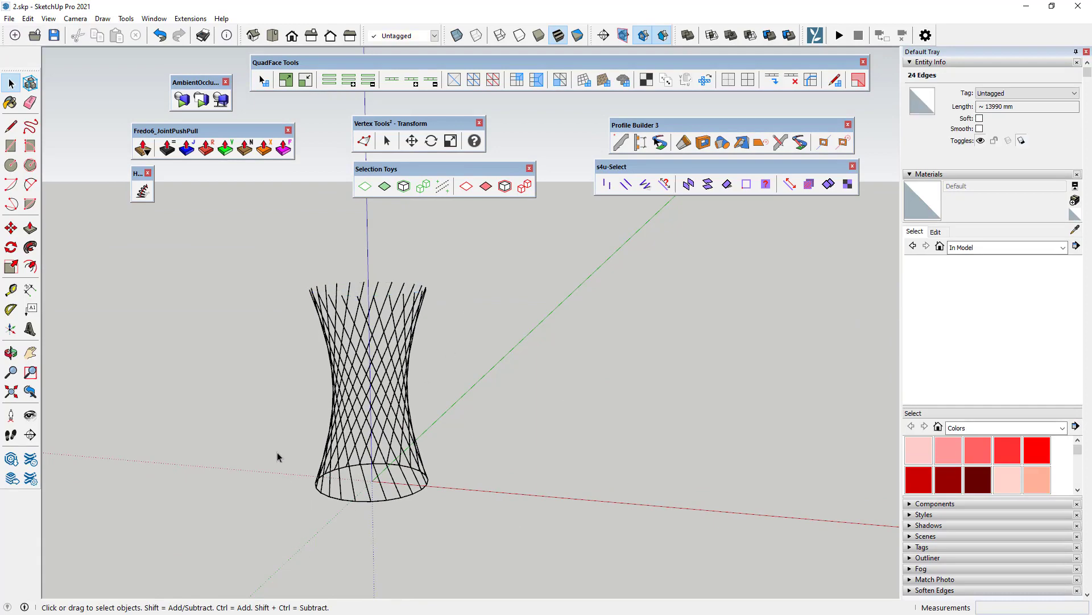
drag(277, 456, 492, 569)
key(Delete)
middle_drag(368, 514, 309, 449)
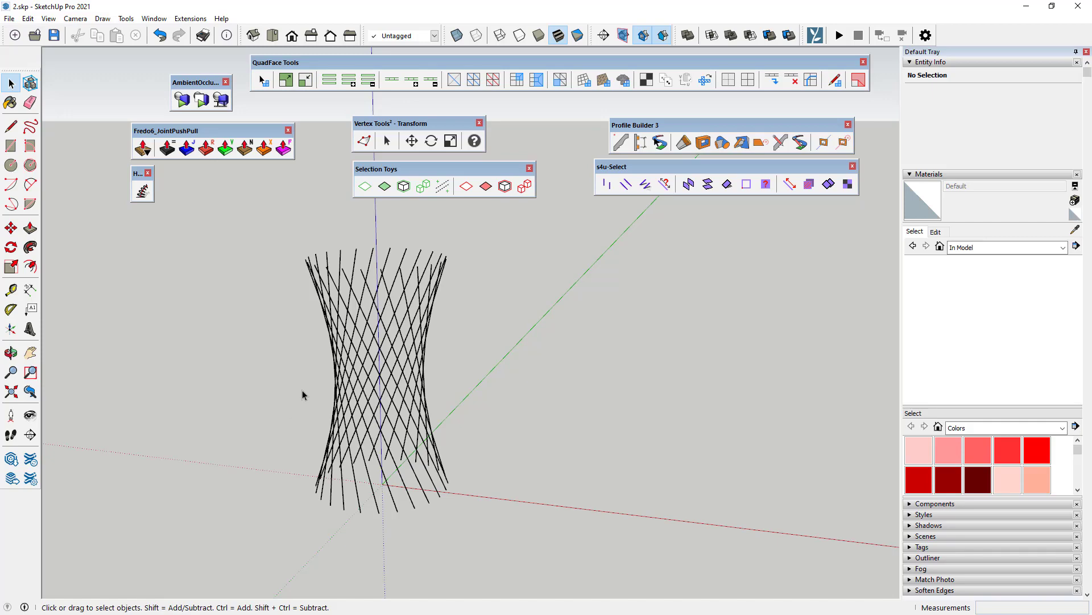
middle_drag(302, 390, 268, 352)
Draw a vertical centre line up from the origin and select it.
click(10, 126)
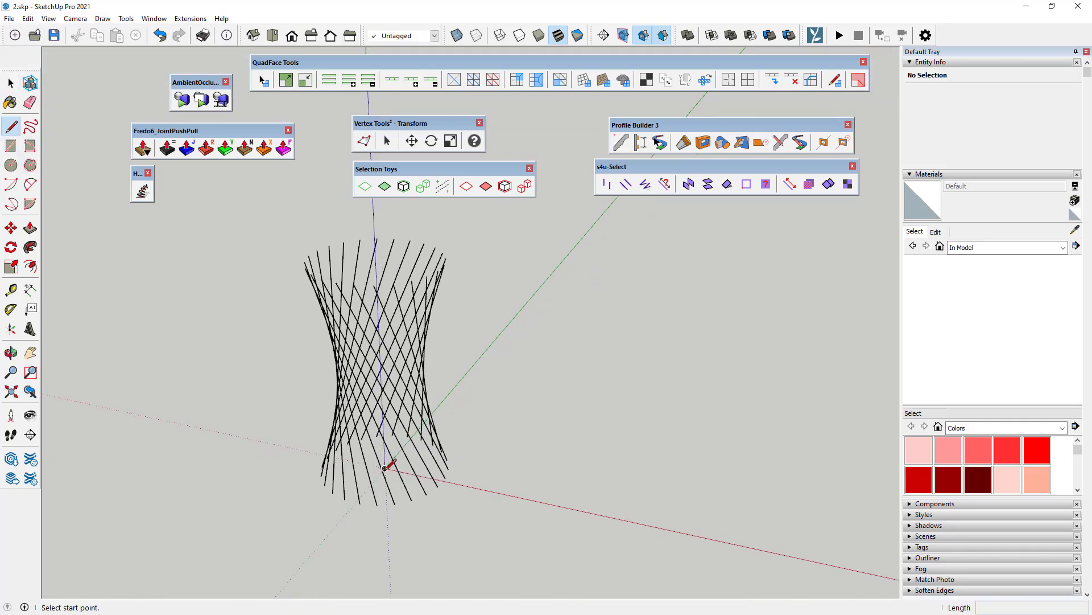
click(385, 468)
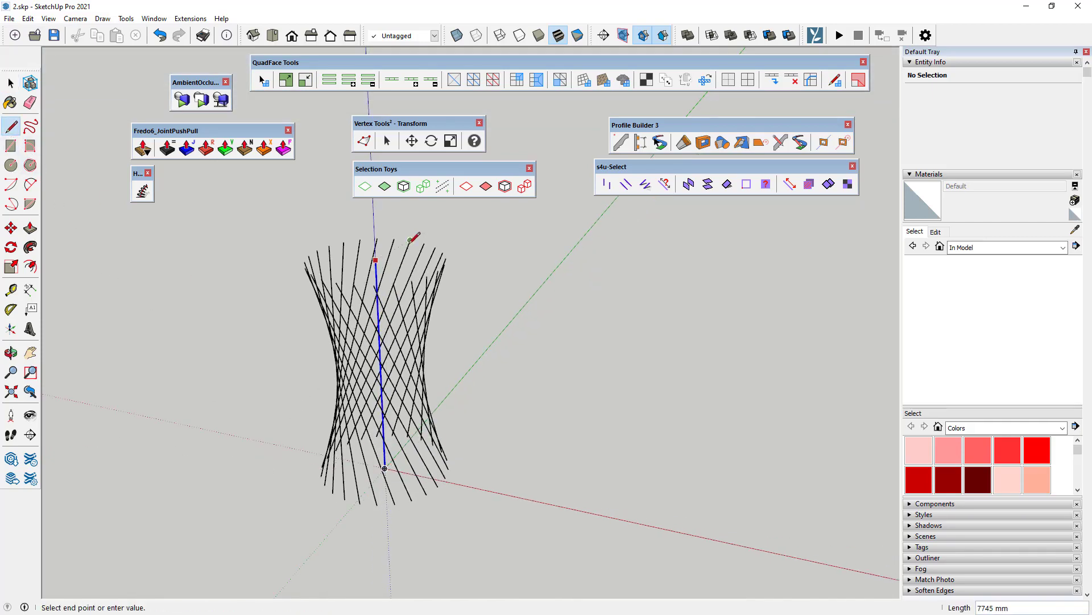
click(11, 83)
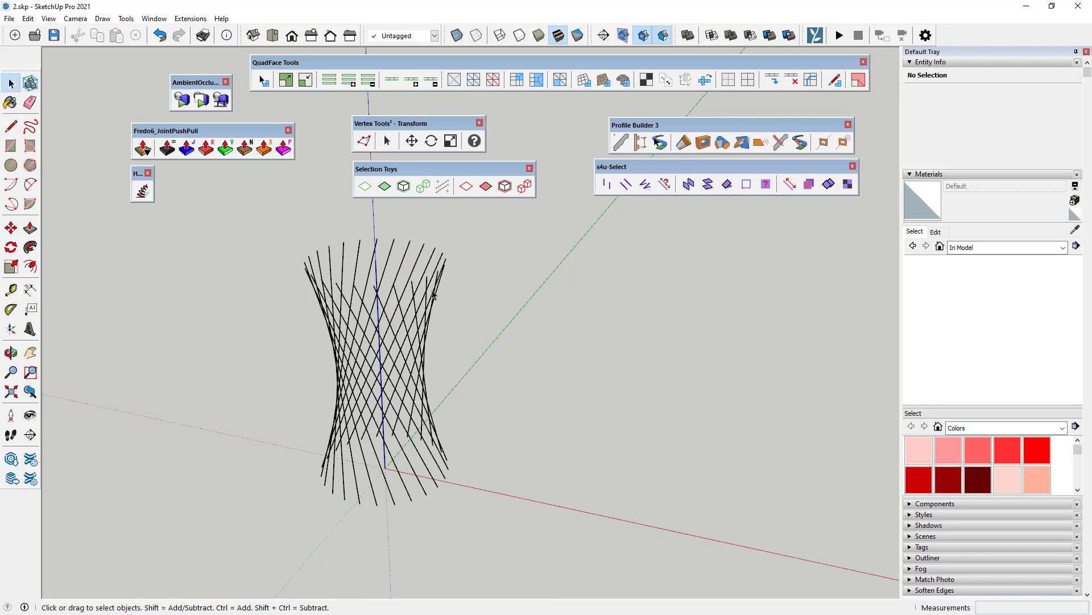
middle_drag(388, 243, 416, 277)
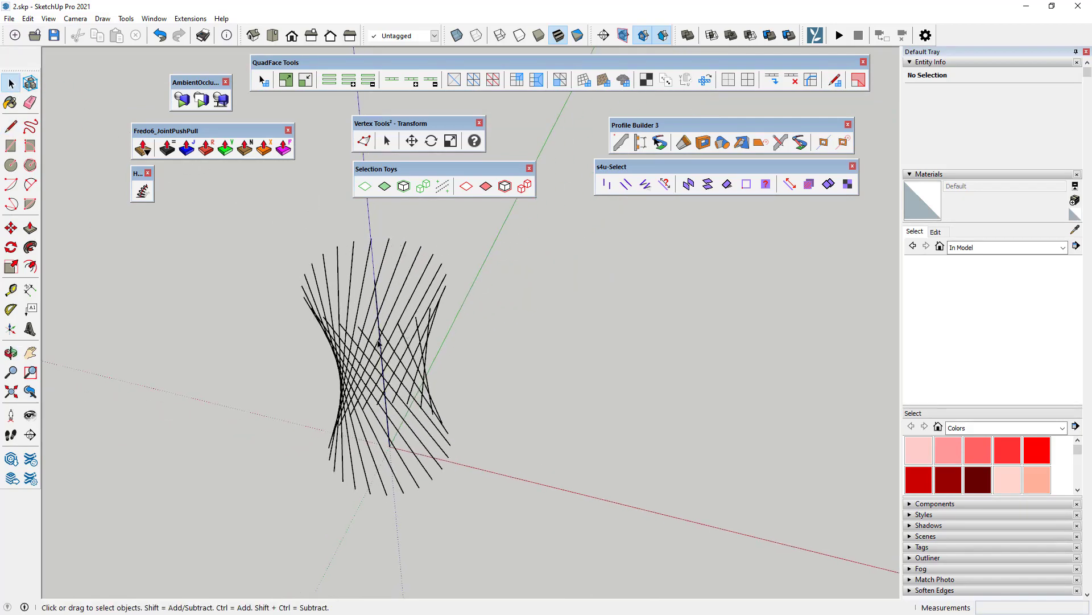
middle_drag(427, 322, 425, 267)
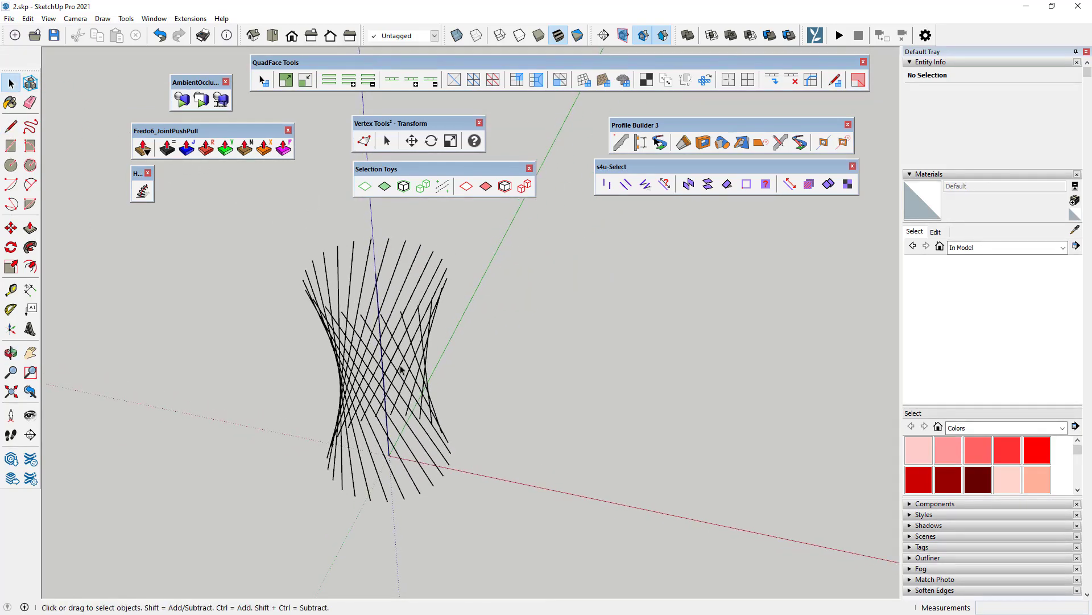
click(389, 452)
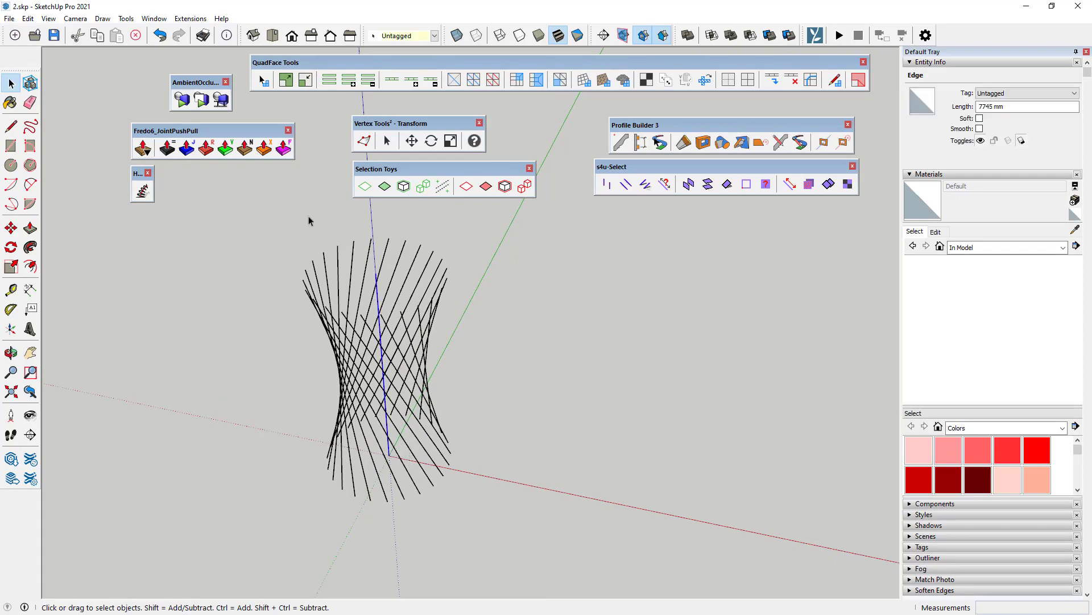
Generate a helix along the centre line with 64 sections per lap.
click(141, 192)
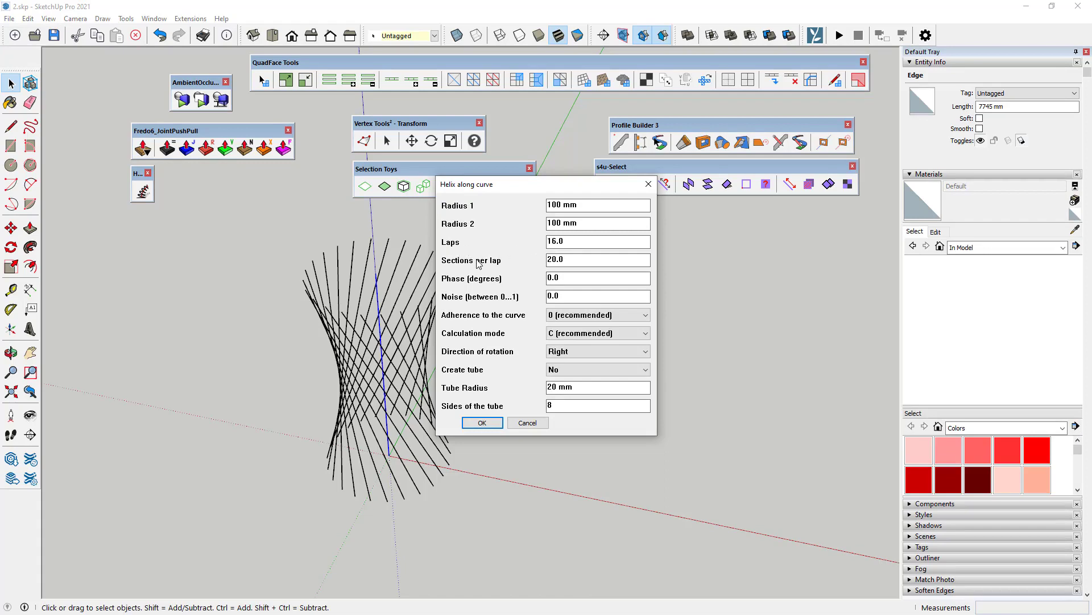
drag(586, 260, 531, 262)
text(64)
click(496, 423)
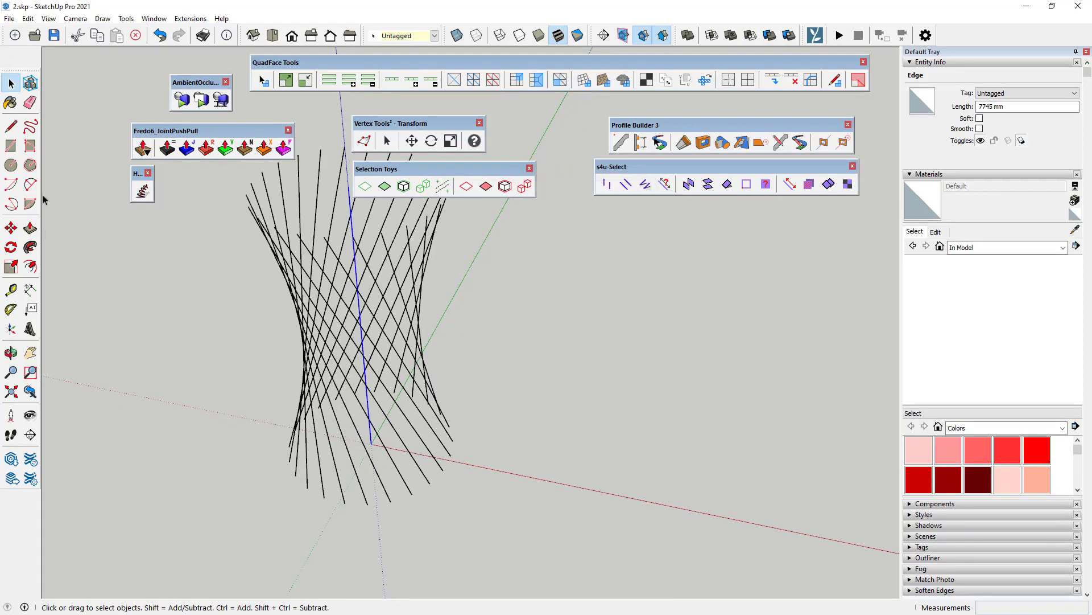
click(10, 126)
Generate a 16-lap helix around the lattice with Radius 1 and Radius 2 of 2233.
click(371, 443)
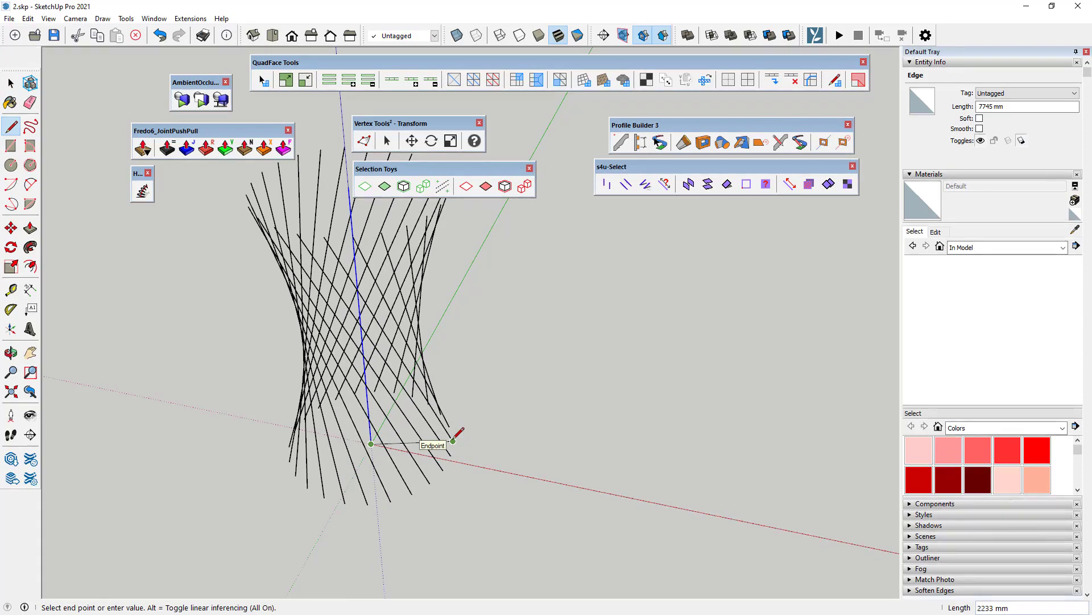
key(space)
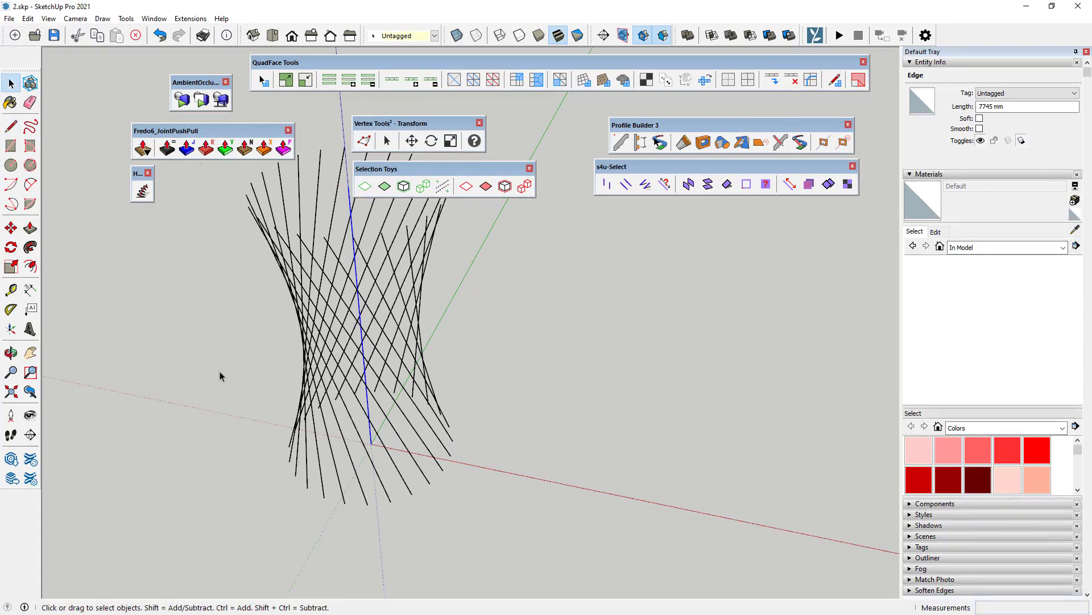
middle_drag(221, 375, 360, 415)
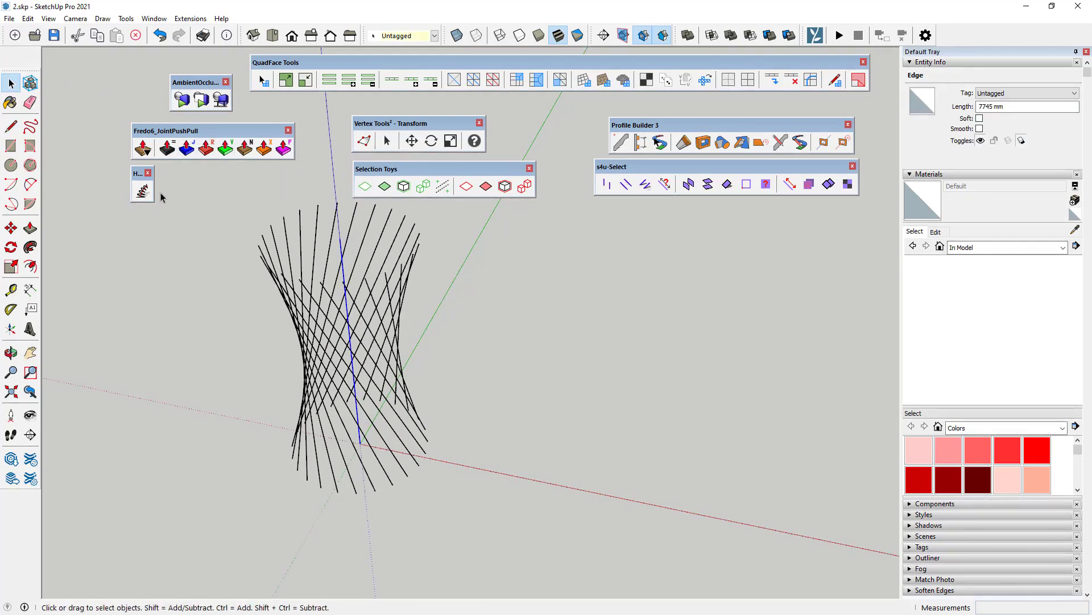
click(143, 191)
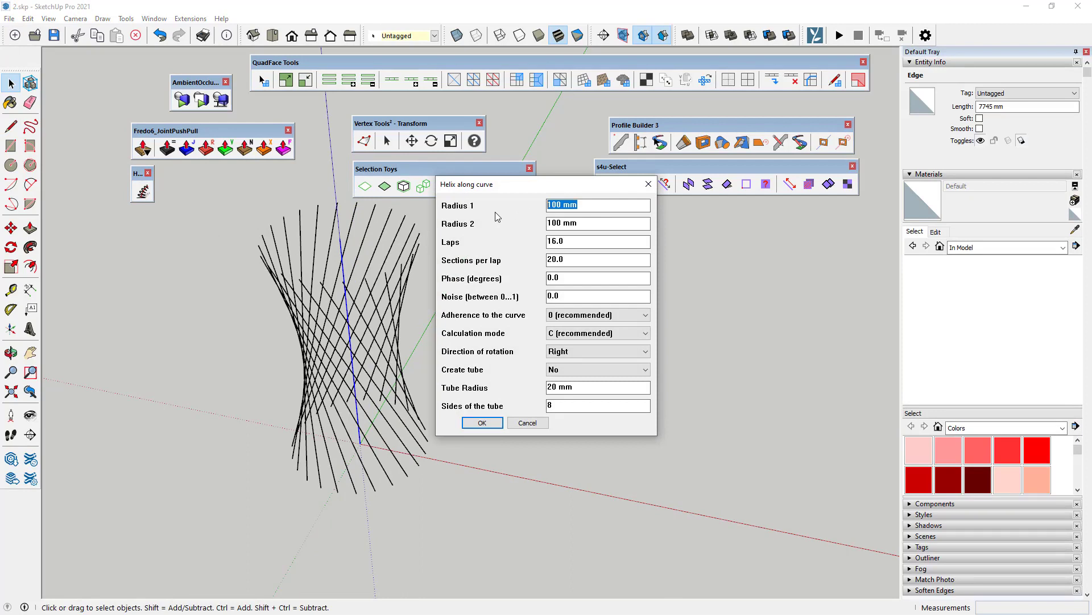
text(2233)
key(Tab)
text(22)
click(477, 424)
mouse_move(410, 438)
middle_down()
mouse_move(305, 371)
mouse_move(336, 288)
mouse_move(398, 245)
mouse_move(410, 208)
mouse_move(239, 395)
middle_up()
Explode the helix group into a loose curve and inspect its context menu.
key(space)
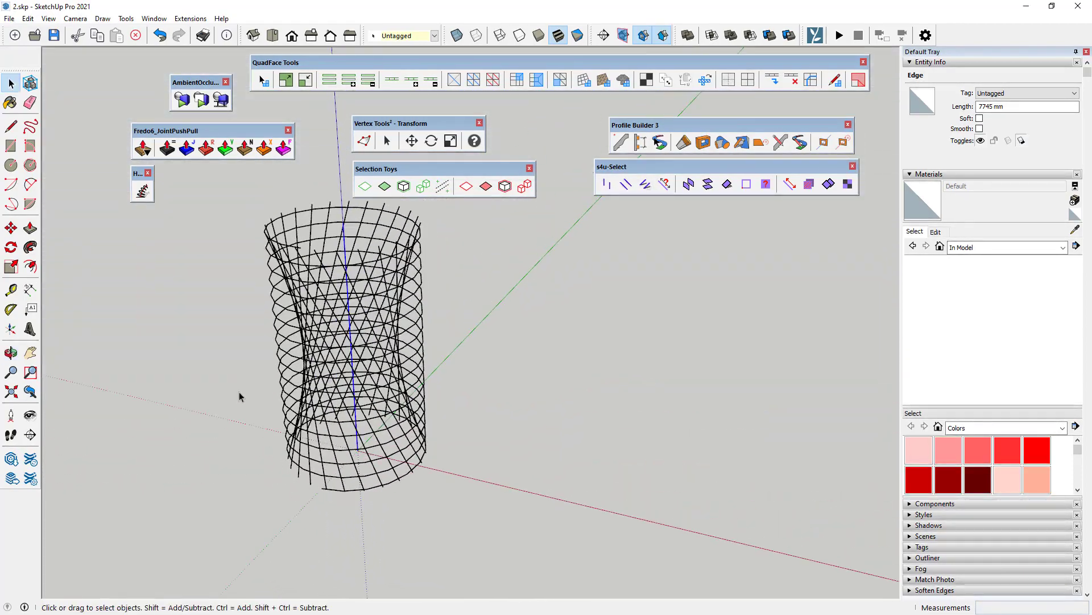
middle_drag(303, 344, 296, 333)
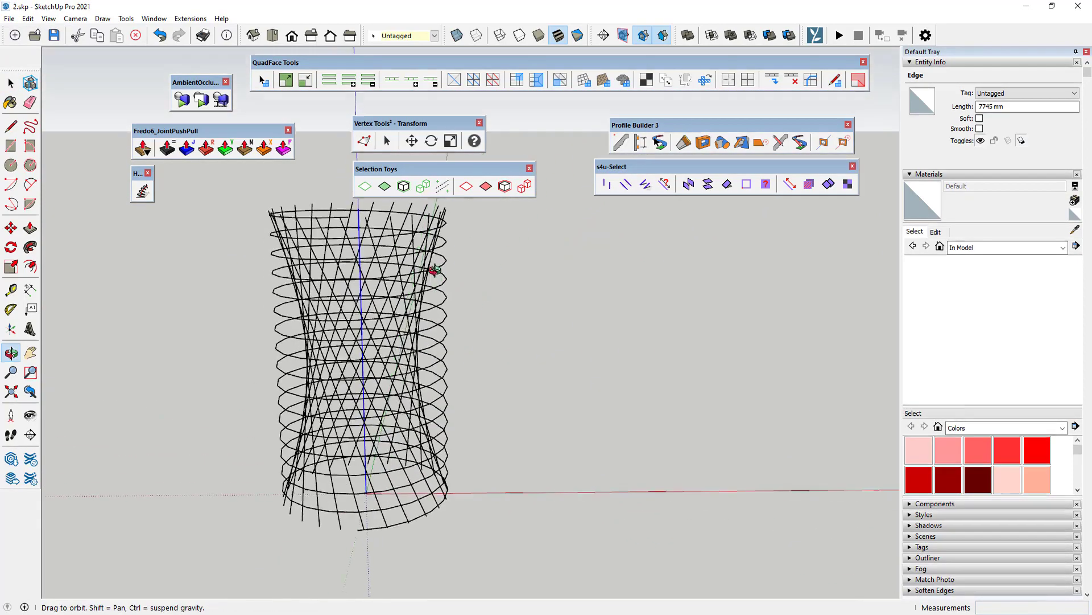
click(290, 323)
right_click(290, 323)
click(324, 308)
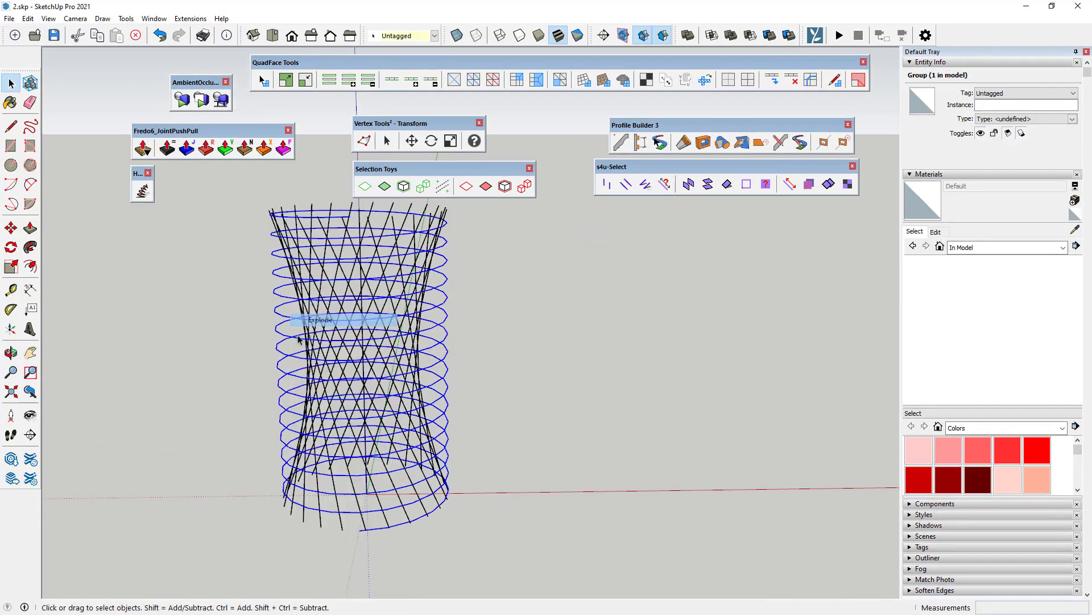
click(286, 320)
right_click(284, 317)
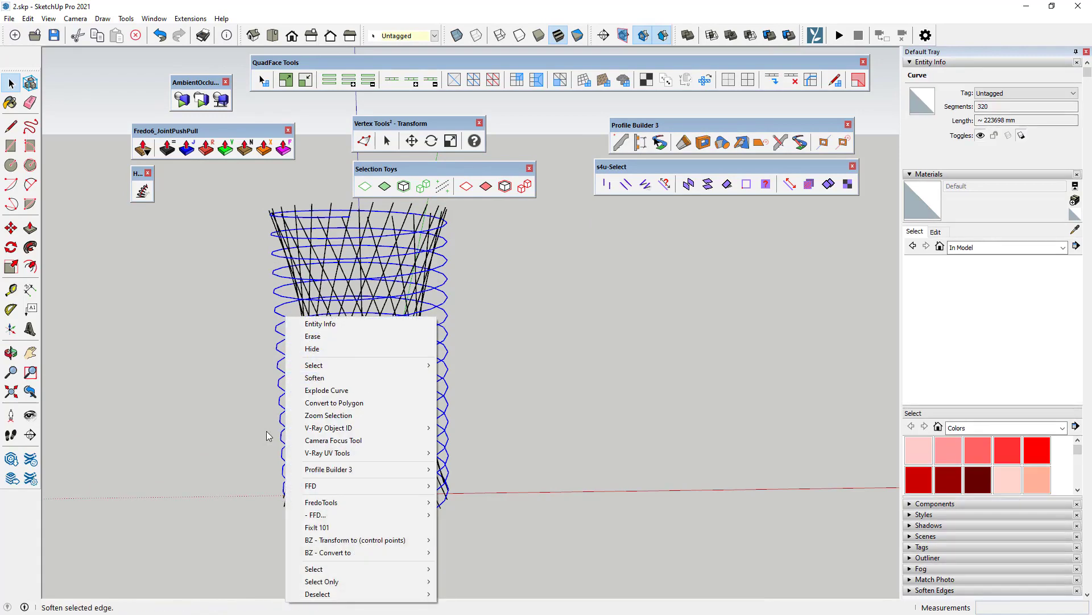
click(267, 372)
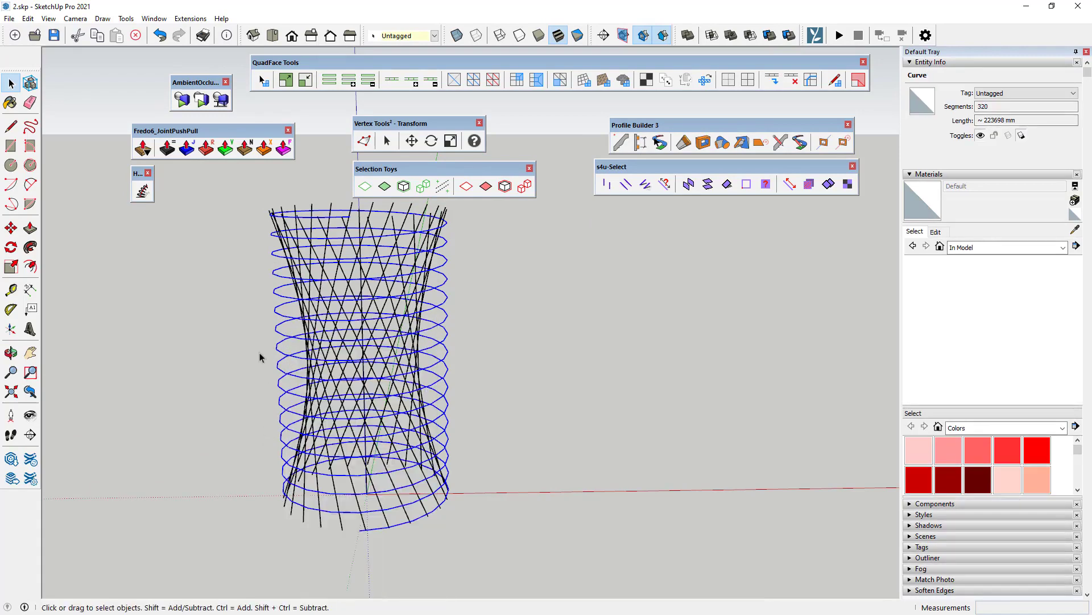
click(28, 19)
Group the lattice and helix rings, then add a 3×3×4 FFD cage to the group.
click(108, 251)
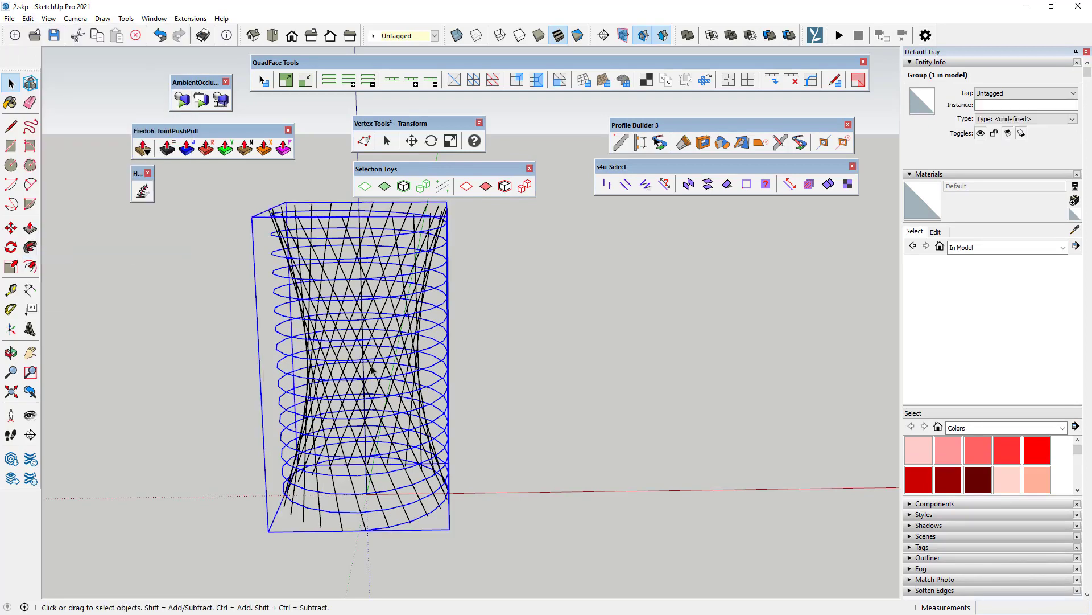
right_click(438, 387)
mouse_move(467, 514)
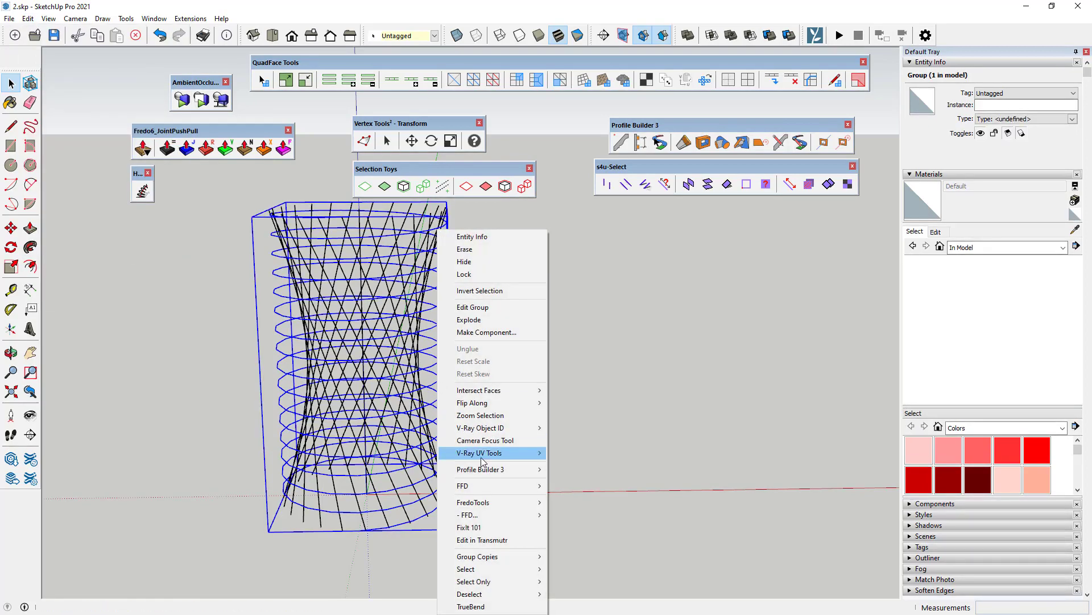
click(577, 539)
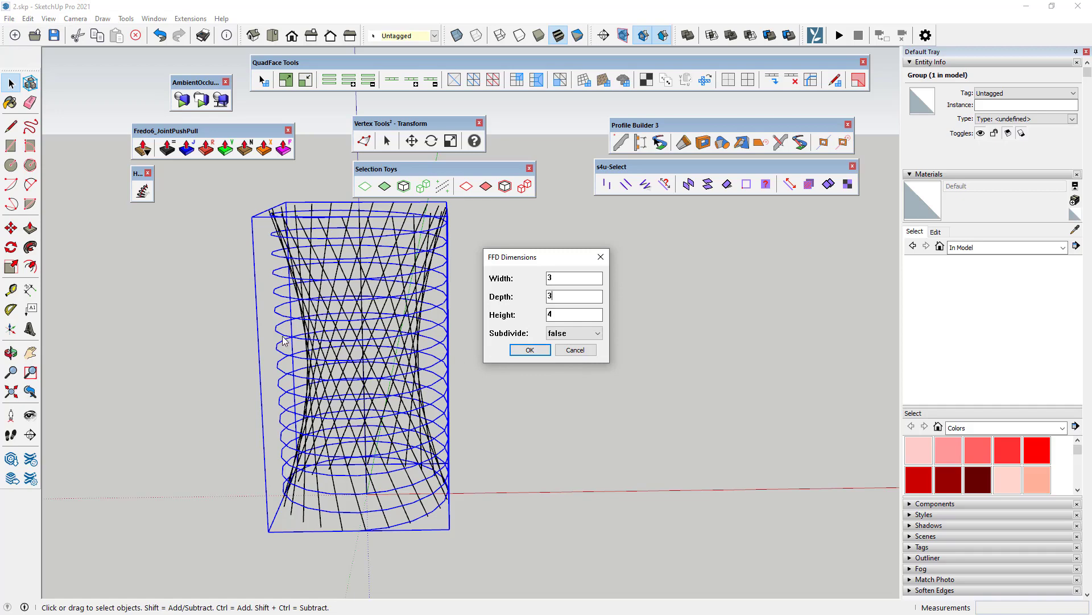
click(530, 350)
middle_drag(254, 427, 259, 316)
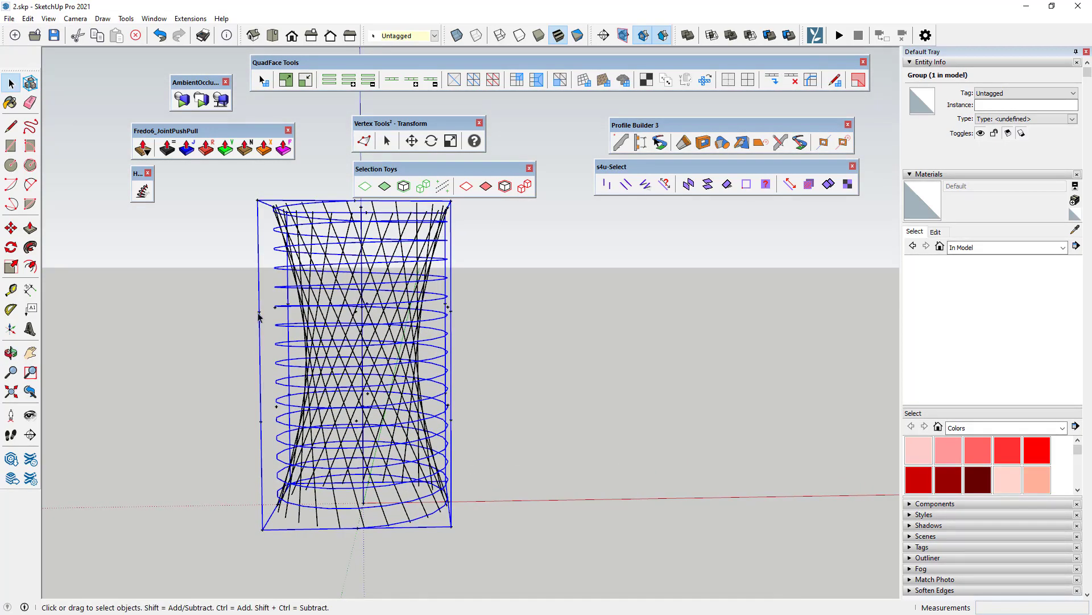
Inside the FFD group, scale the middle ring of control points to 0.5.
double_click(259, 316)
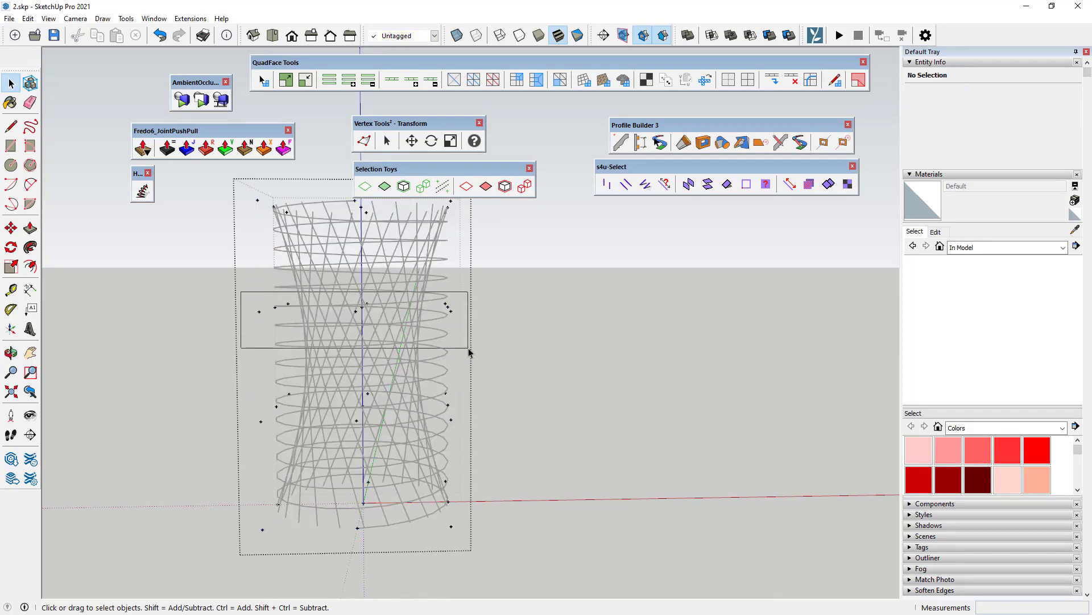
drag(241, 291, 475, 357)
middle_drag(449, 307, 270, 414)
click(11, 267)
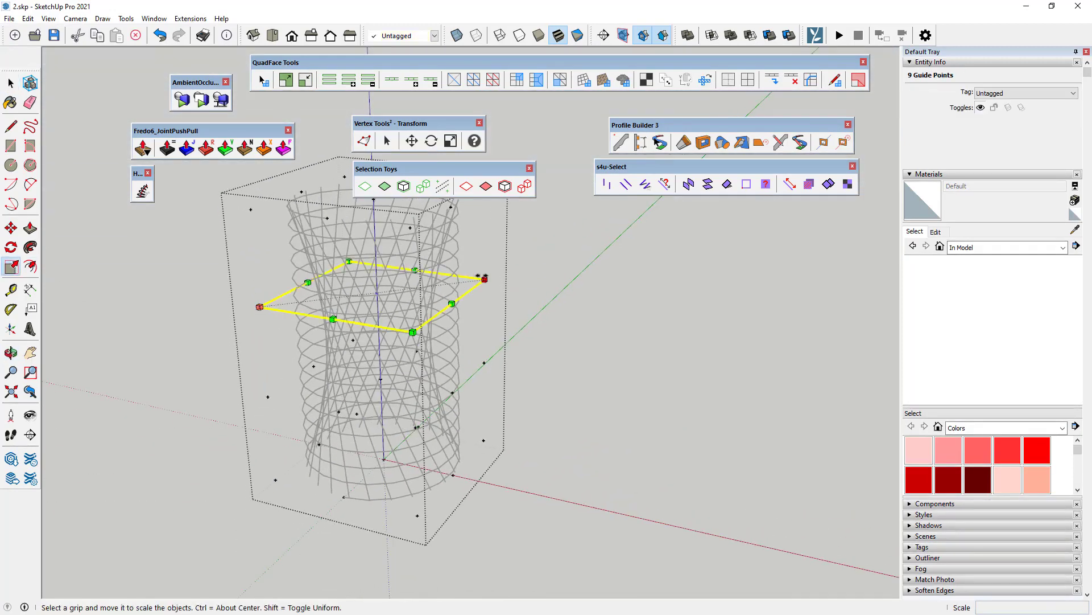
ctrl+drag(483, 277, 438, 283)
text(0.5)
key(Return)
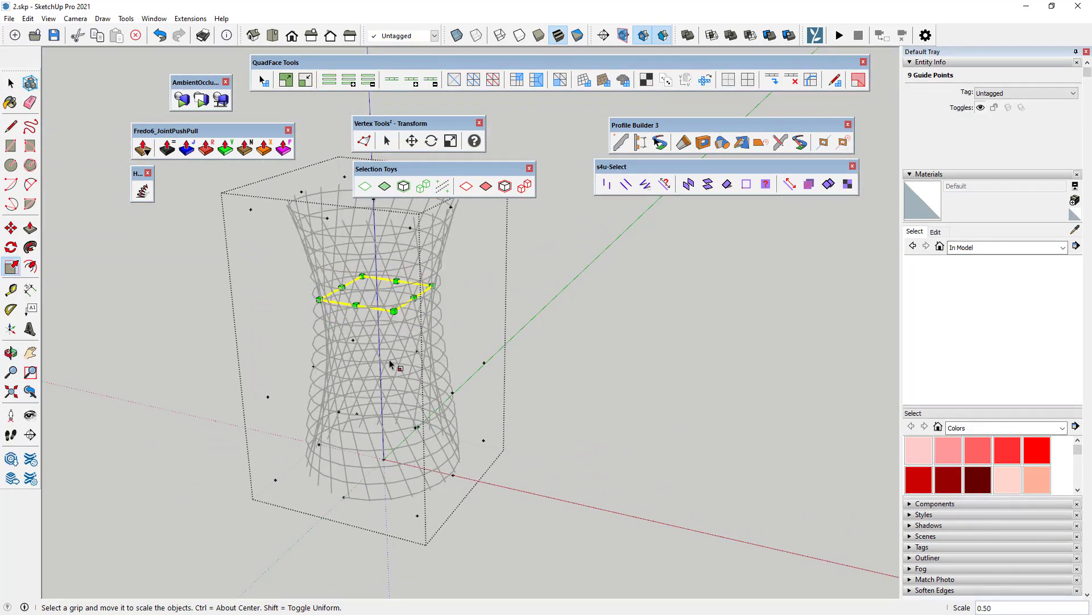
In Front view, scale the rows above and below the waist inward to pinch the tower.
key(F3)
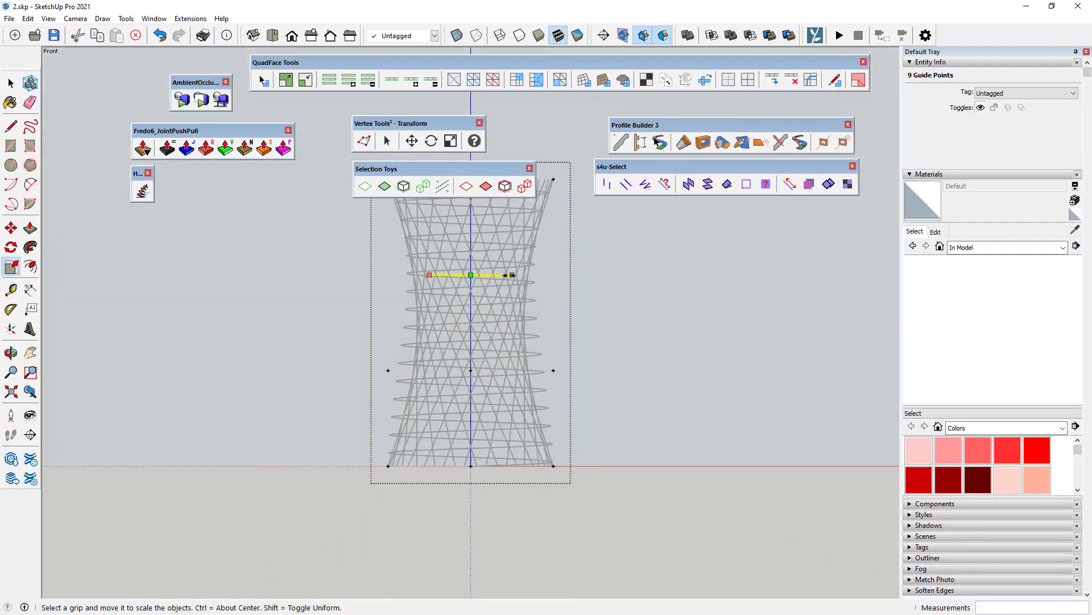
ctrl+drag(512, 275, 505, 274)
key(space)
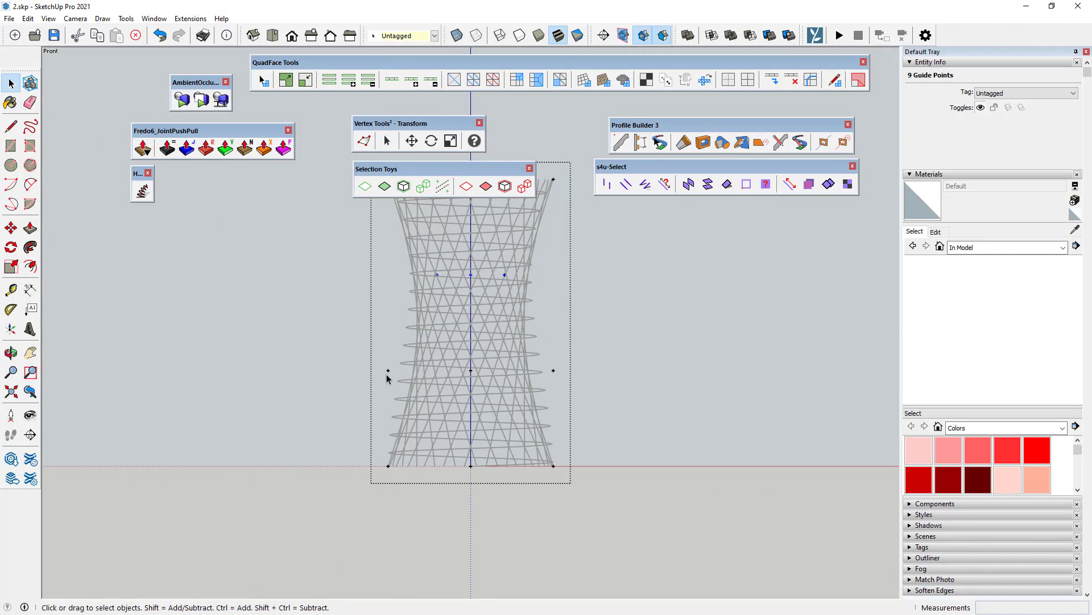
drag(381, 353, 559, 398)
click(10, 267)
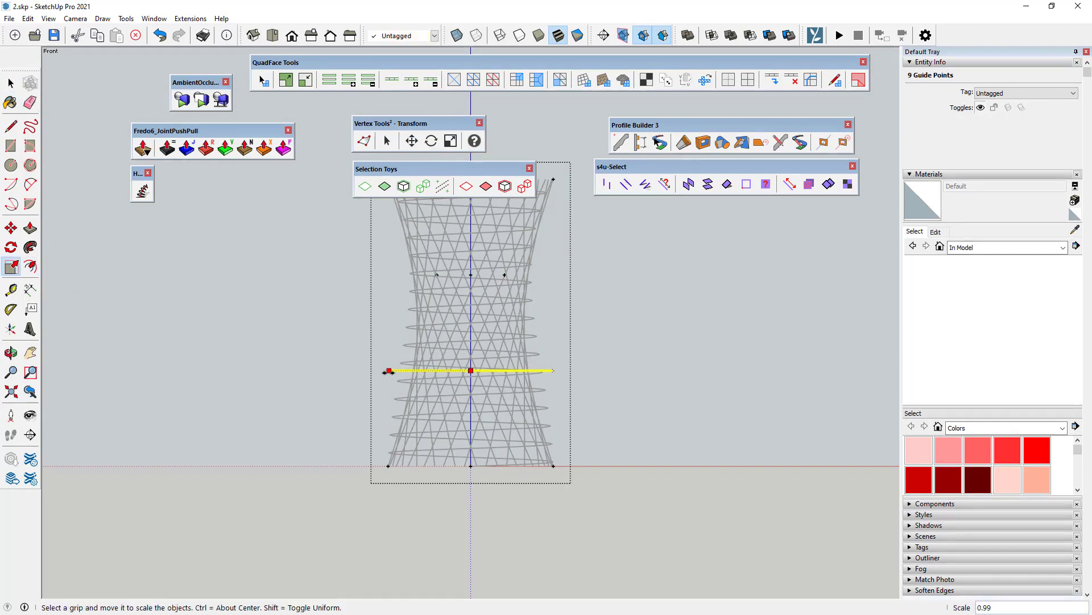
ctrl+drag(388, 370, 415, 370)
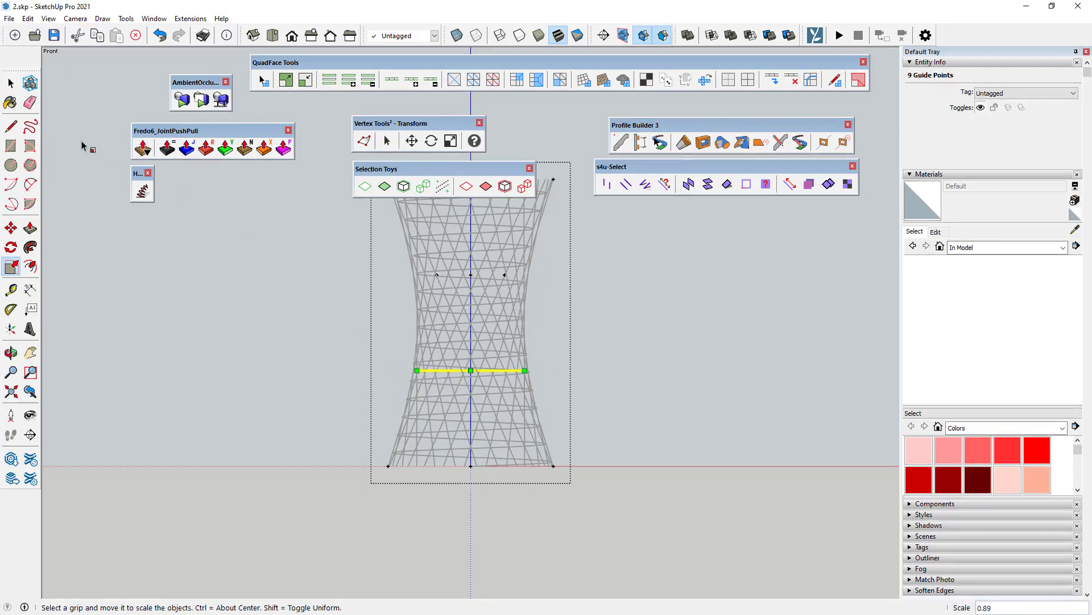
click(11, 83)
mouse_move(343, 360)
middle_down()
mouse_move(237, 479)
mouse_move(261, 422)
middle_up()
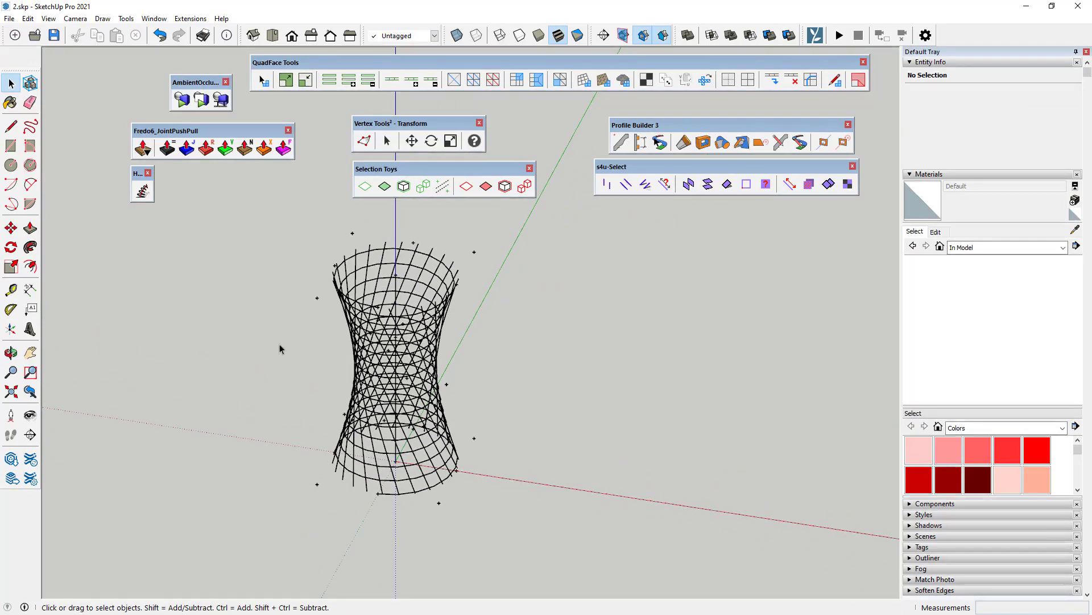
mouse_move(364, 433)
middle_down()
mouse_move(363, 421)
mouse_move(380, 510)
middle_up()
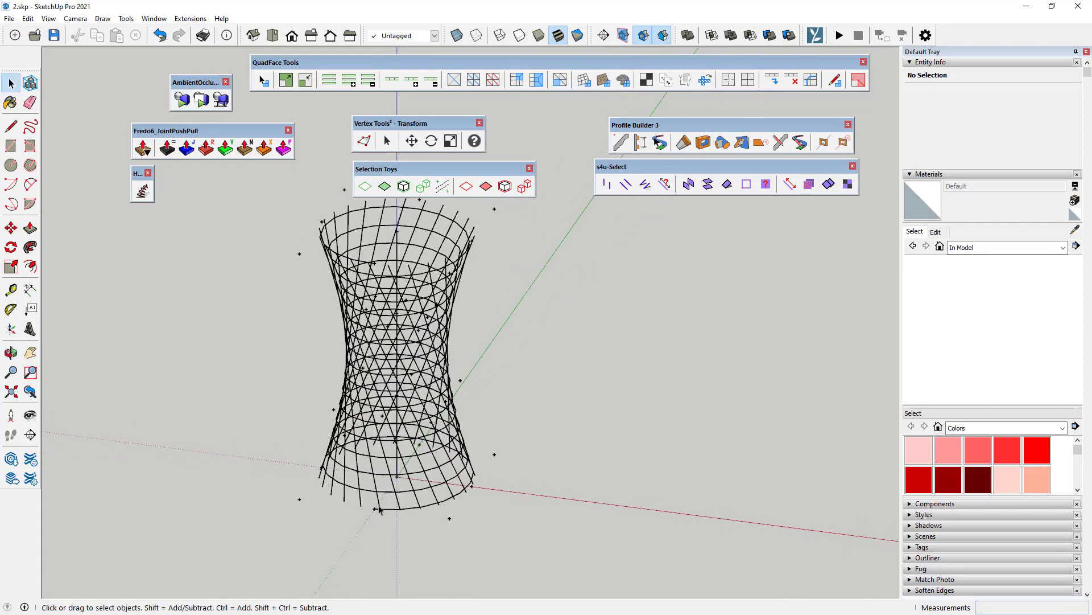
Select all 24 same-length diagonal edges and make them into Component#1.
click(374, 469)
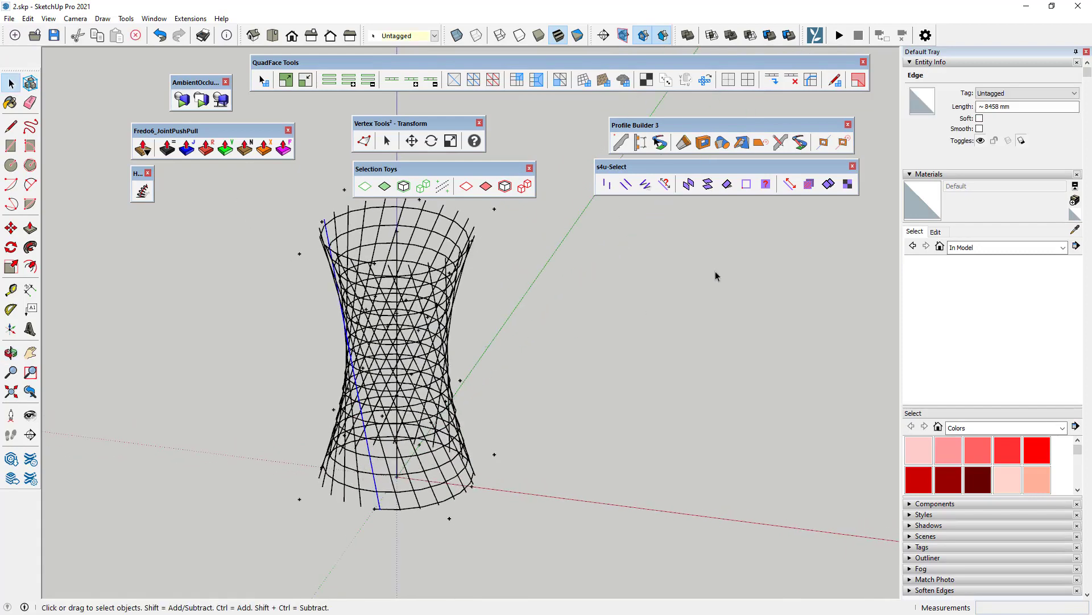
click(791, 185)
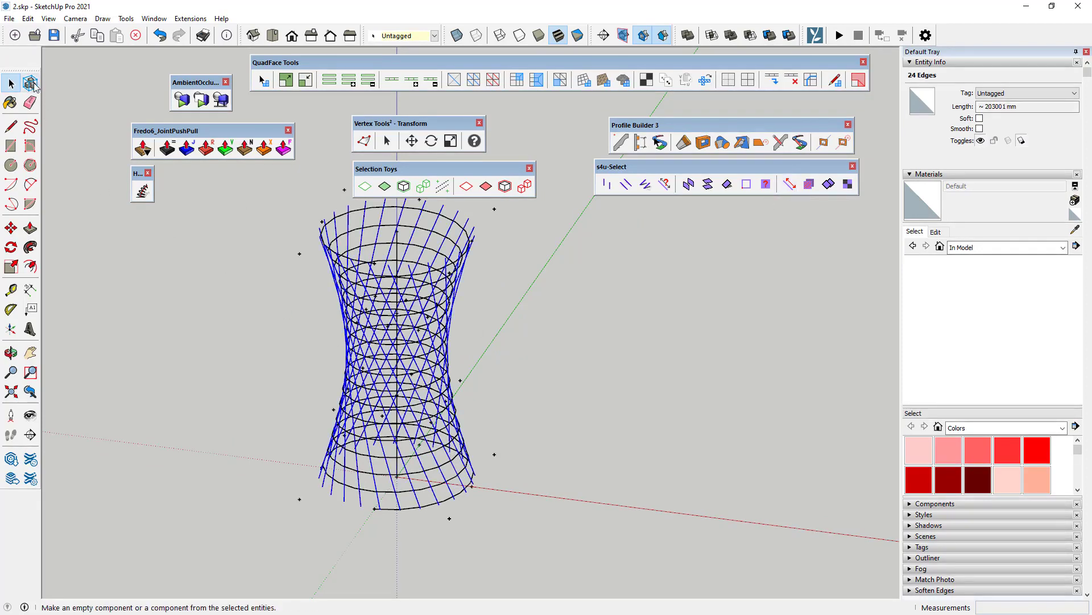
click(31, 84)
click(242, 421)
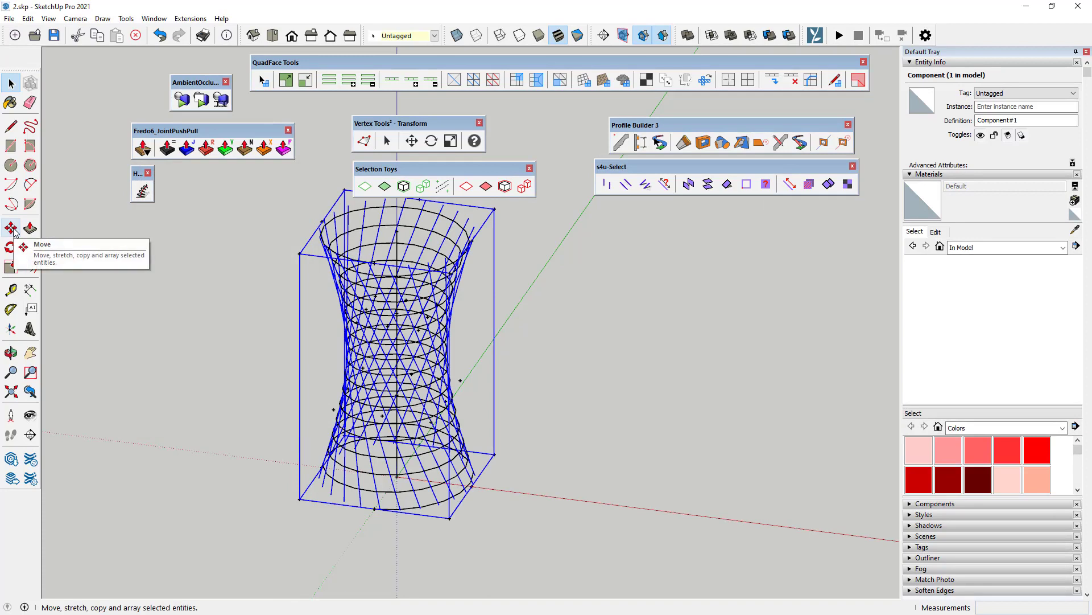
double_click(357, 484)
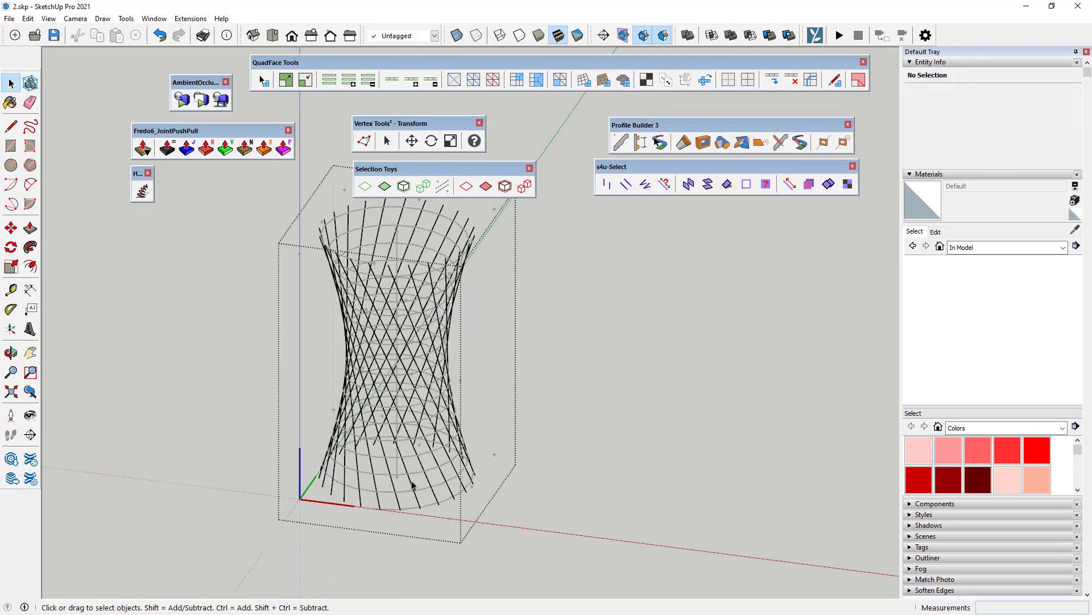
Reopen the diagonal component and paste the copied geometry in place.
click(605, 493)
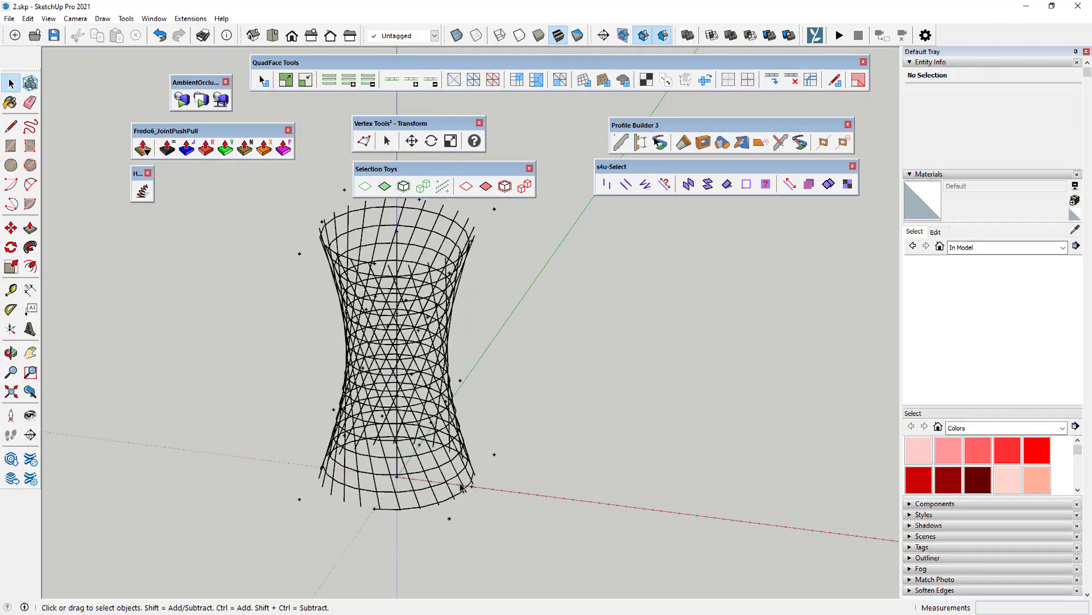
click(398, 470)
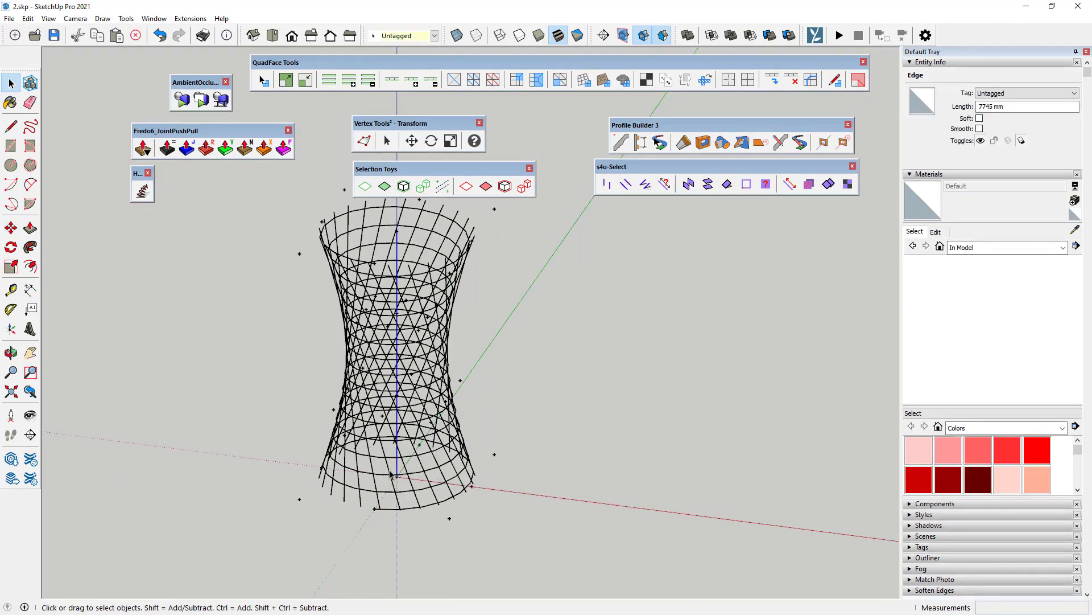
double_click(390, 474)
click(27, 18)
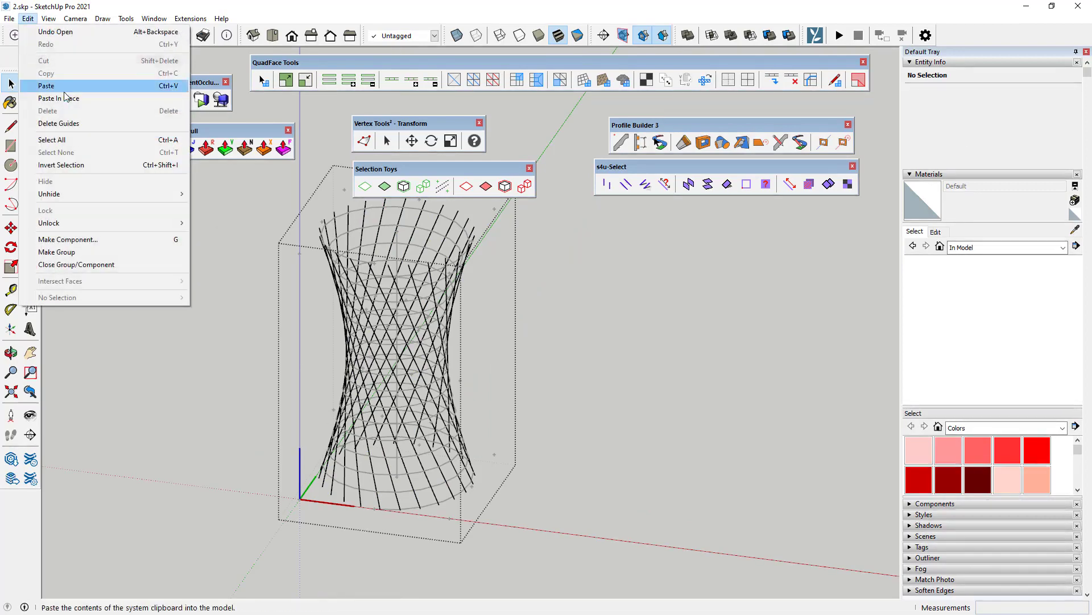
click(81, 101)
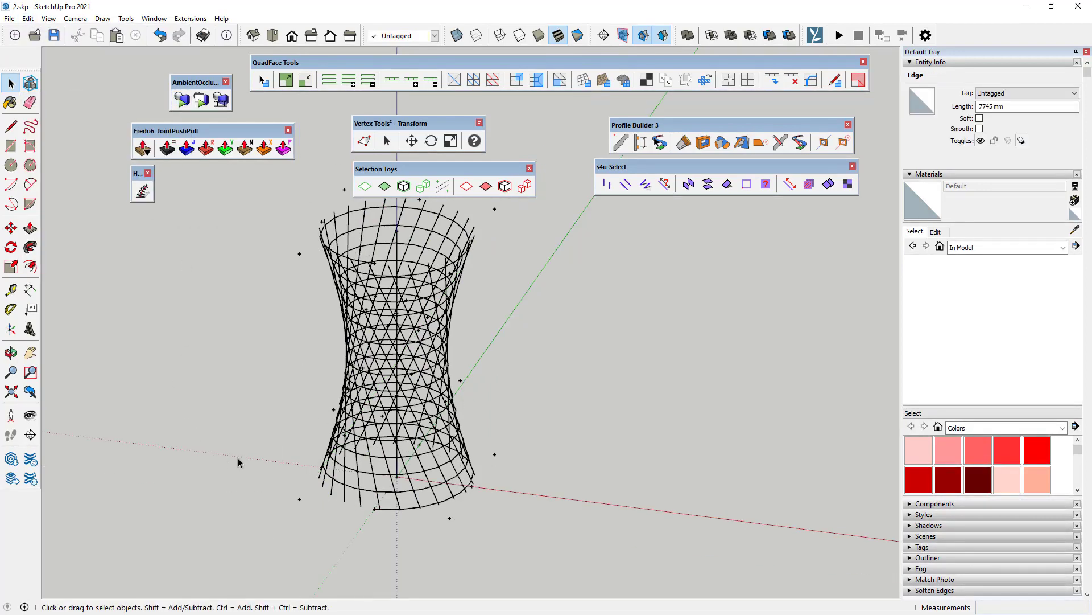
Select the hyperboloid lattice component and start the Move tool.
click(238, 462)
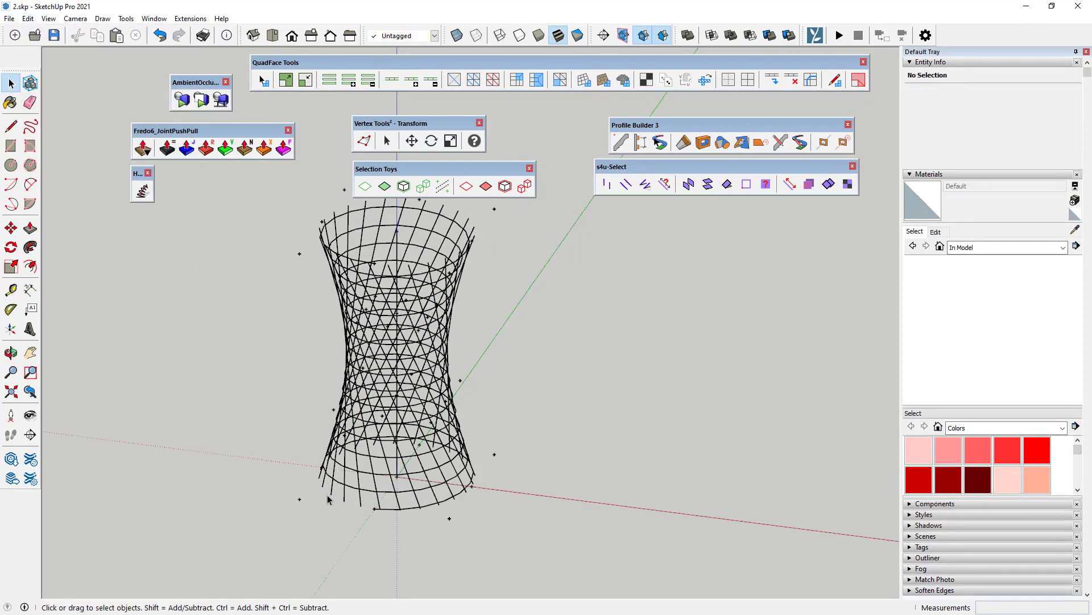
click(379, 504)
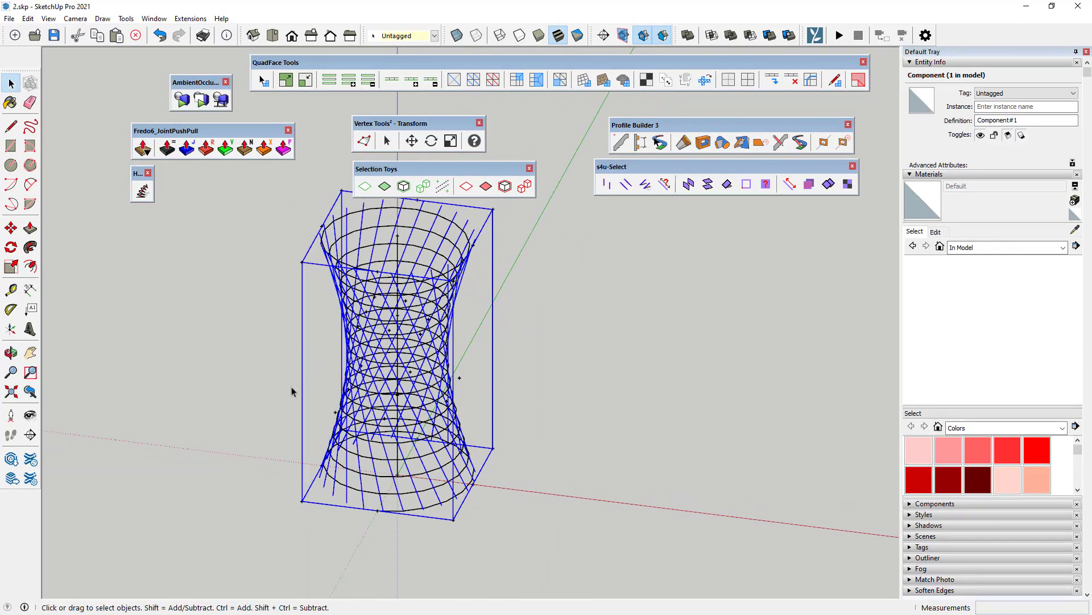
click(11, 227)
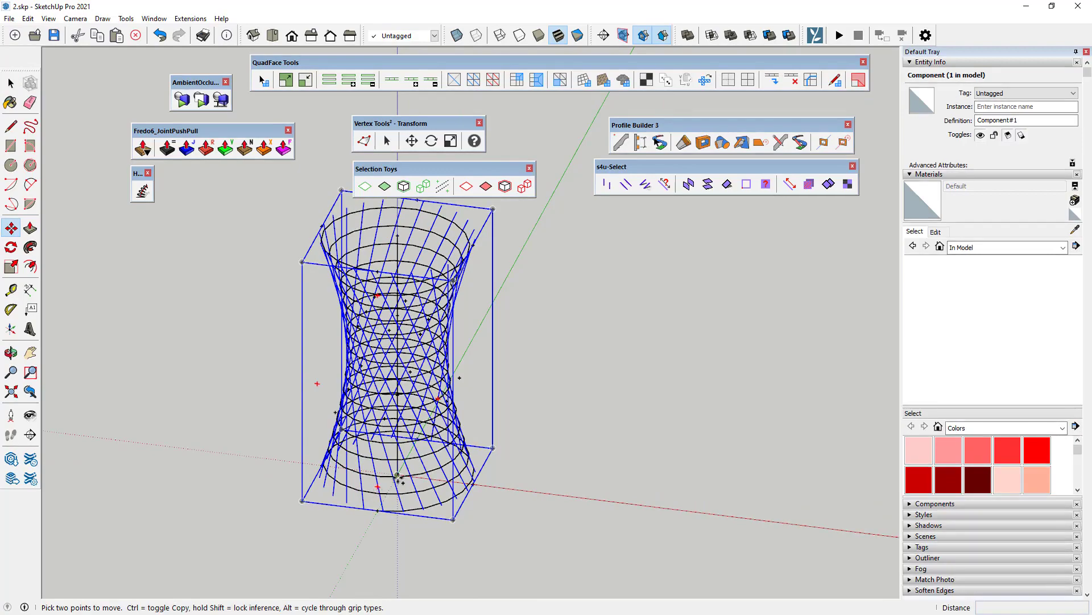
Copy the lattice component aside and flip the copy along its green axis.
click(398, 474)
key(ctrl)
click(149, 447)
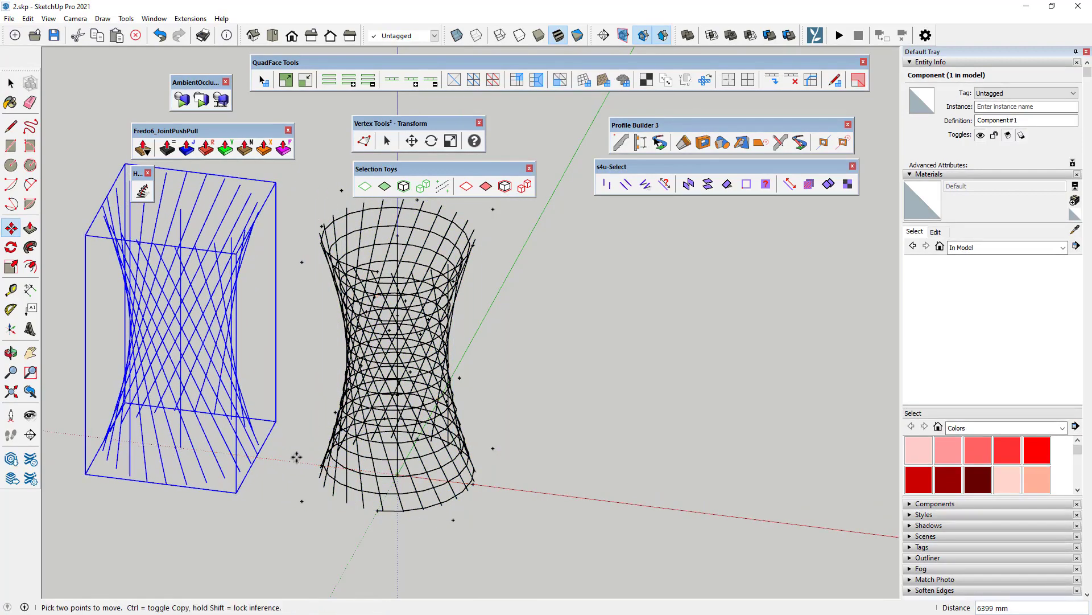
scroll(451, 428, down, 1)
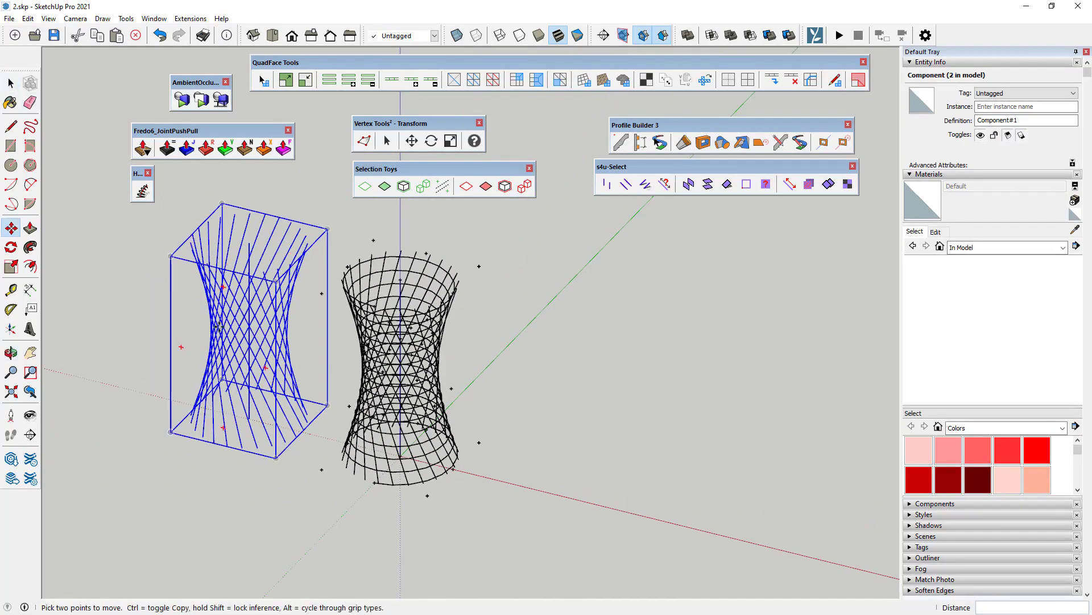
right_click(224, 336)
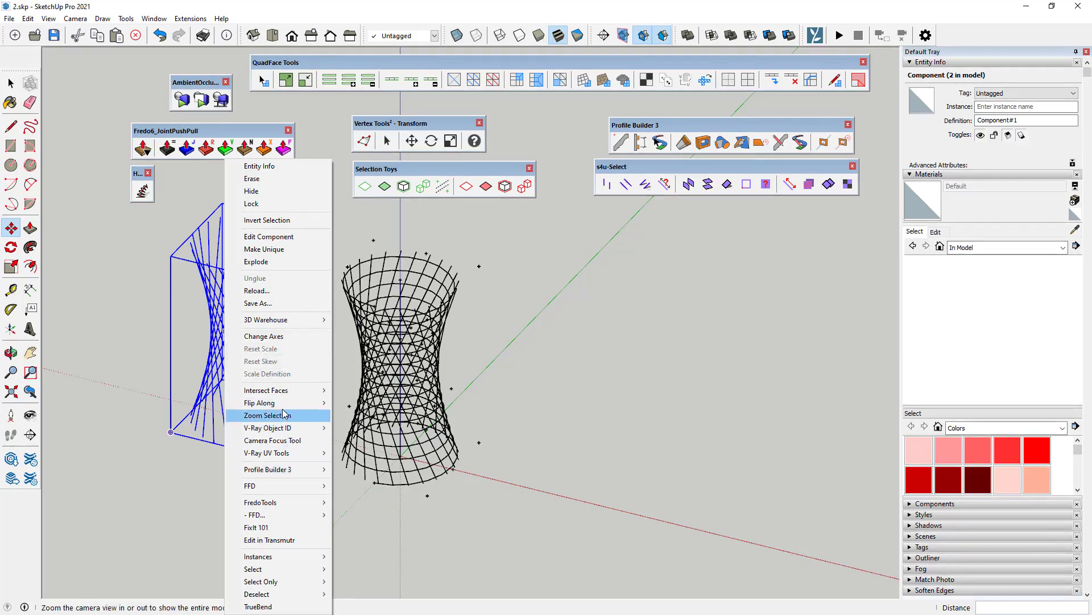
mouse_move(260, 401)
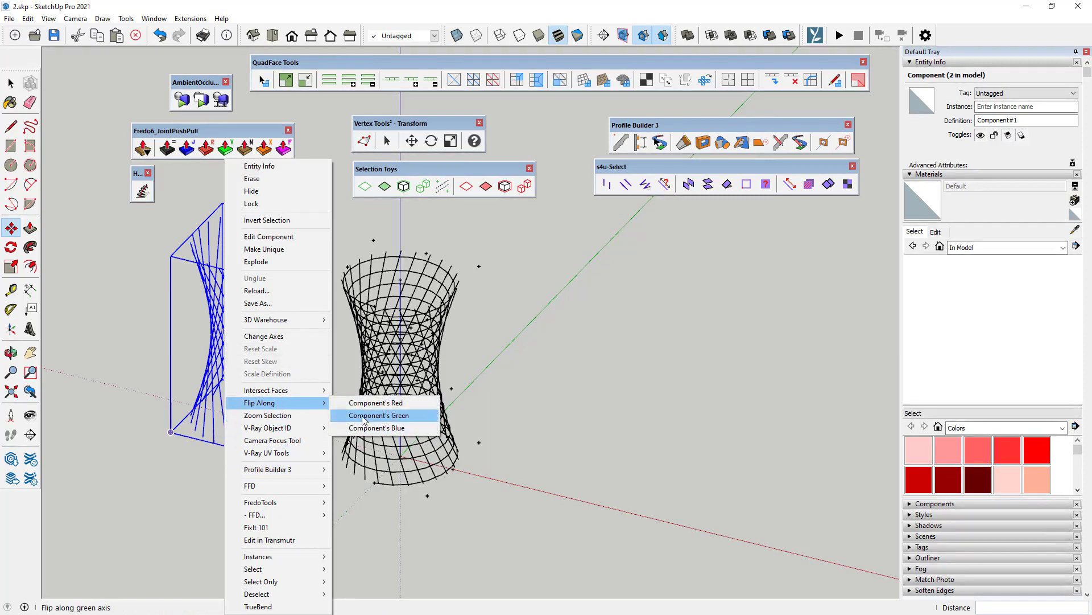
click(365, 416)
Move the mirrored copy back onto the original hyperboloid.
scroll(231, 483, up, 1)
scroll(249, 495, up, 2)
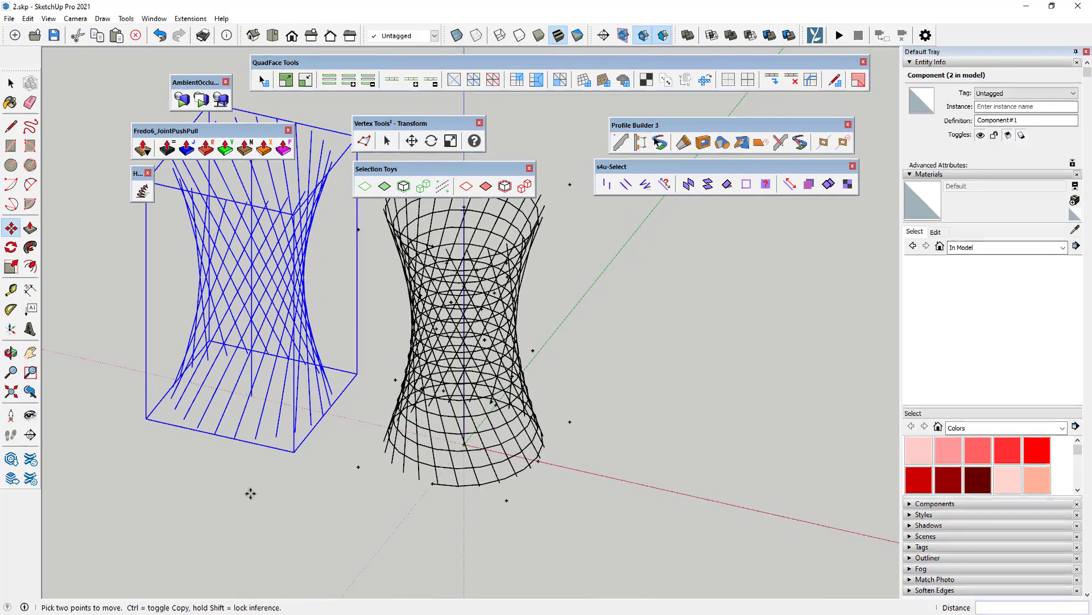
click(252, 395)
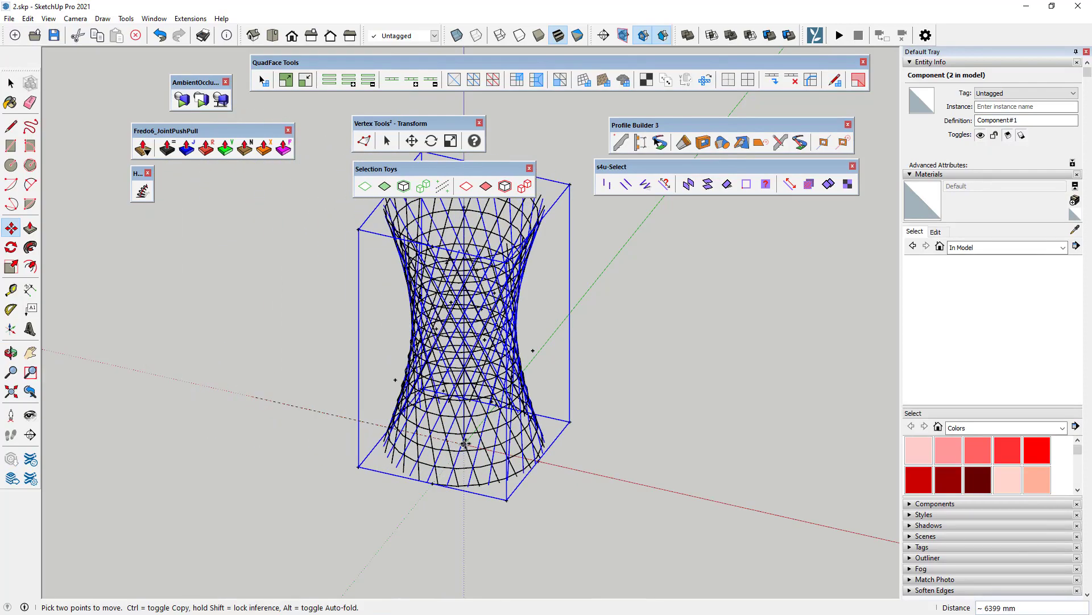
click(464, 444)
Rotate the mirrored copy about 8.5° around the tower's vertical axis.
scroll(464, 444, up, 3)
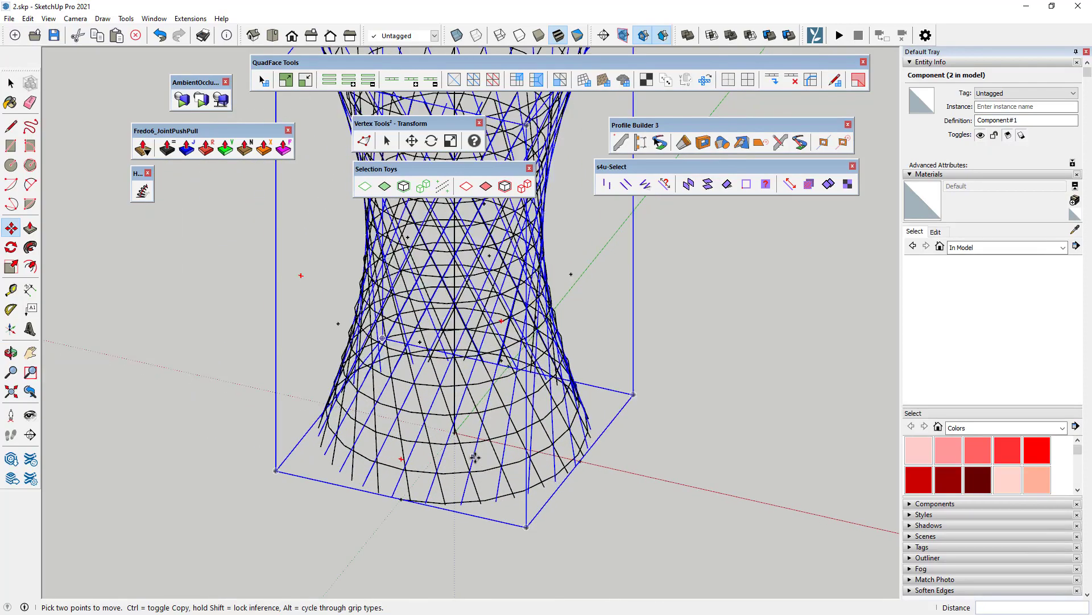
scroll(464, 443, up, 1)
click(11, 247)
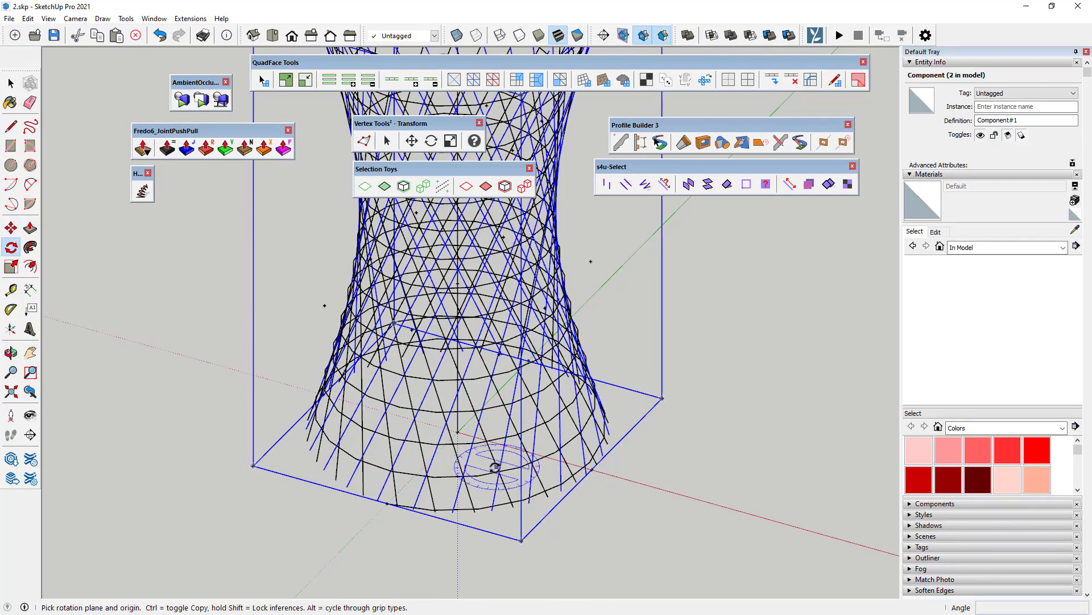
drag(442, 447, 387, 498)
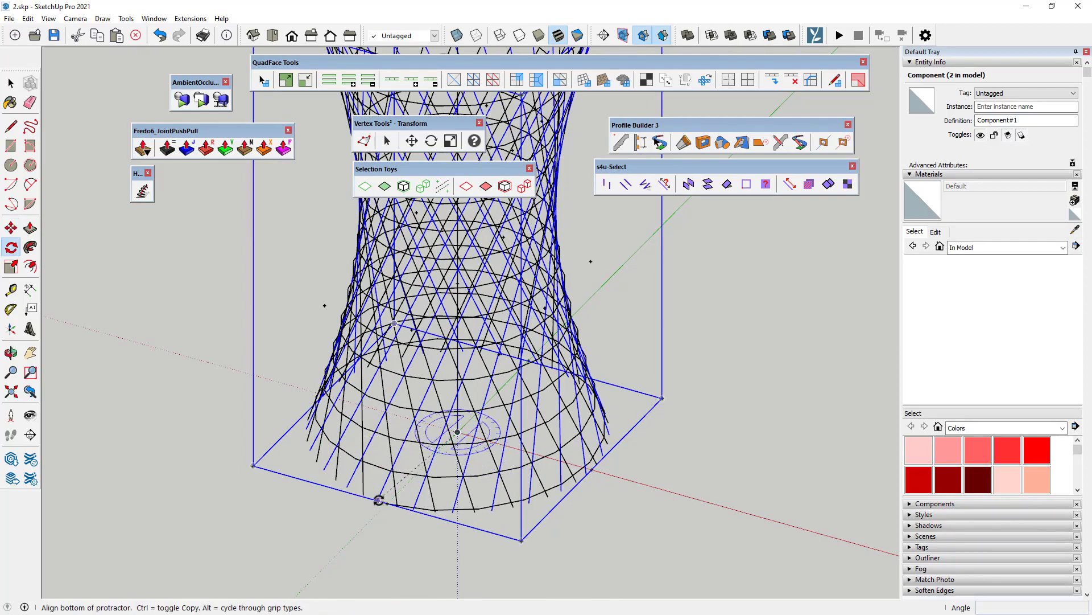
click(378, 500)
click(392, 506)
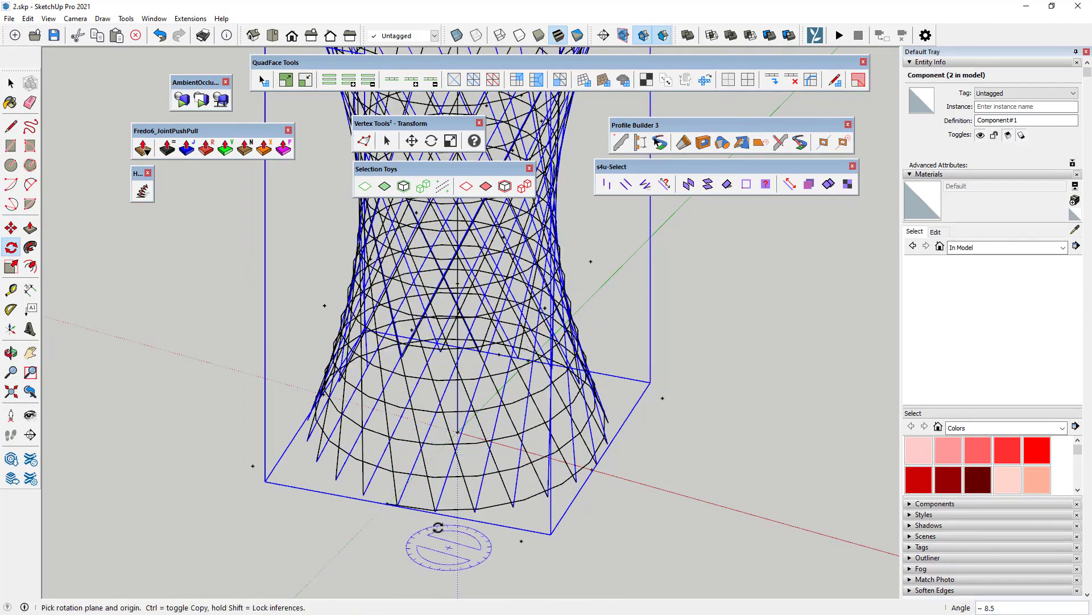
scroll(415, 495, down, 3)
click(10, 83)
click(371, 433)
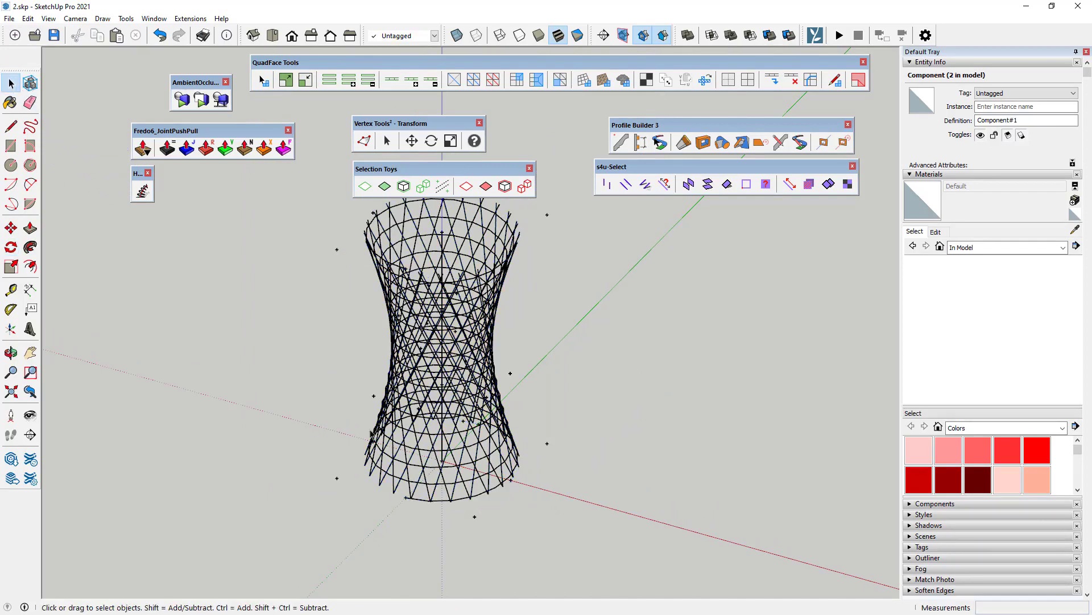
click(420, 461)
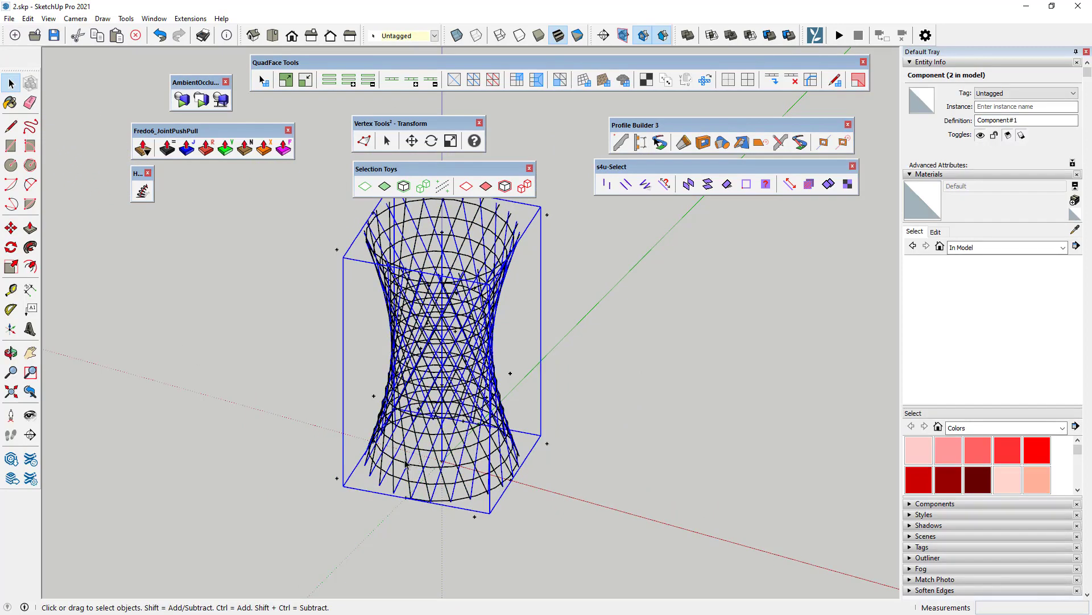
click(308, 404)
Select all 320 horizontal ring edges of the tower.
mouse_move(308, 404)
middle_down()
mouse_move(430, 344)
mouse_move(405, 355)
middle_up()
scroll(405, 355, up, 2)
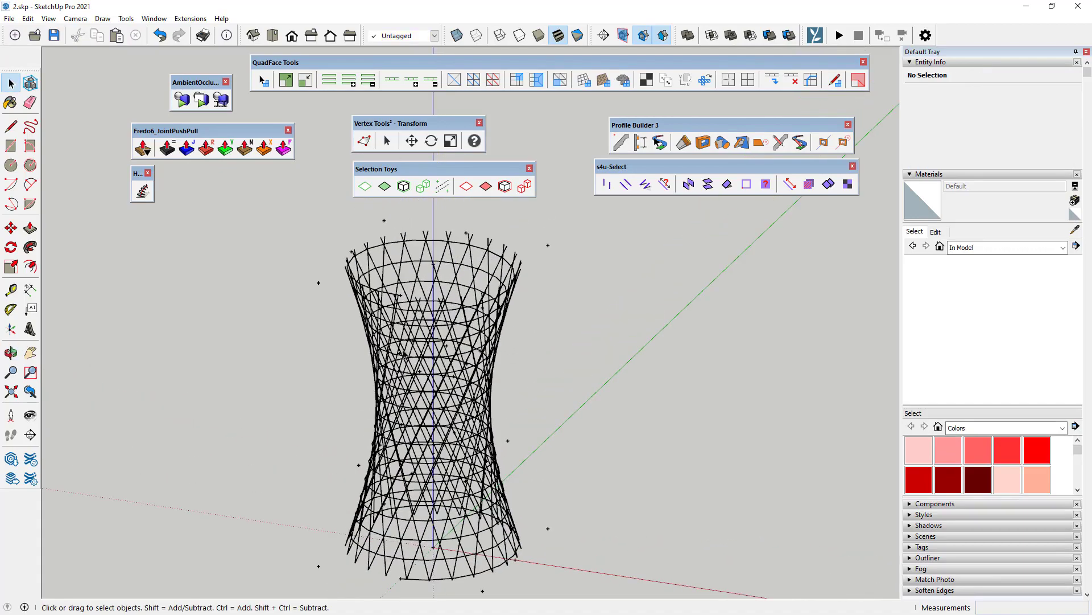
click(155, 343)
scroll(330, 307, up, 4)
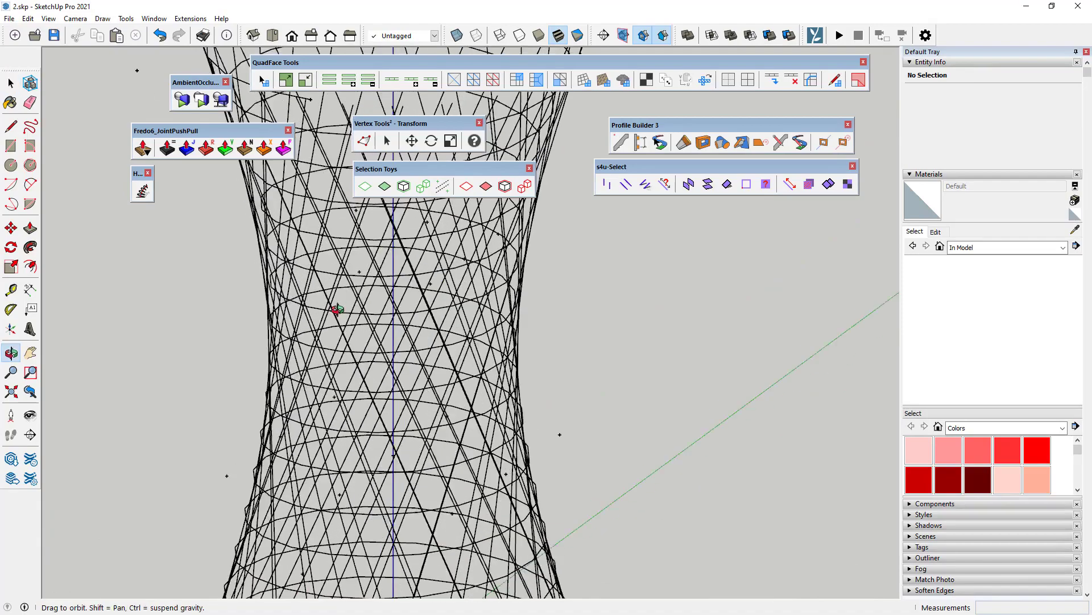
middle_drag(330, 305, 366, 294)
scroll(367, 258, down, 3)
click(366, 255)
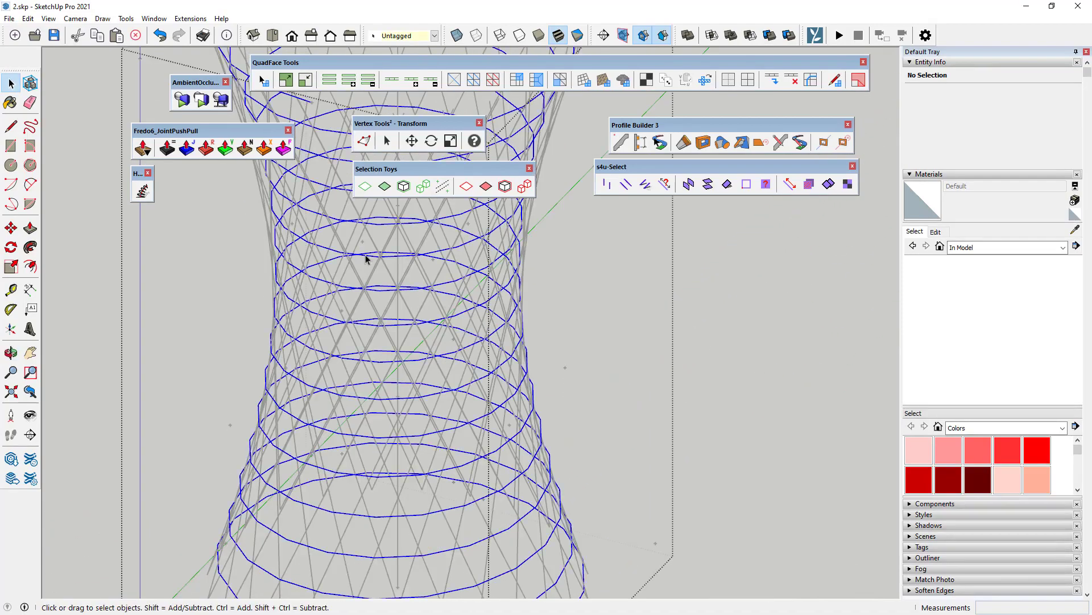
middle_drag(280, 334, 351, 189)
Raise the ring vertices 97 mm with Vertex Tools to form bands, then exit vertex editing.
click(364, 141)
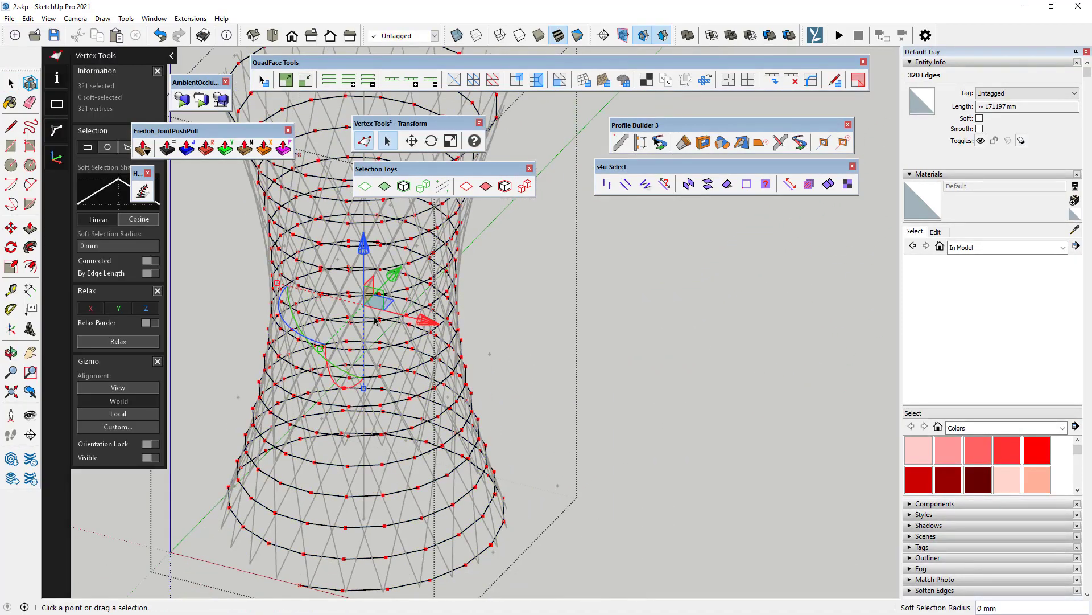
drag(367, 244, 367, 243)
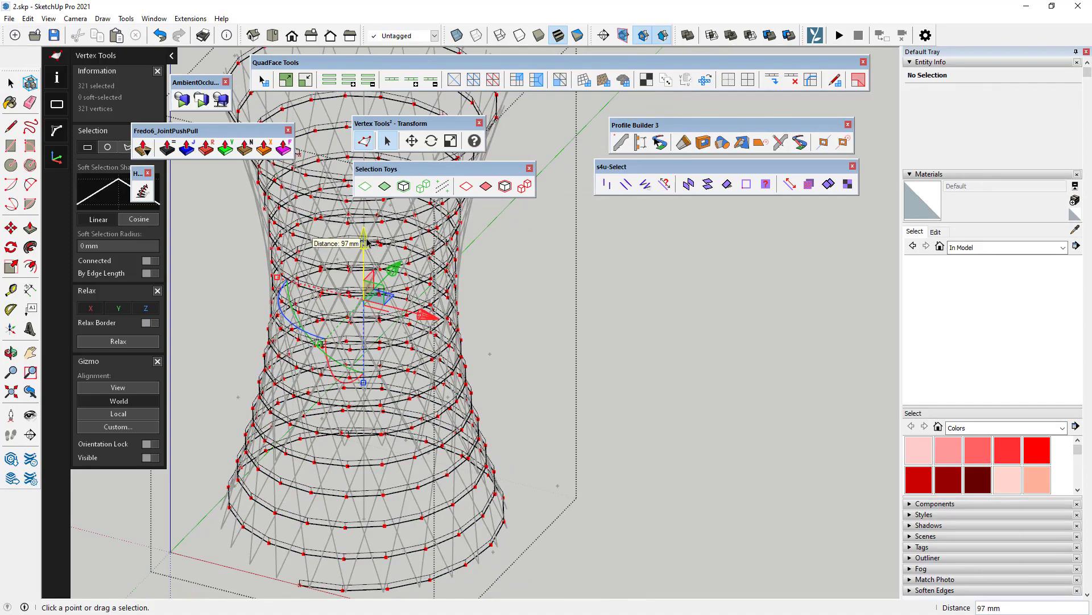
click(367, 243)
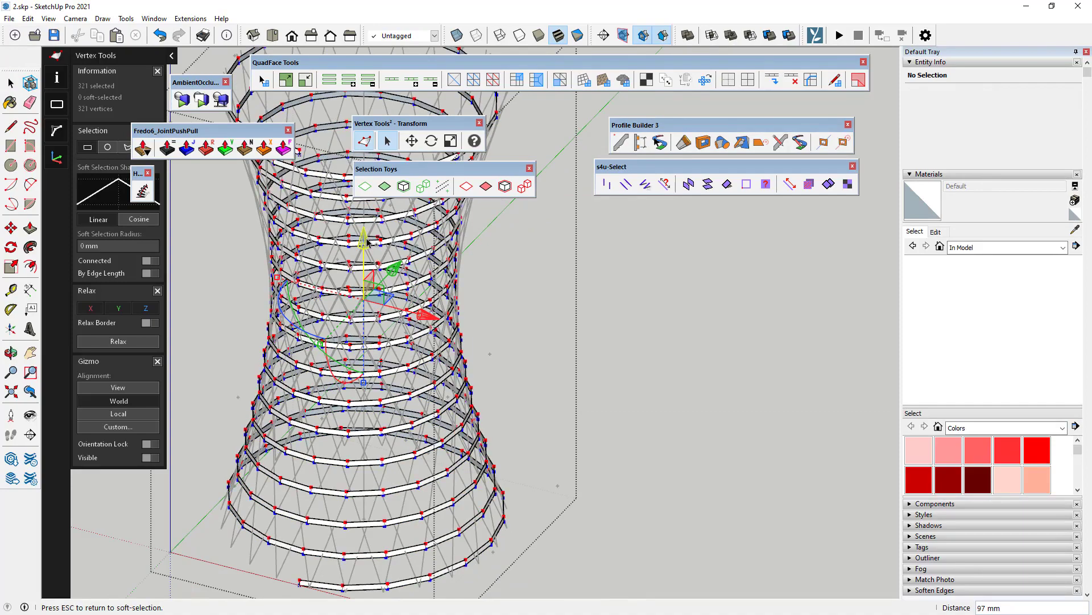
click(242, 302)
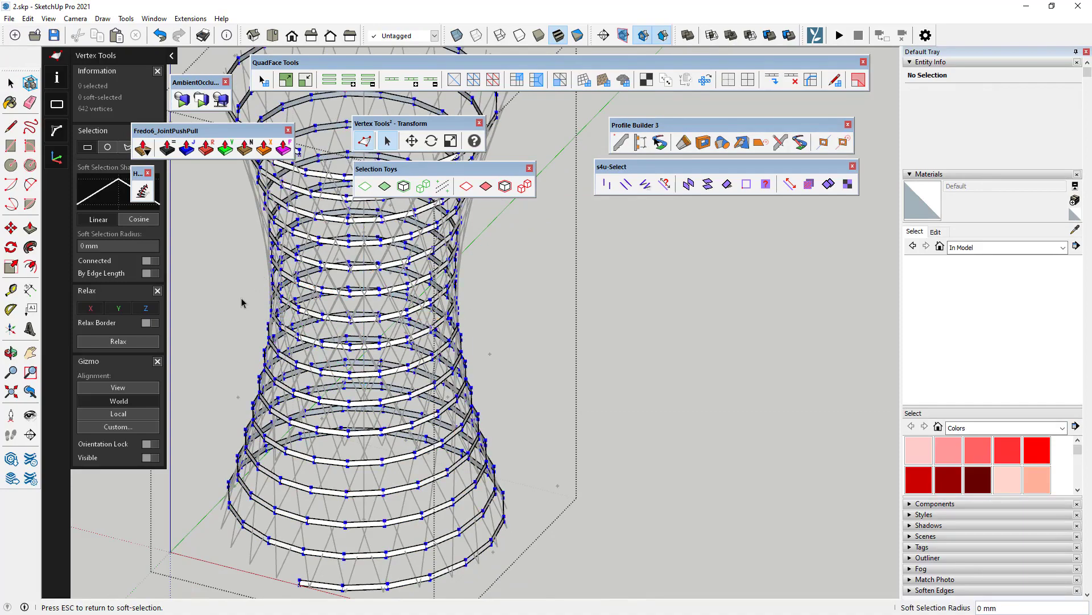
key(Escape)
key(space)
Thicken the selected ring band geometry with Fredo6 Round Push Pull at a -283 mm offset.
scroll(319, 307, up, 3)
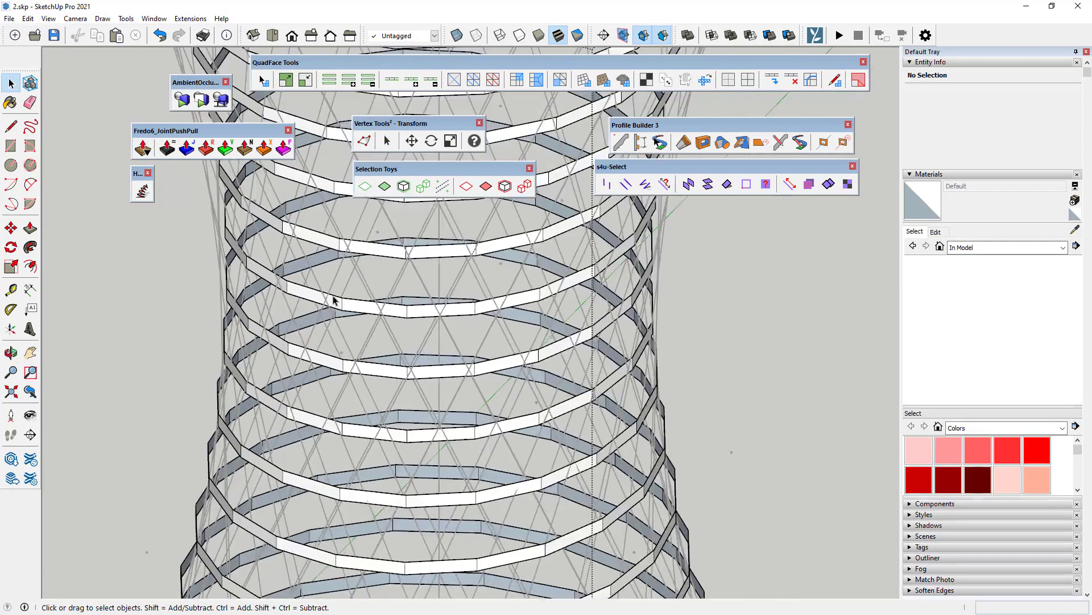
scroll(318, 307, up, 3)
triple_click(357, 309)
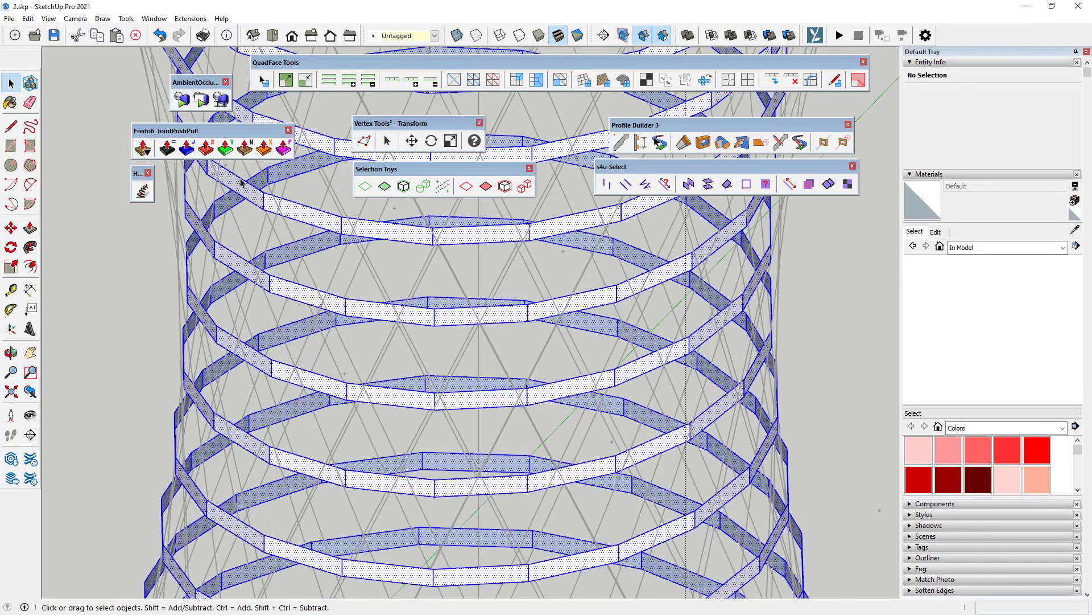
click(206, 149)
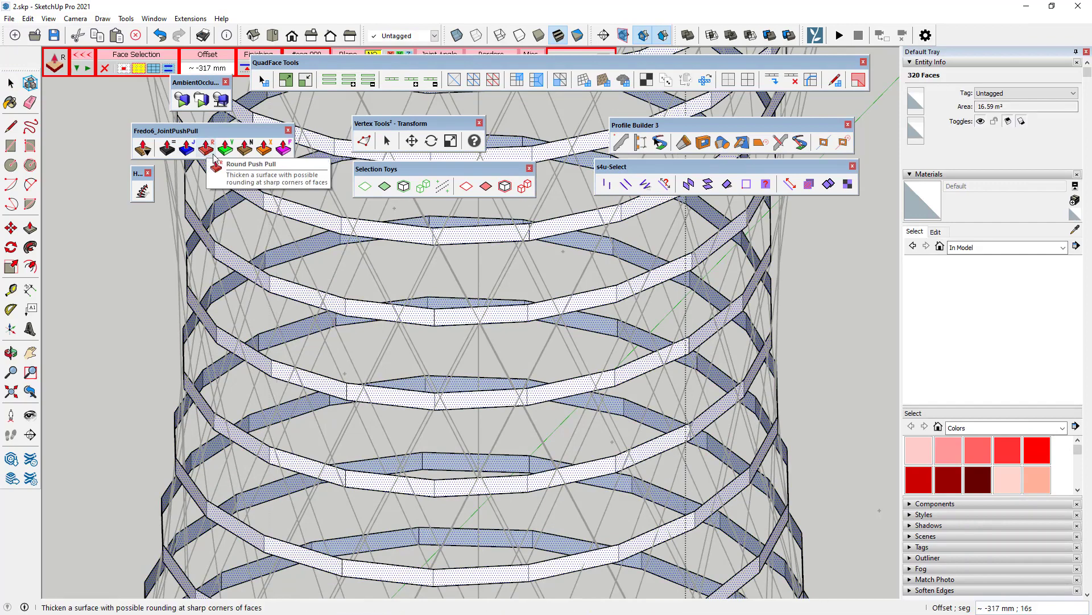
click(375, 311)
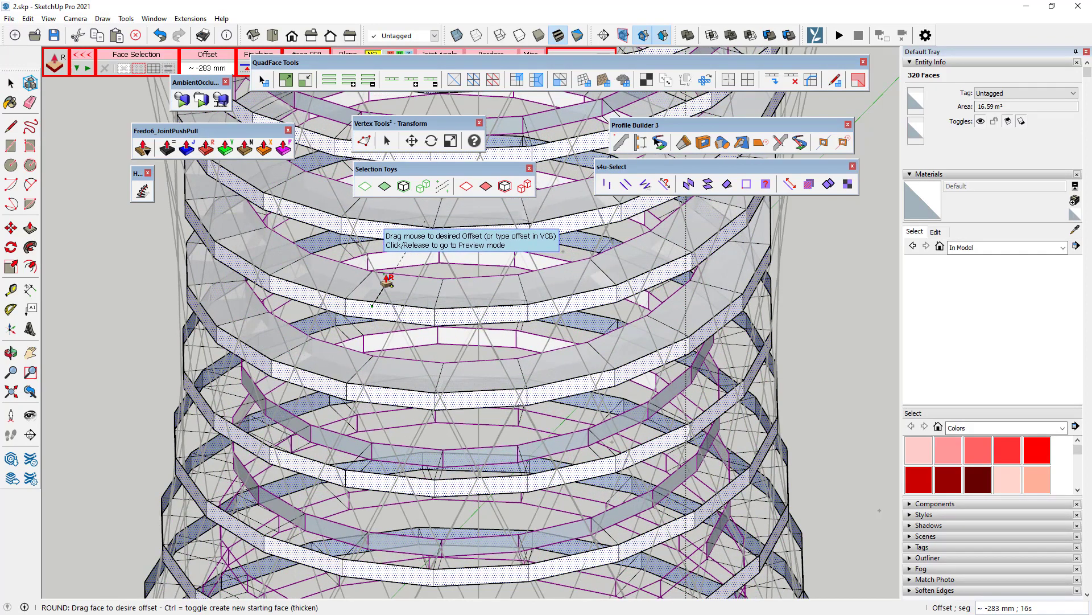
click(388, 280)
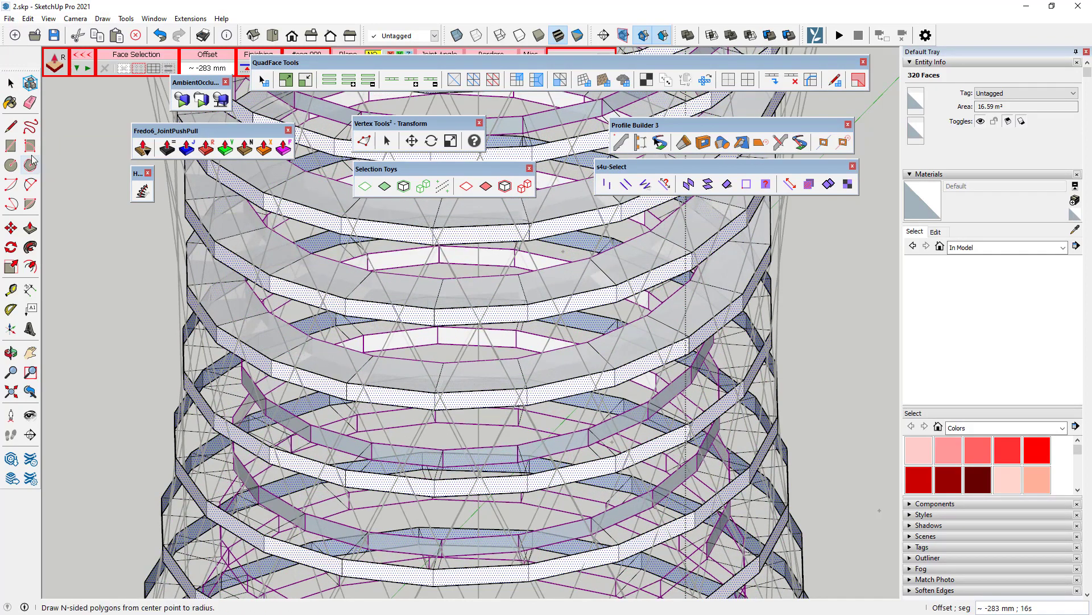
click(11, 83)
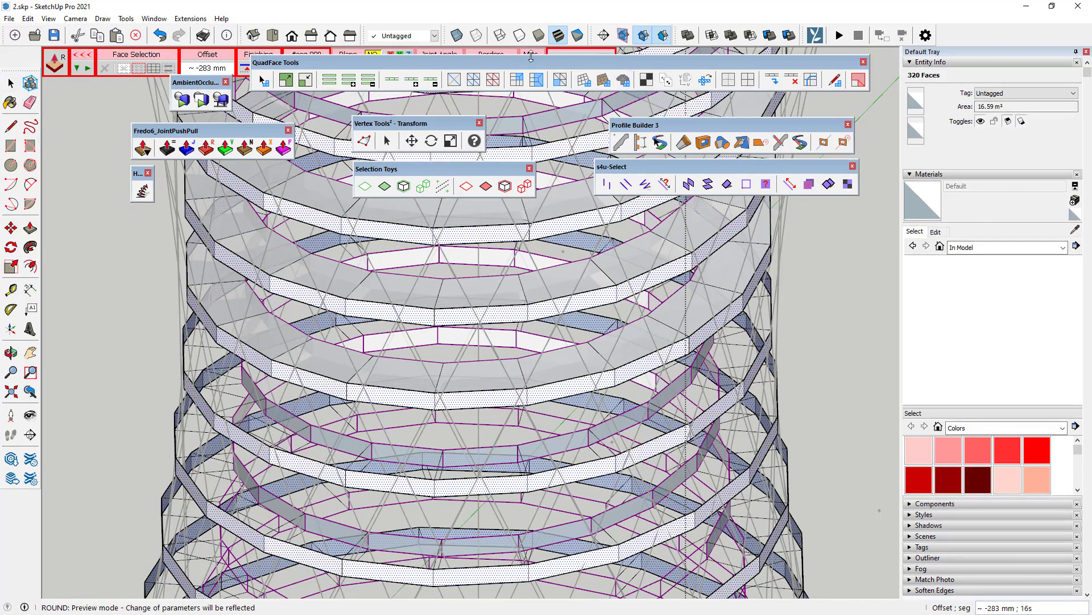
drag(579, 62, 583, 92)
click(582, 63)
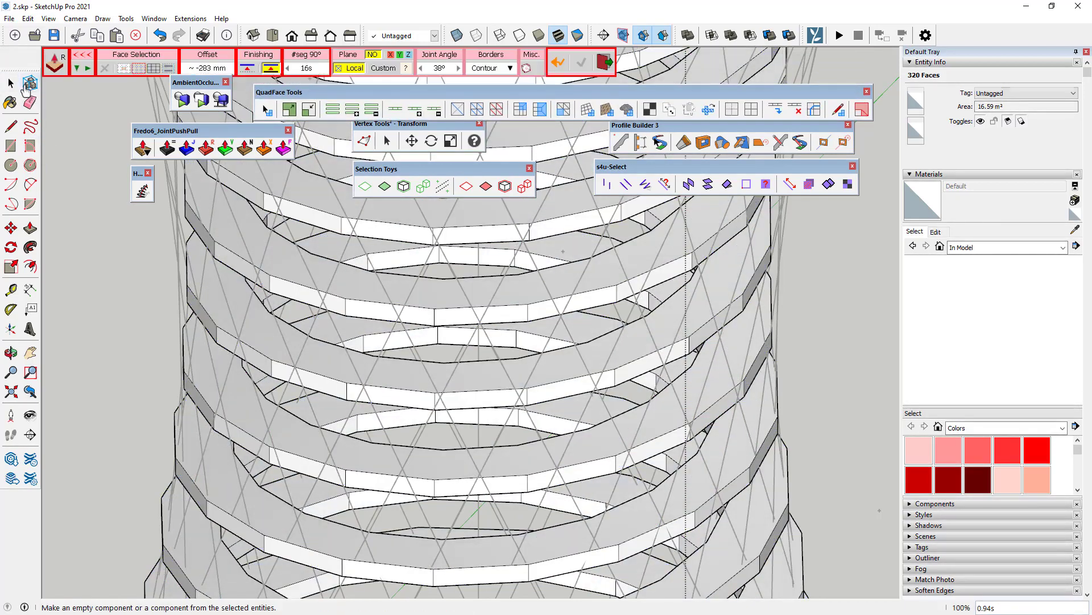
Select the lattice tower so Entity Info shows it as a Component.
scroll(330, 341, down, 10)
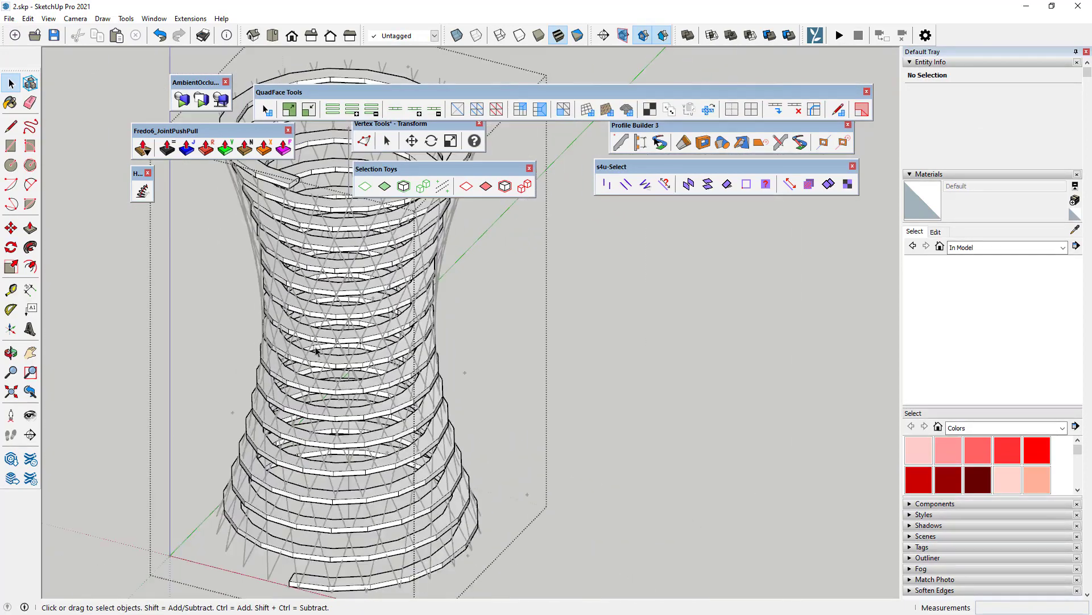
scroll(317, 275, up, 3)
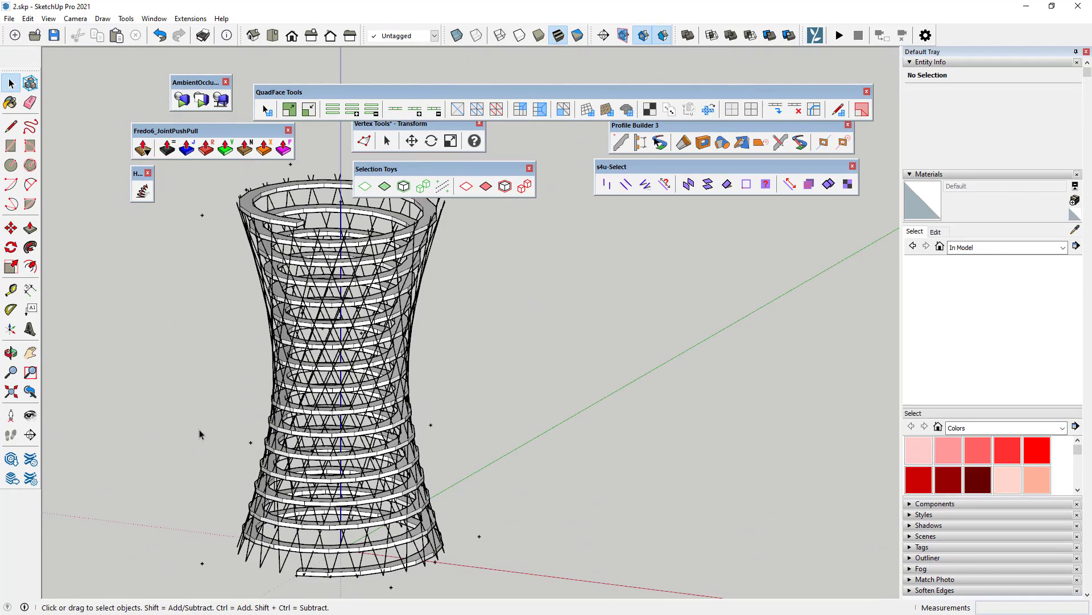
click(273, 543)
scroll(330, 576, up, 3)
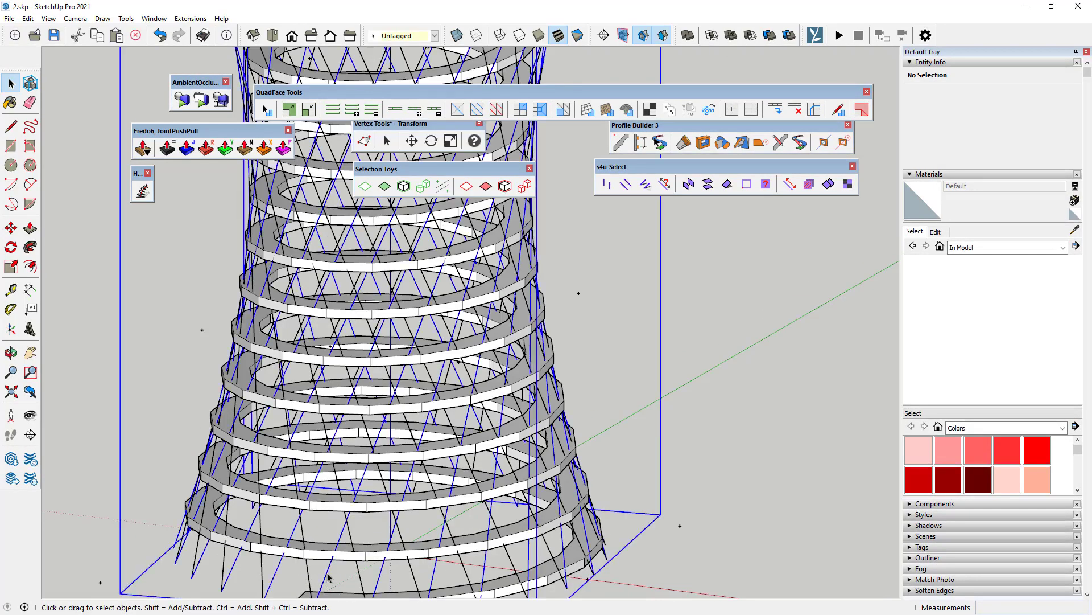
scroll(328, 578, down, 3)
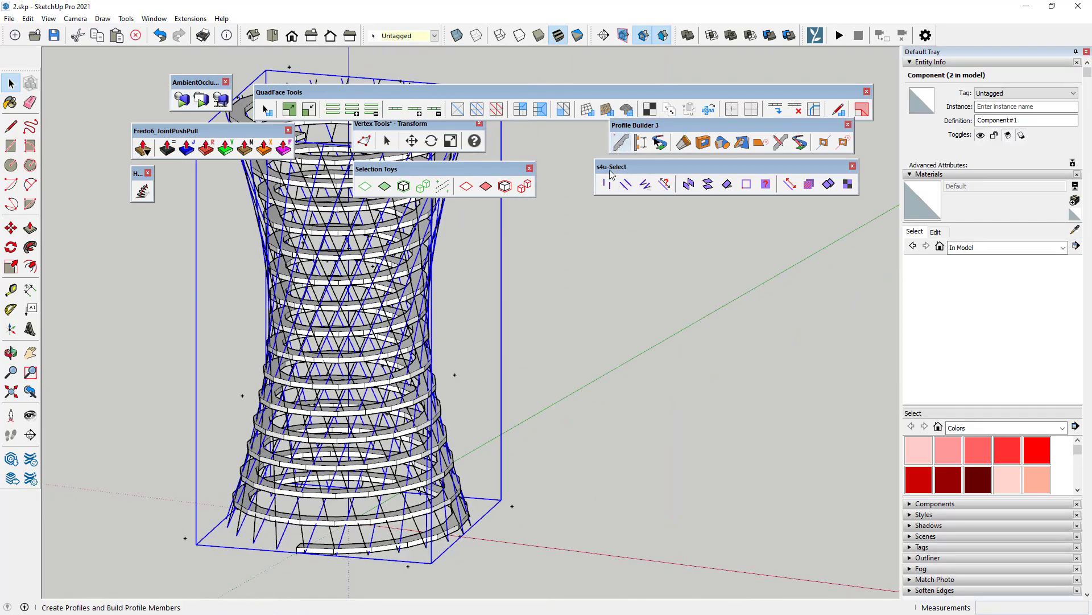
Open Profile Builder's Profile Dialog and select the 24 diagonal edges inside the tower component.
click(621, 142)
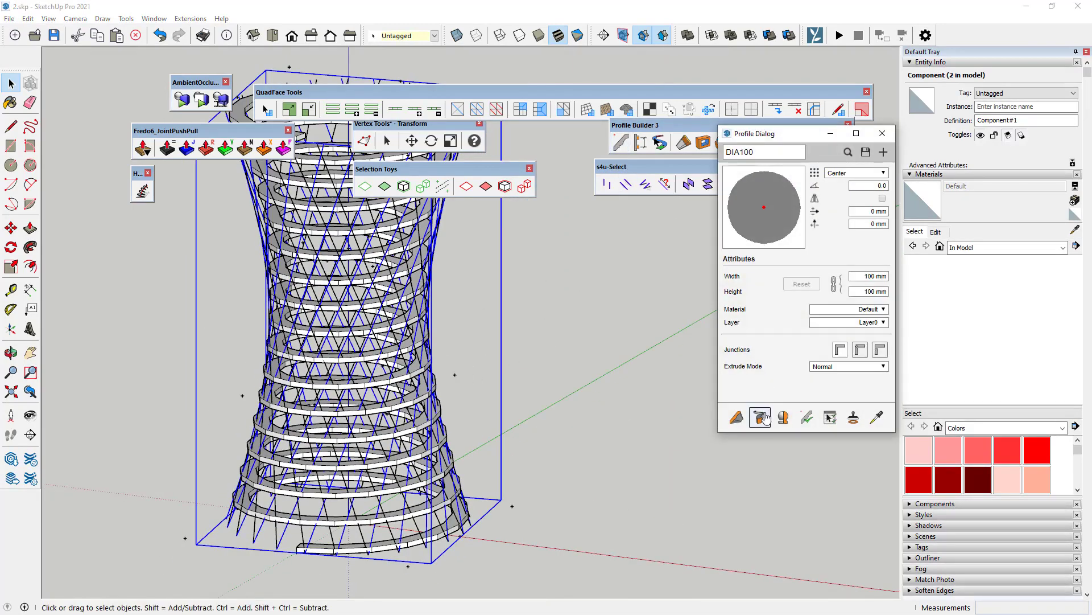
scroll(334, 508, up, 3)
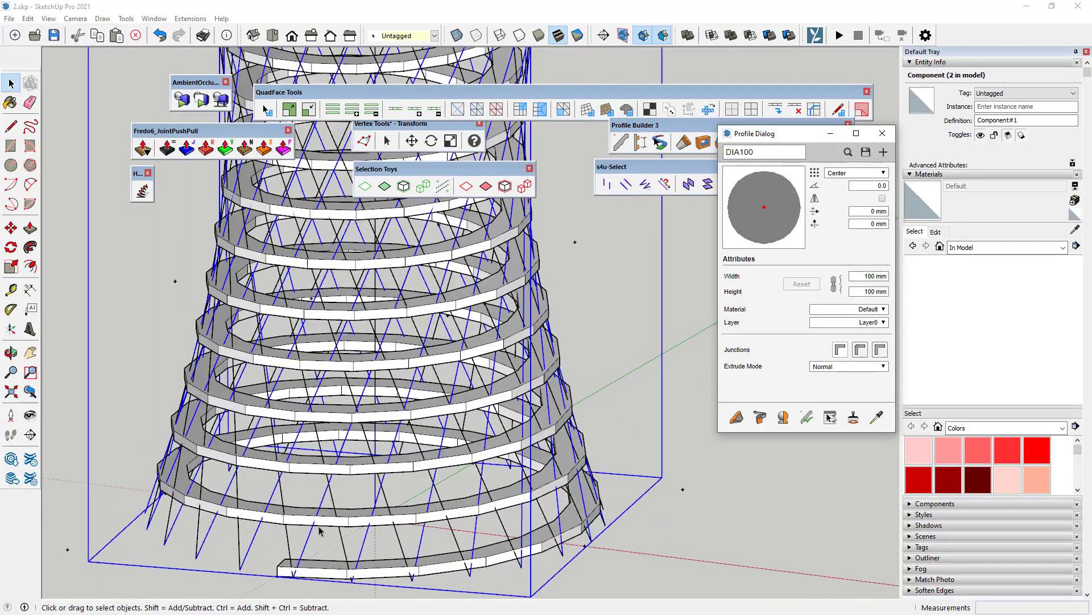
scroll(335, 508, up, 2)
scroll(367, 471, down, 3)
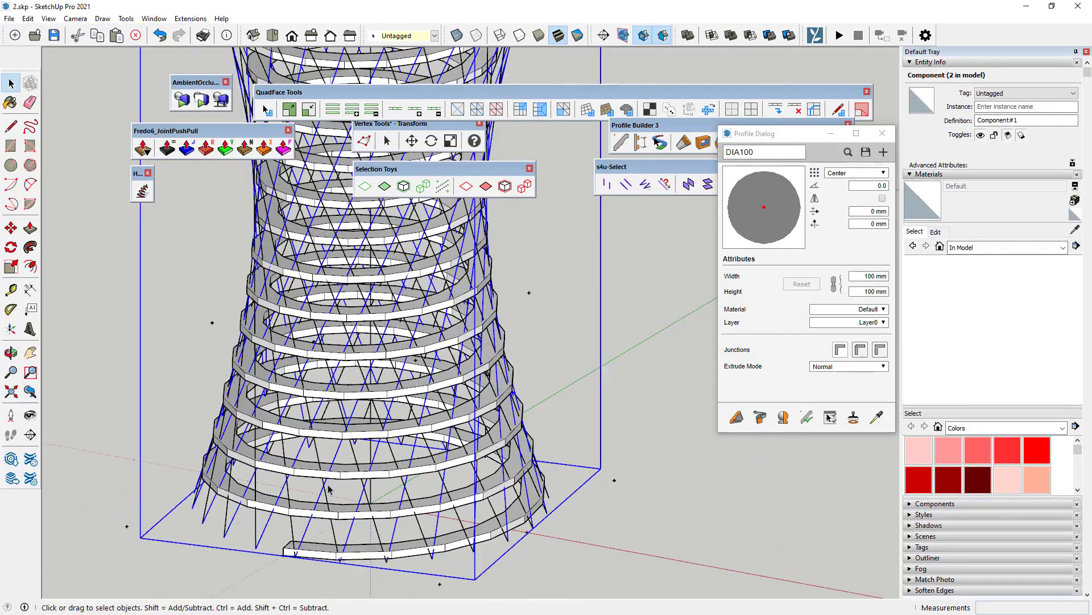
double_click(324, 494)
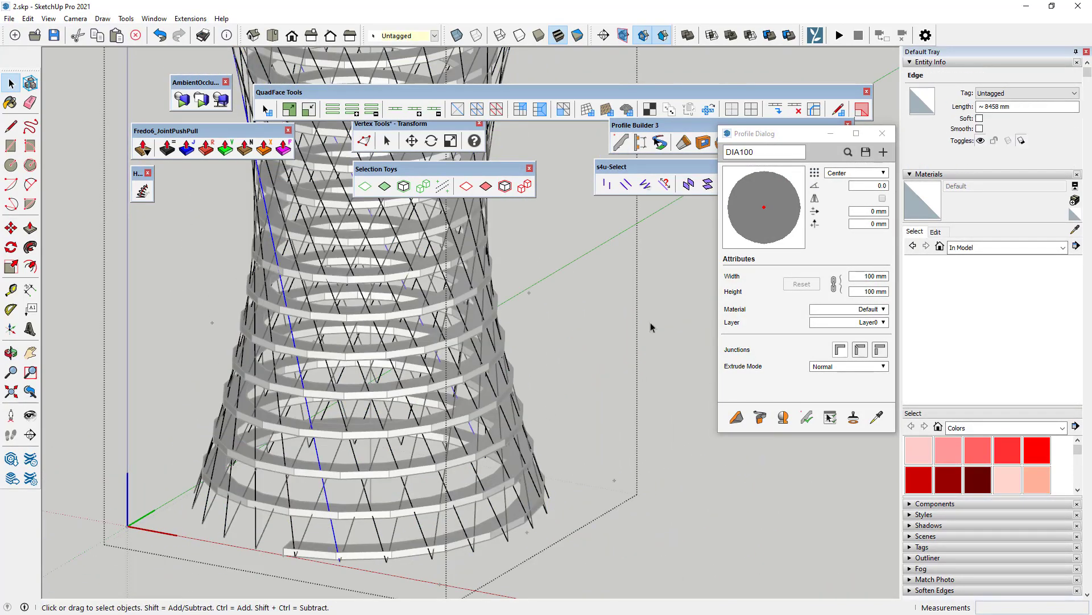
click(817, 139)
drag(796, 142, 787, 248)
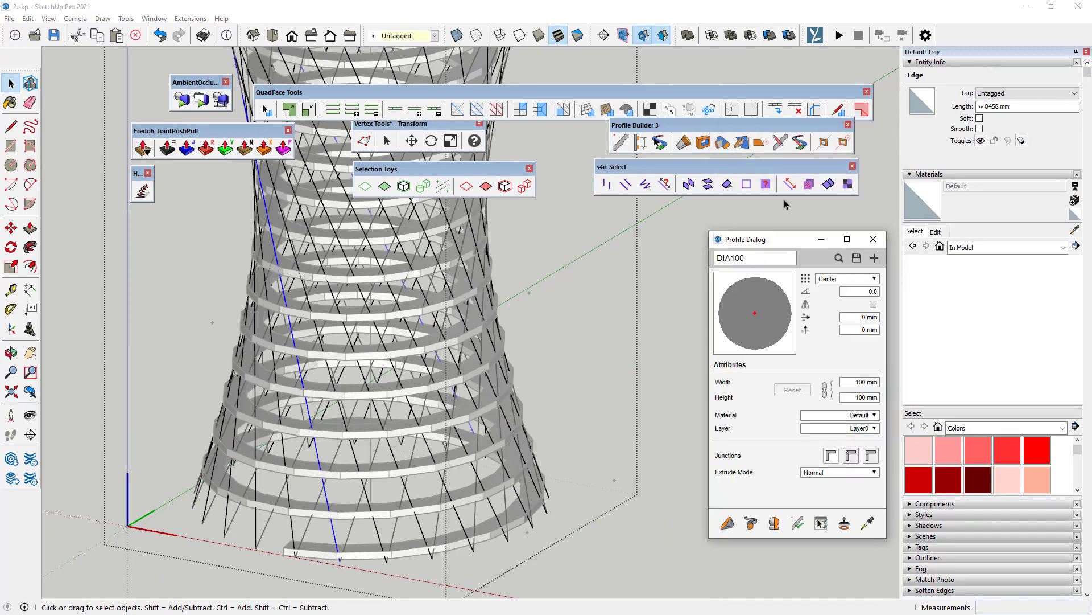
click(790, 183)
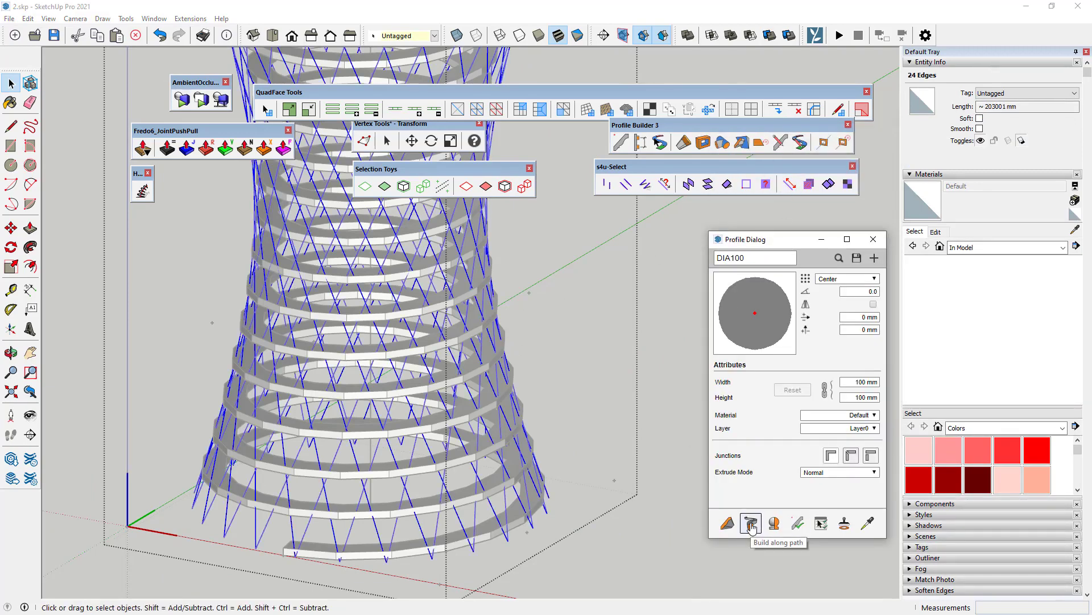
Build round DIA100 members along the diagonals and set their width to 20 mm.
click(751, 525)
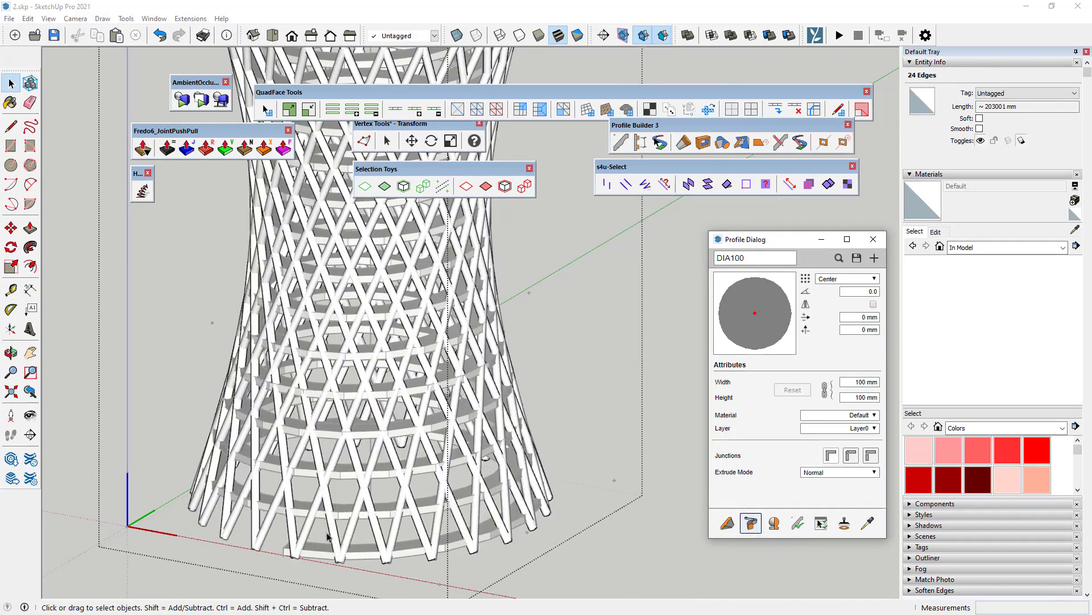
text(20)
click(862, 398)
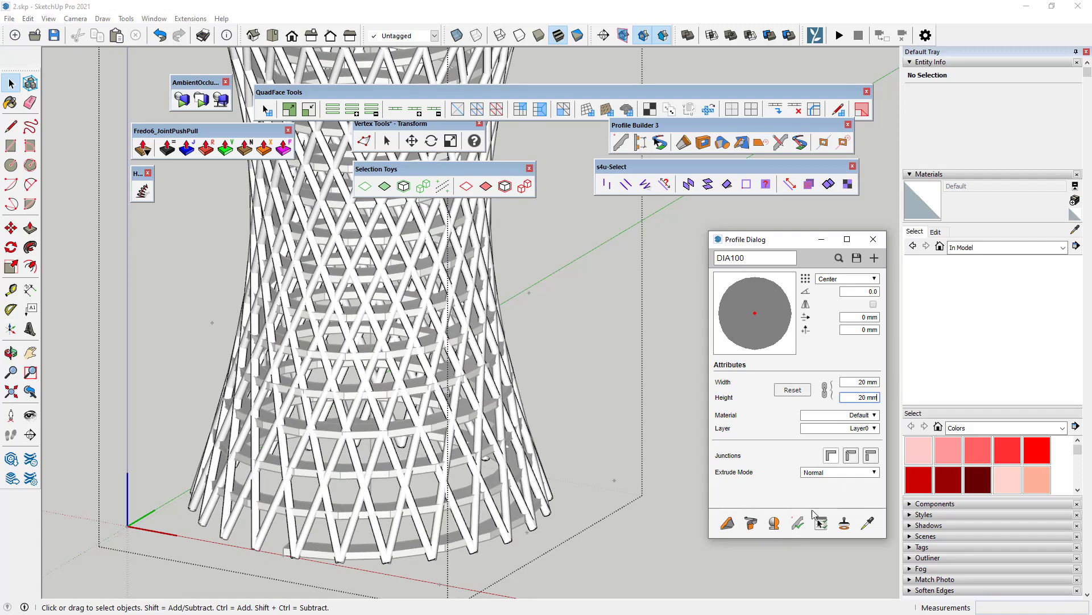
click(805, 526)
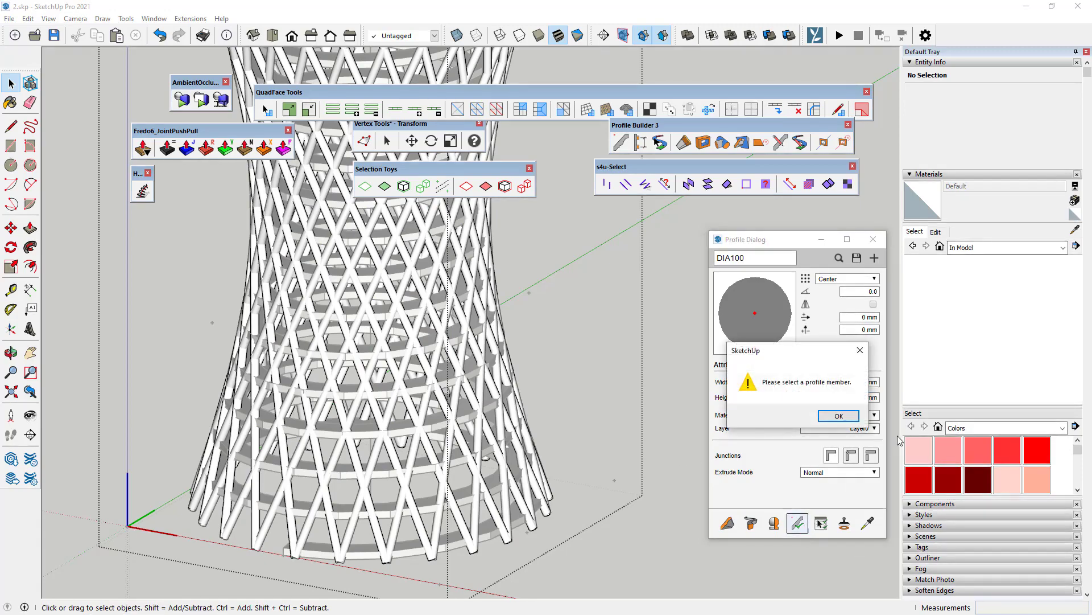
click(855, 422)
scroll(431, 405, down, 5)
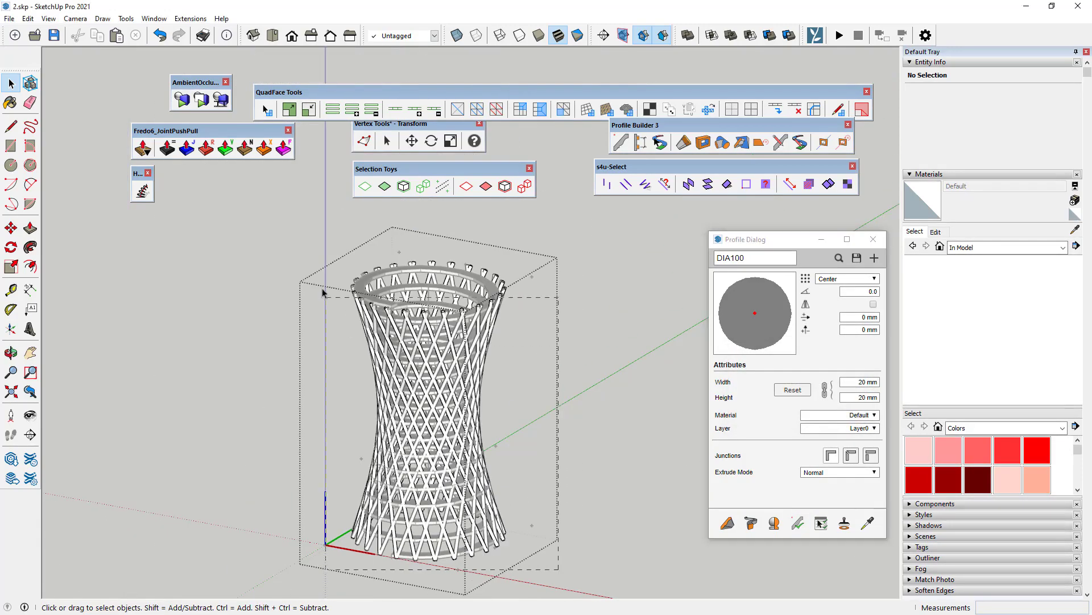
Change the selected diagonal tube members' profile width to 40 mm.
click(431, 405)
scroll(431, 405, up, 5)
click(821, 523)
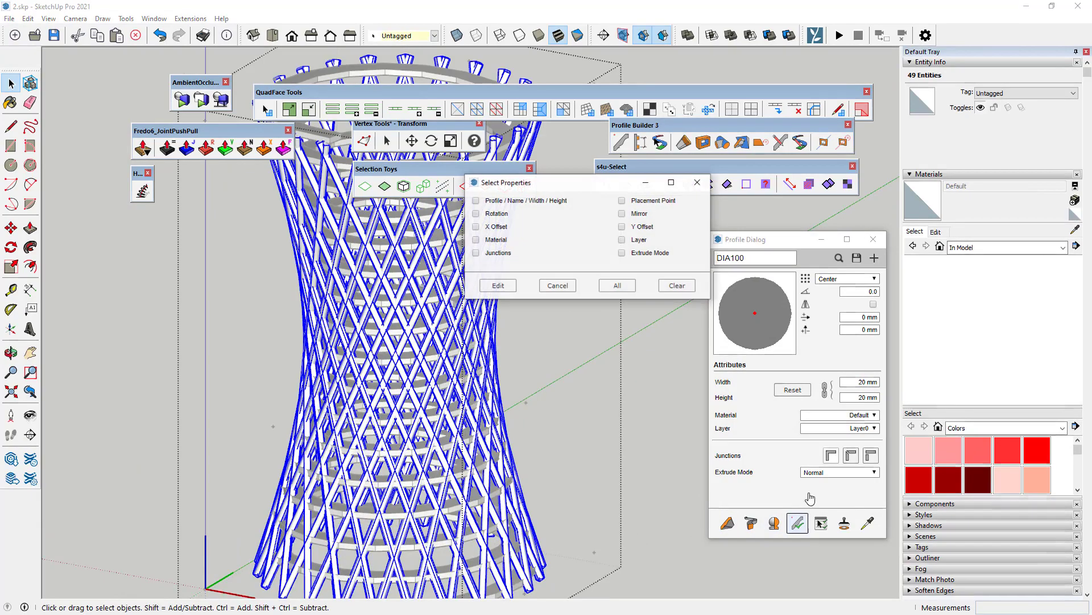
click(498, 285)
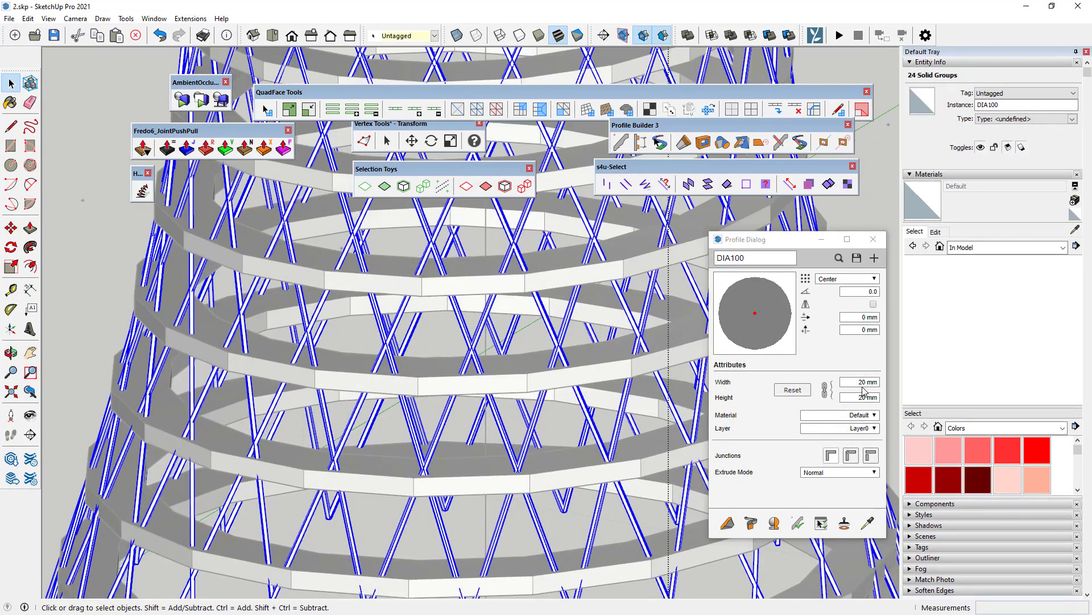
click(864, 383)
text(40)
key(Tab)
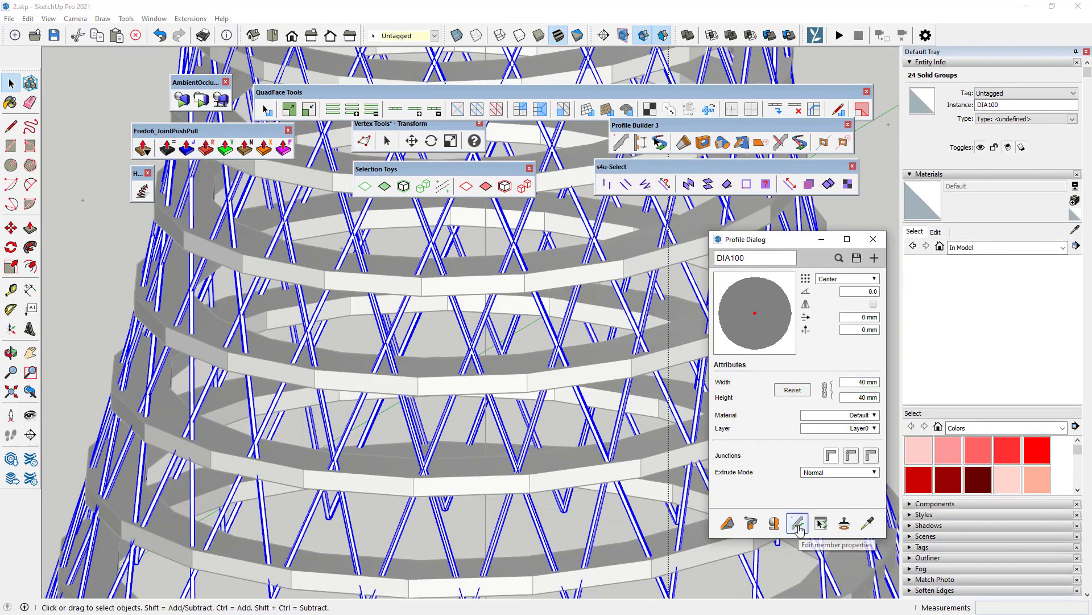
click(821, 523)
click(498, 286)
Clear the selection, centre the tower in view, and close the Profile Dialog.
scroll(166, 359, down, 3)
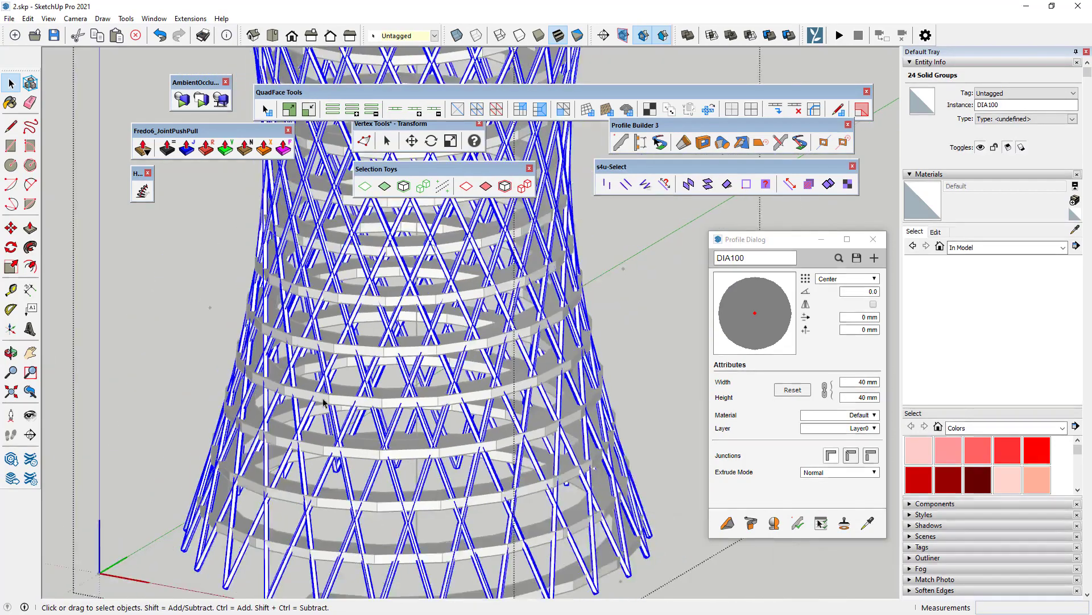
scroll(166, 360, down, 2)
click(165, 360)
middle_drag(166, 360, 647, 447)
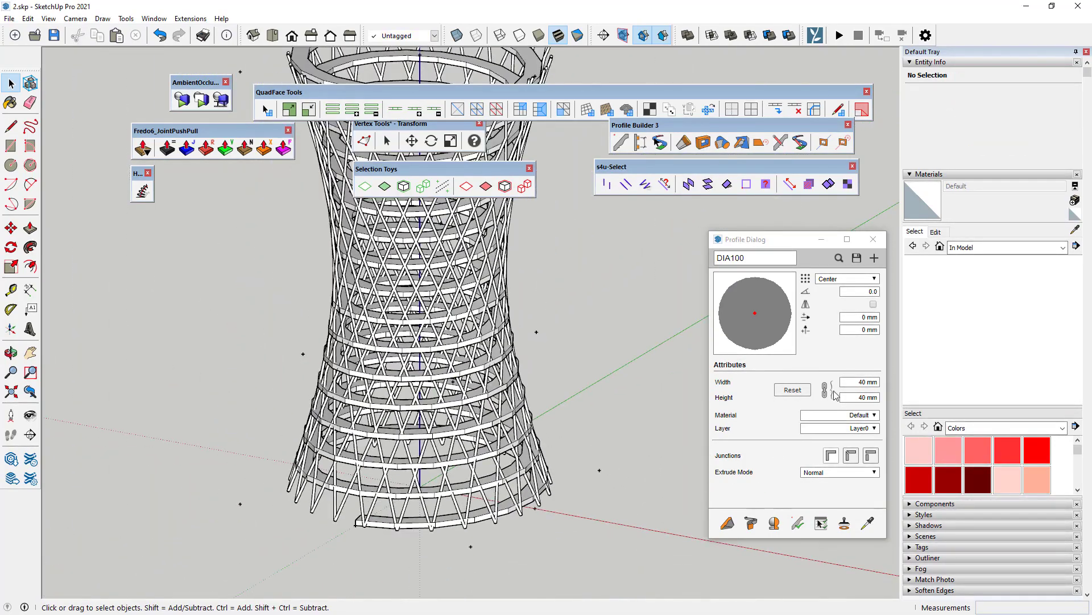
click(873, 239)
scroll(675, 373, down, 3)
mouse_move(676, 373)
middle_down()
mouse_move(297, 395)
mouse_move(427, 244)
mouse_move(419, 288)
middle_up()
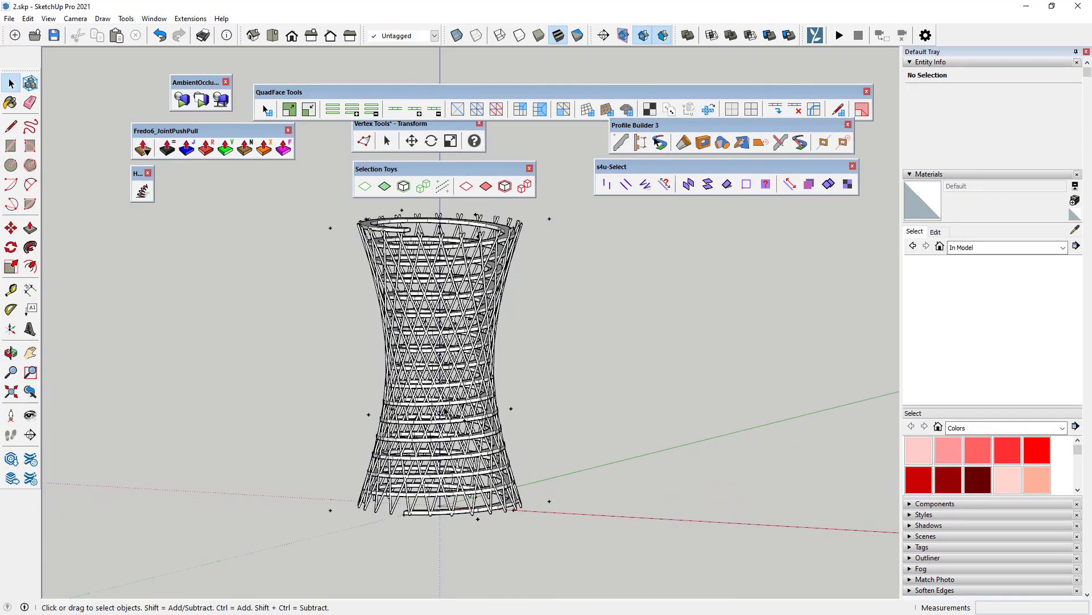
scroll(422, 480, up, 2)
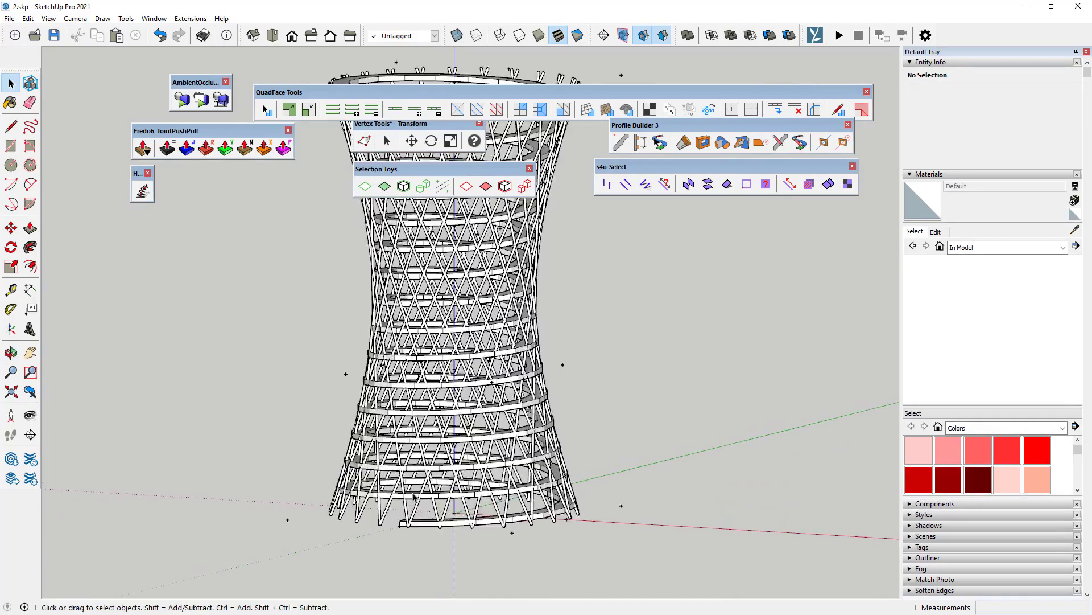
scroll(410, 495, up, 3)
scroll(398, 506, up, 2)
scroll(398, 505, down, 2)
scroll(392, 495, down, 2)
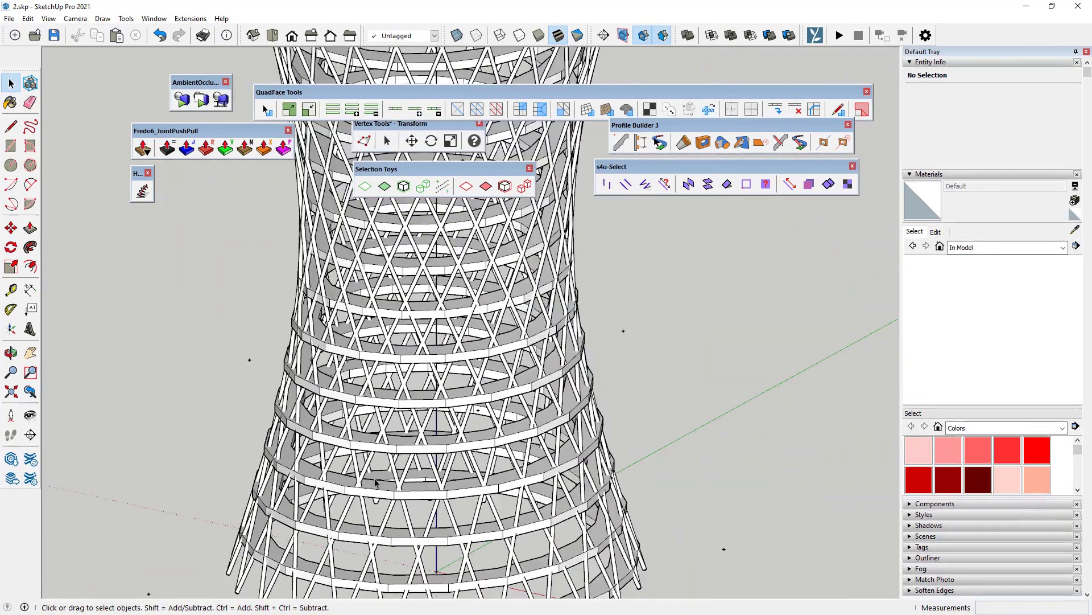
scroll(387, 483, down, 2)
scroll(378, 468, up, 1)
mouse_move(379, 468)
middle_down()
mouse_move(409, 361)
mouse_move(383, 433)
middle_up()
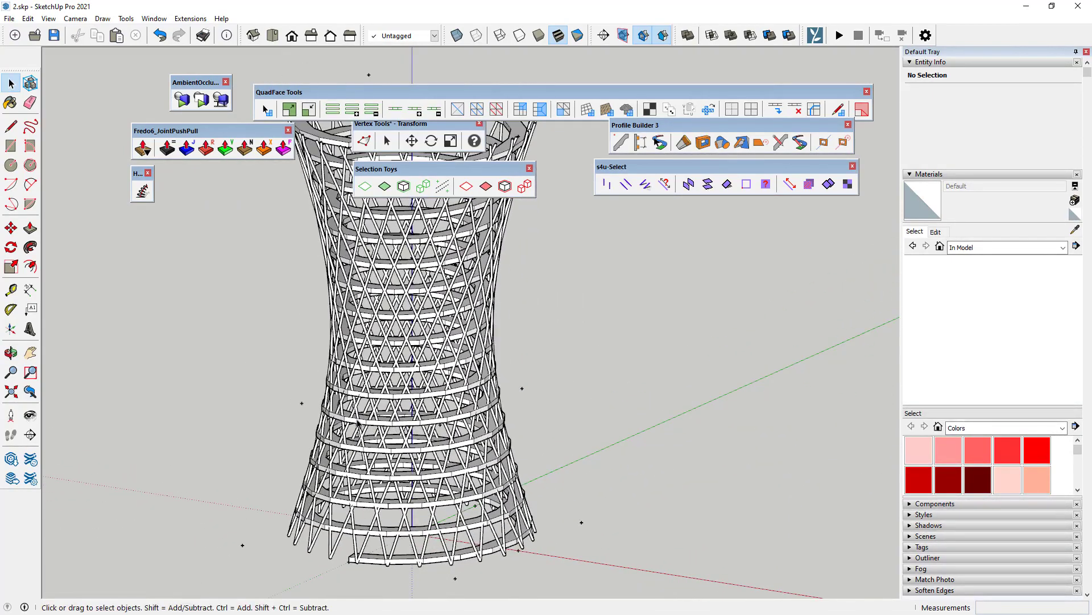
scroll(358, 422, up, 2)
scroll(407, 456, up, 1)
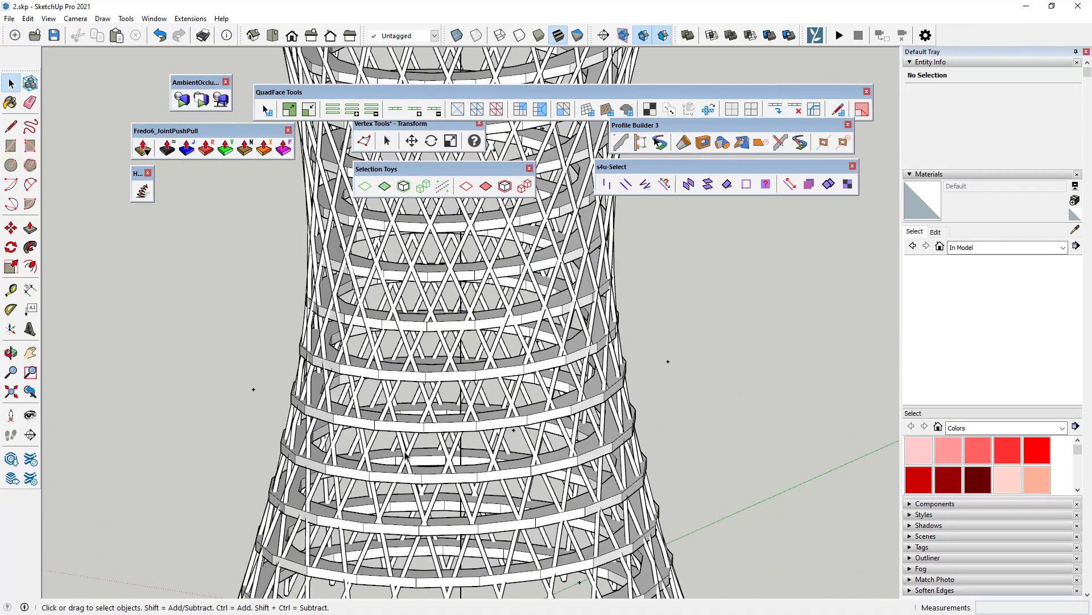
scroll(390, 409, up, 2)
scroll(188, 393, up, 2)
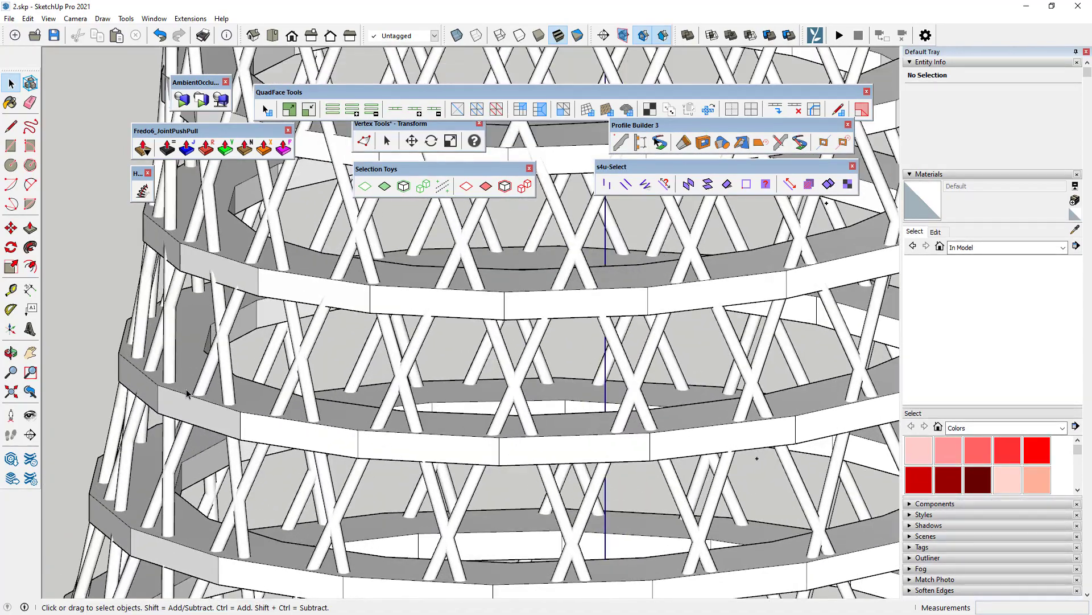
scroll(203, 394, down, 3)
scroll(262, 383, down, 2)
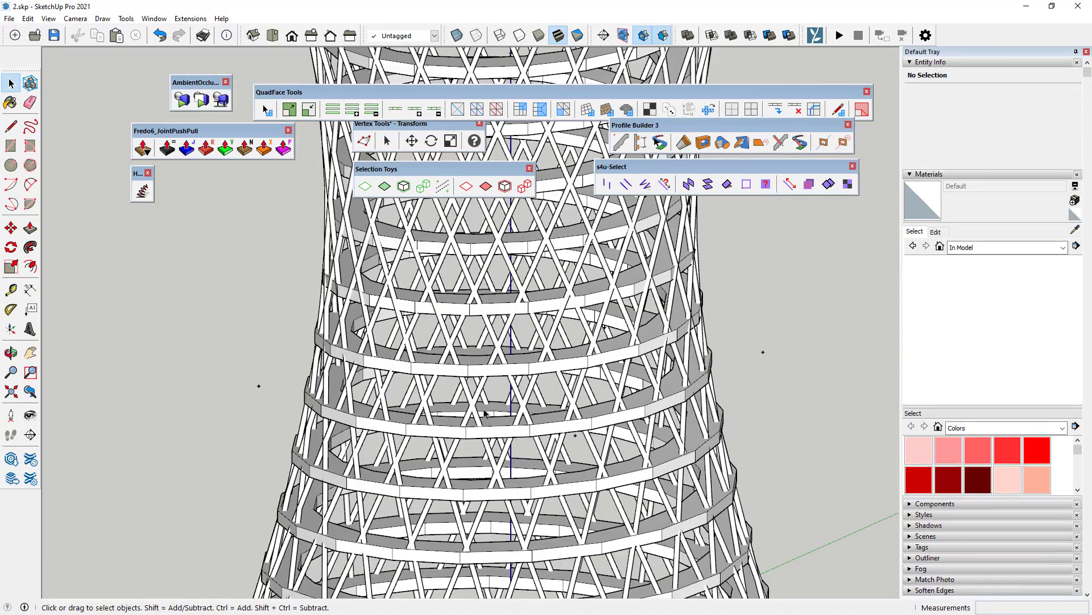
scroll(462, 387, down, 1)
scroll(459, 387, up, 1)
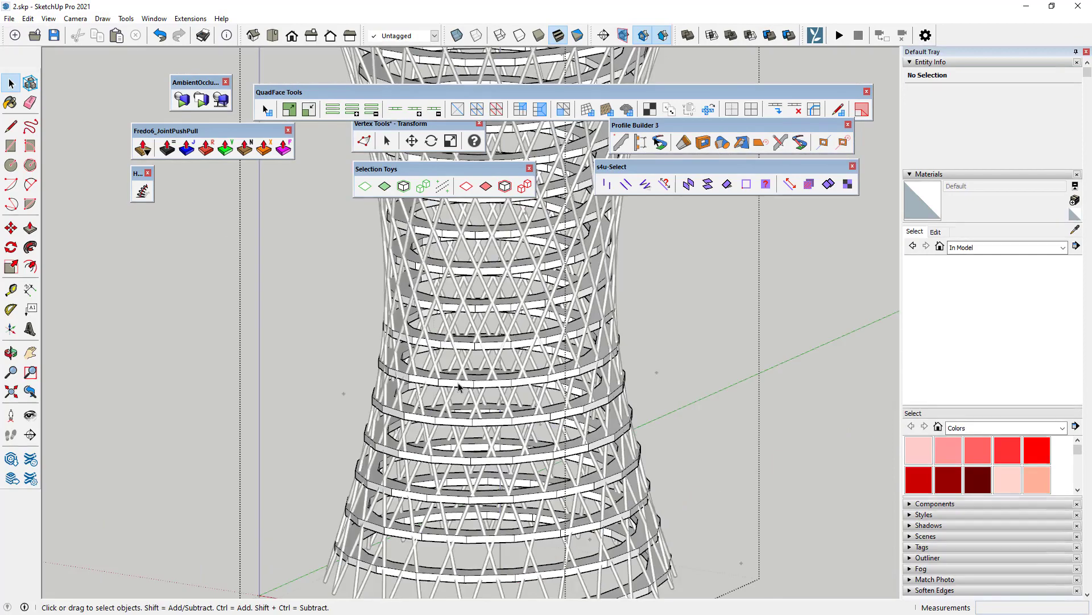
scroll(459, 384, up, 1)
scroll(452, 360, up, 2)
Select the full edge loops of the tower's ring bands.
click(448, 345)
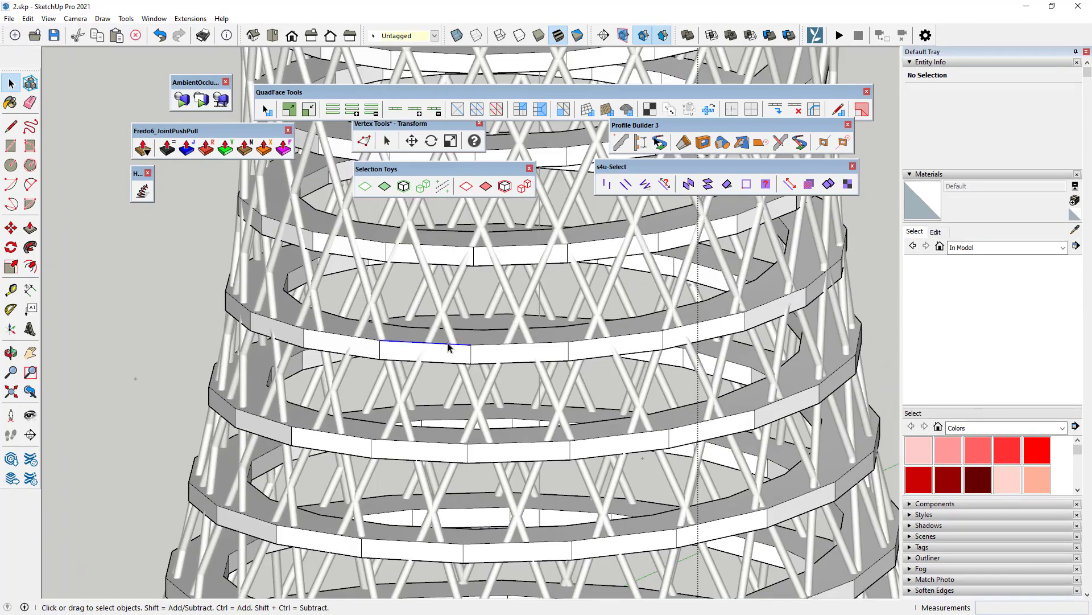
middle_drag(448, 343, 400, 351)
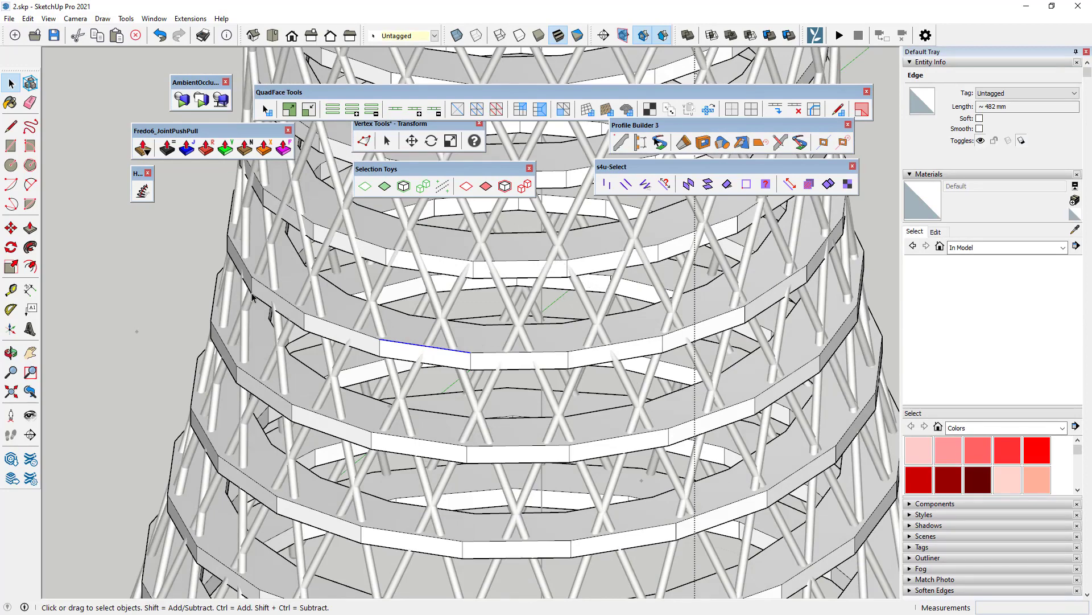
click(395, 109)
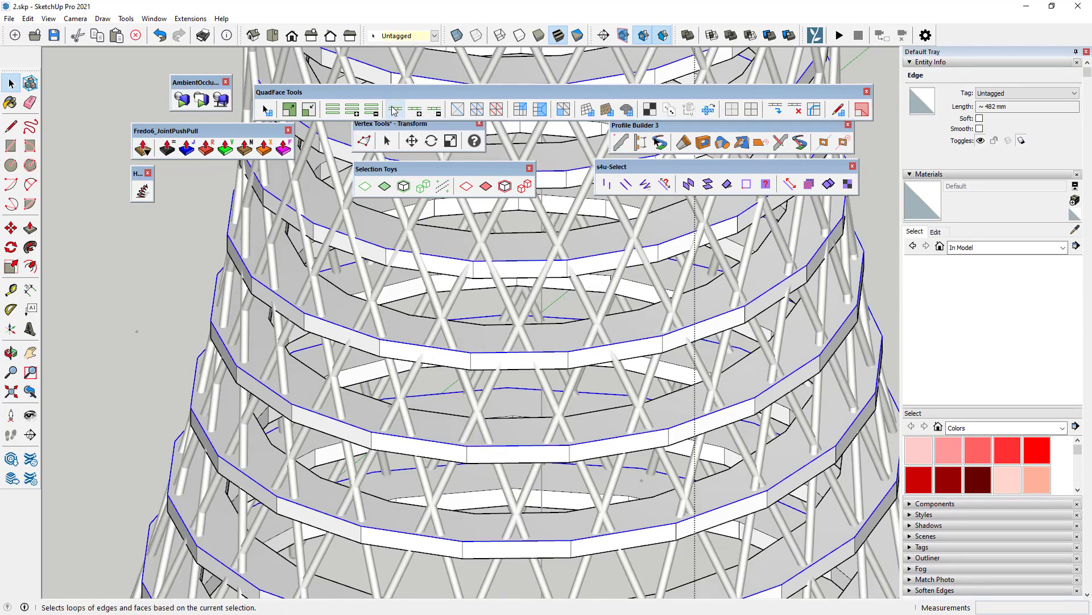
scroll(183, 330, down, 2)
scroll(183, 330, down, 3)
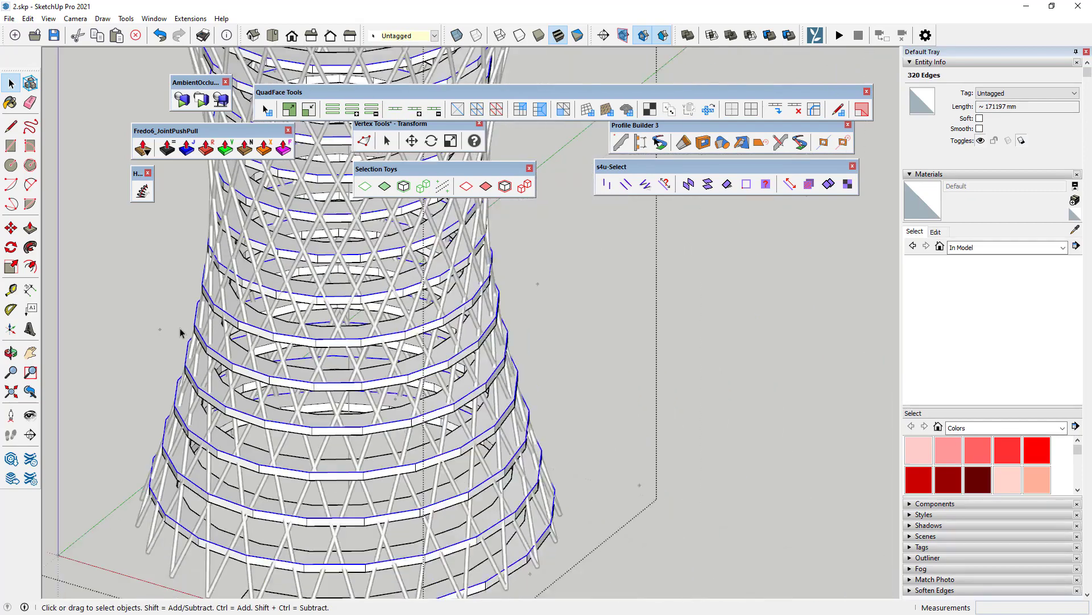
scroll(183, 330, down, 2)
scroll(315, 313, up, 3)
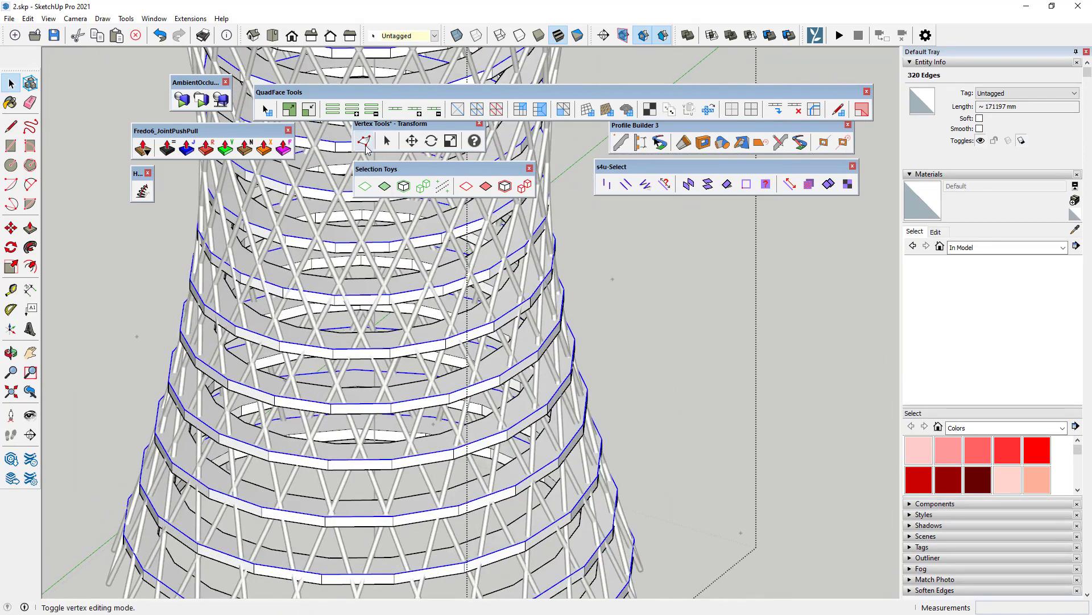
Raise the ring vertices 153 mm up the blue axis with Vertex Tools, then return to Select.
click(365, 143)
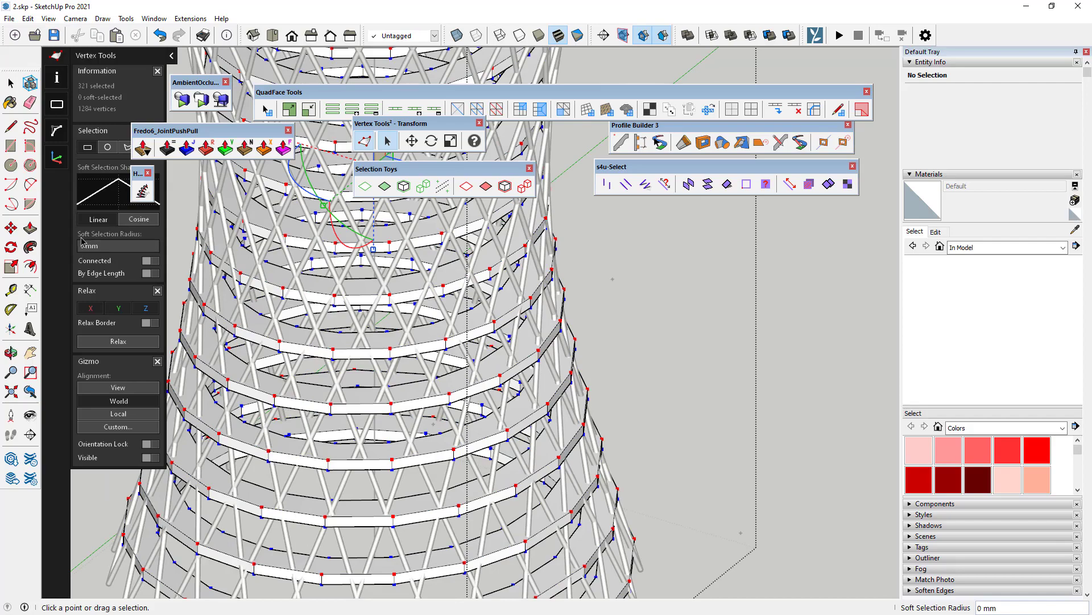
scroll(356, 302, down, 3)
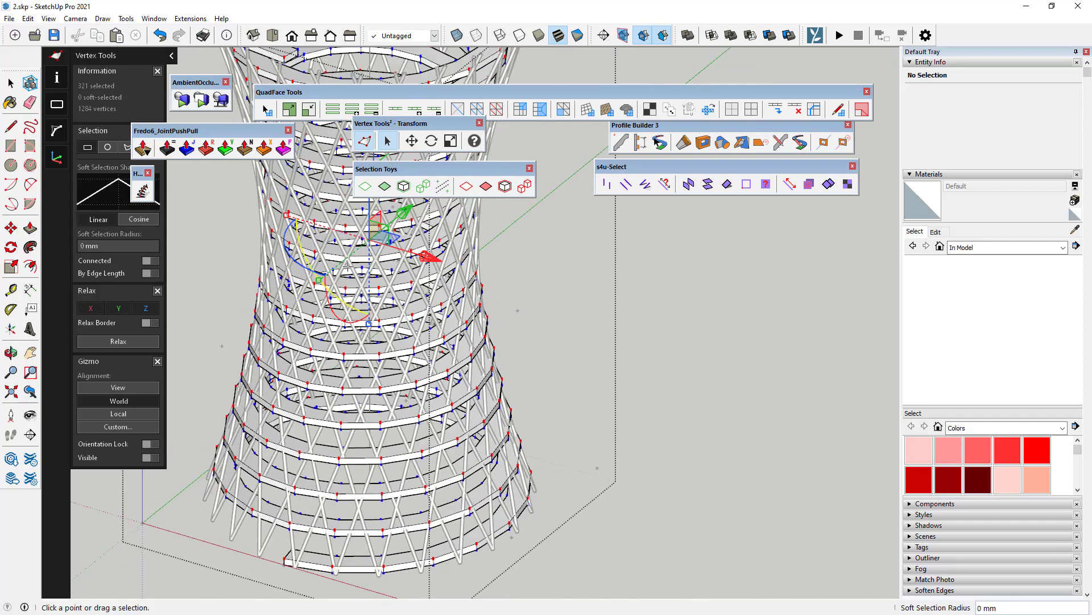
middle_drag(356, 302, 349, 249)
middle_drag(367, 317, 340, 317)
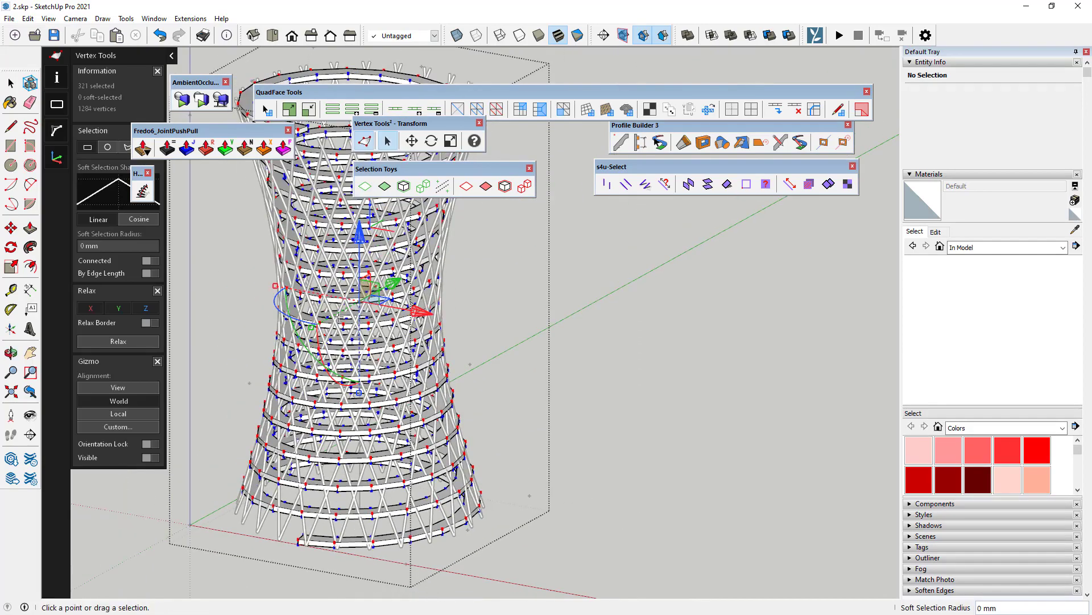
ctrl+drag(361, 236, 298, 295)
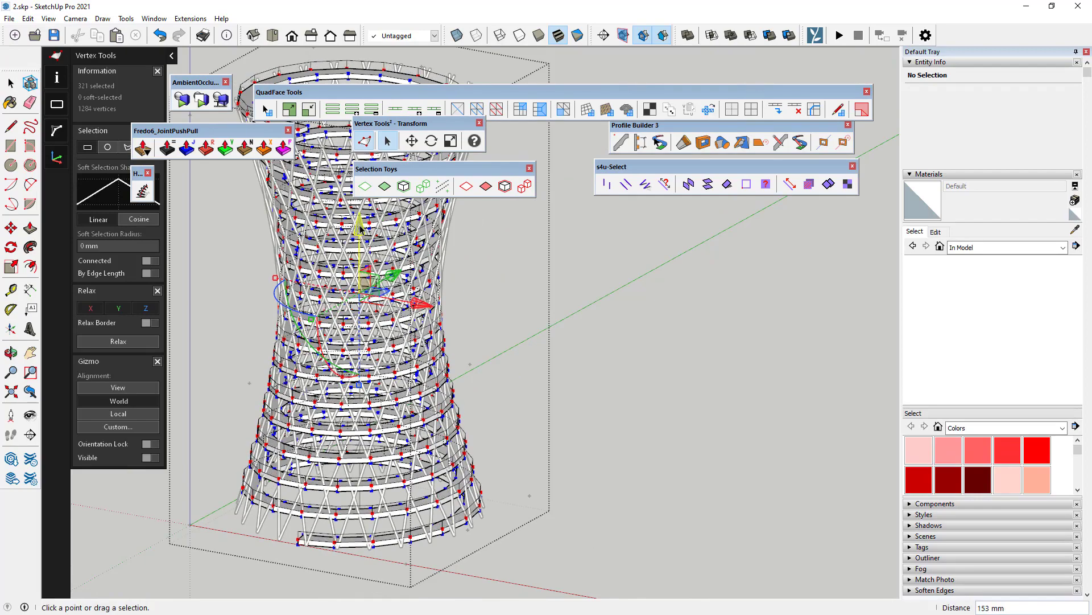
scroll(298, 296, up, 2)
scroll(386, 323, up, 2)
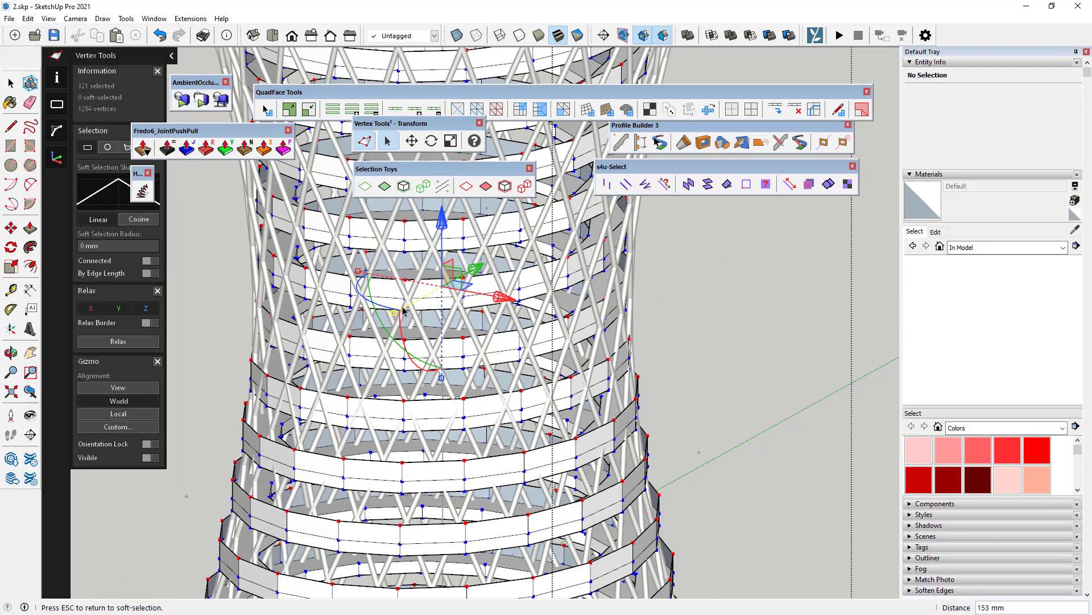
click(11, 83)
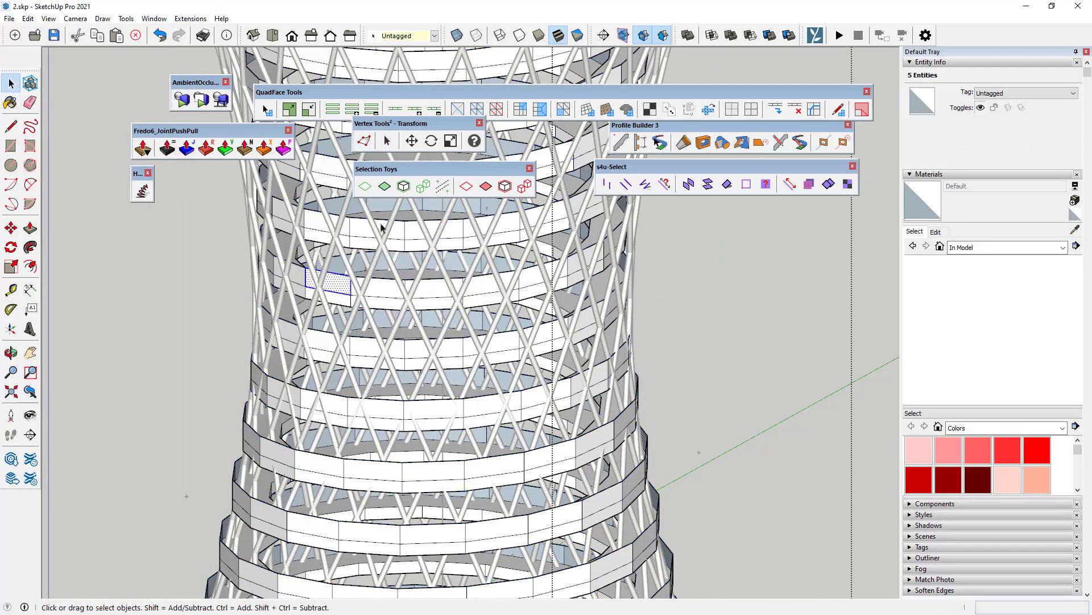
Select the ring band faces with QuadFace Ring select and Grow Ring.
click(333, 110)
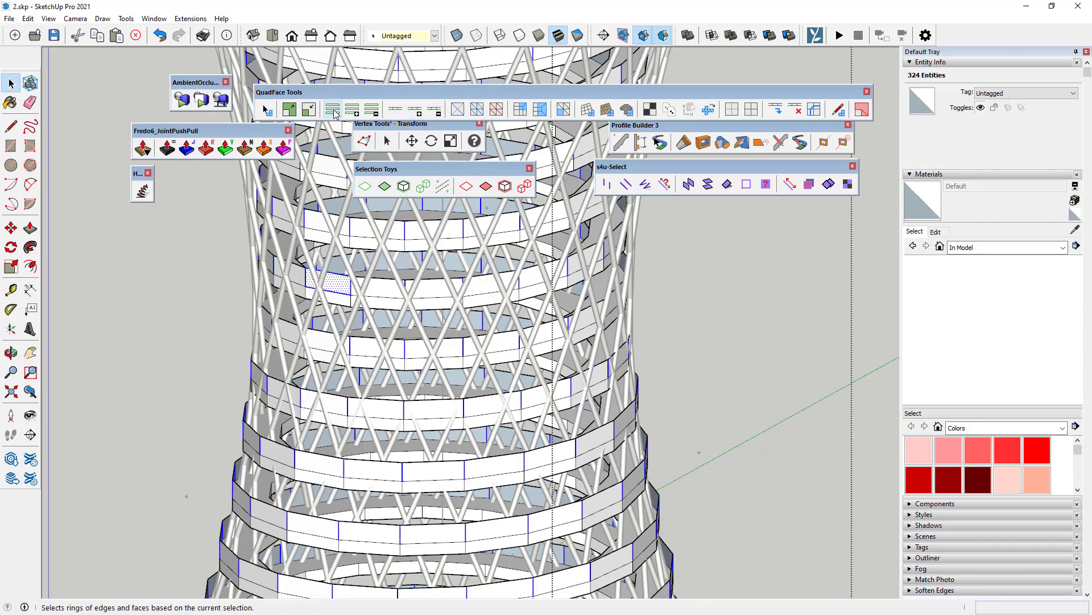
click(373, 294)
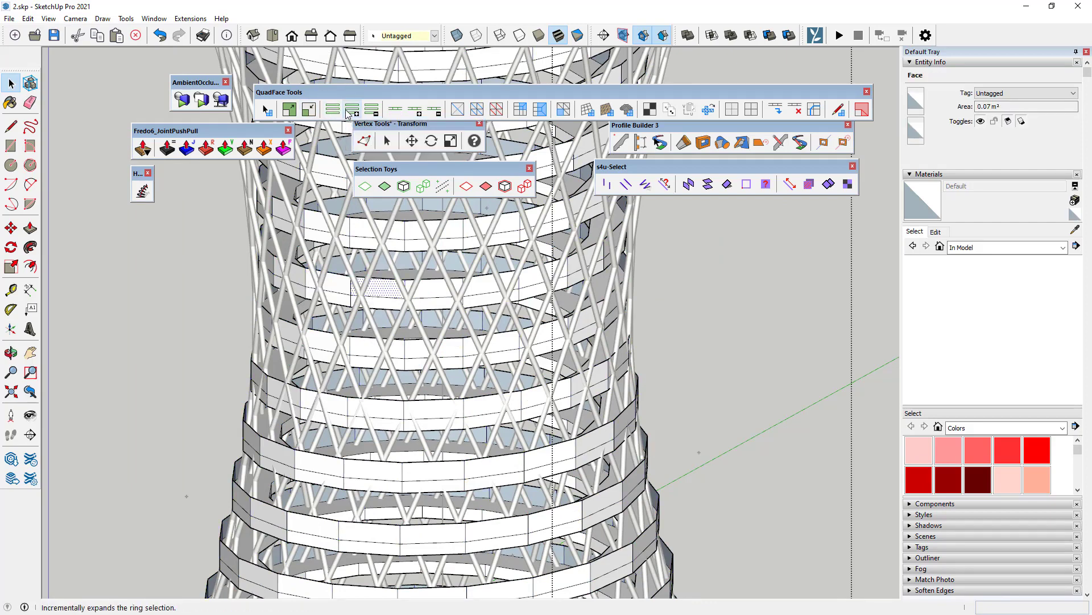
click(352, 110)
click(395, 109)
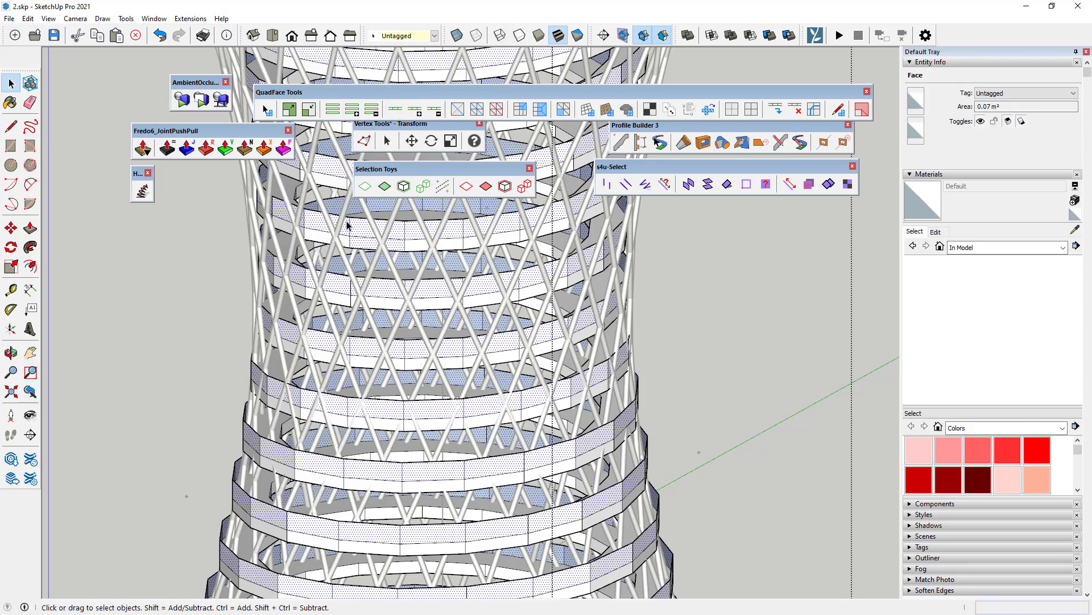
scroll(351, 246, up, 1)
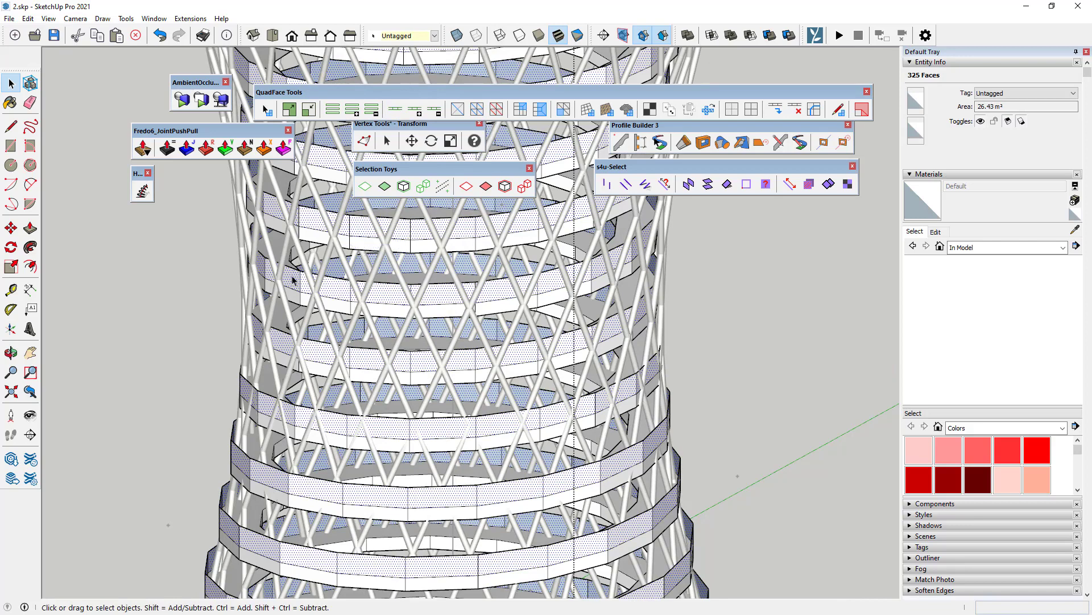
Paint the selected band faces with Glass and Mirrors' Translucent Glass Blue.
click(1062, 428)
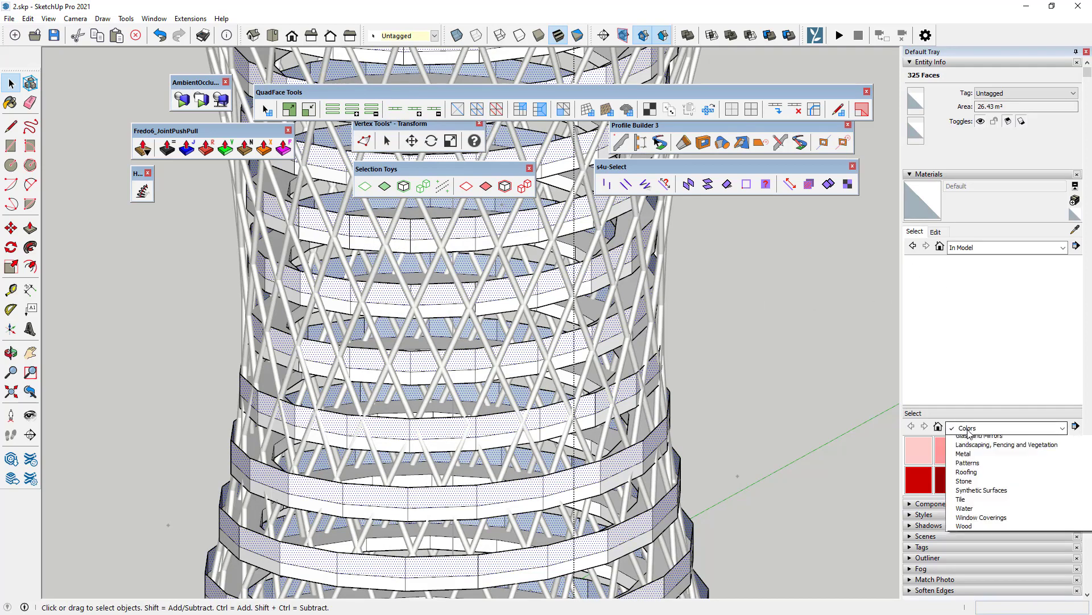
click(980, 485)
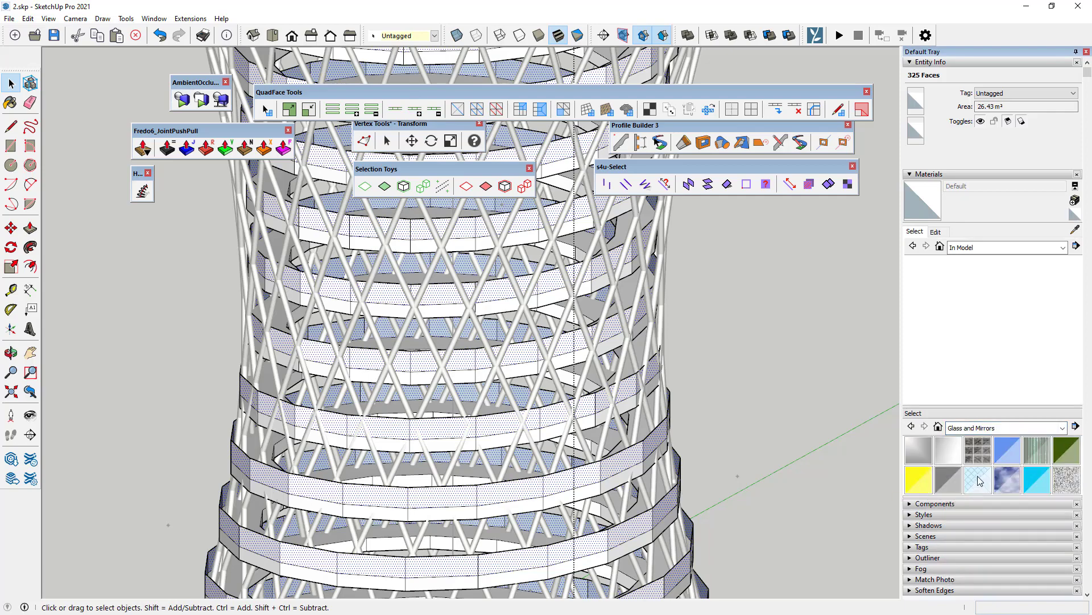
click(1007, 449)
click(397, 293)
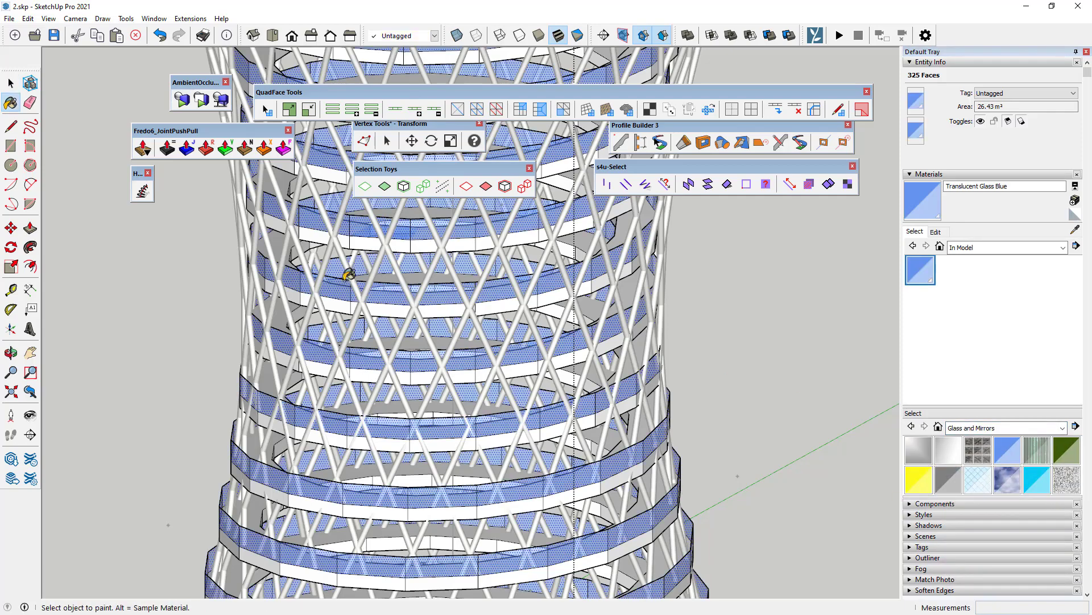
scroll(389, 397, down, 4)
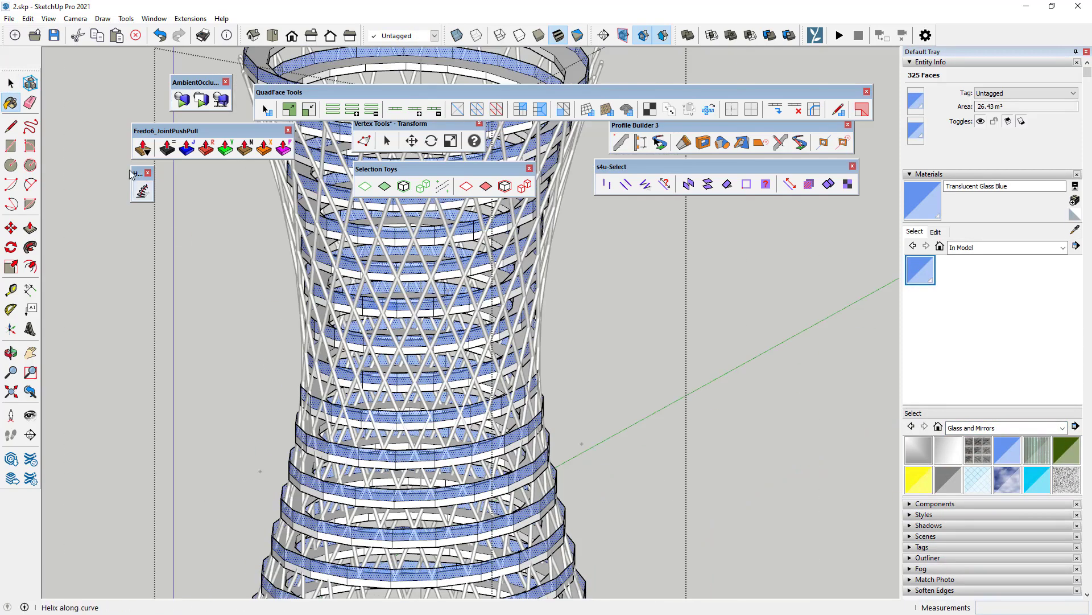
Clear the selection and orbit to look down into the tower top.
click(11, 83)
scroll(290, 370, up, 3)
scroll(289, 373, down, 3)
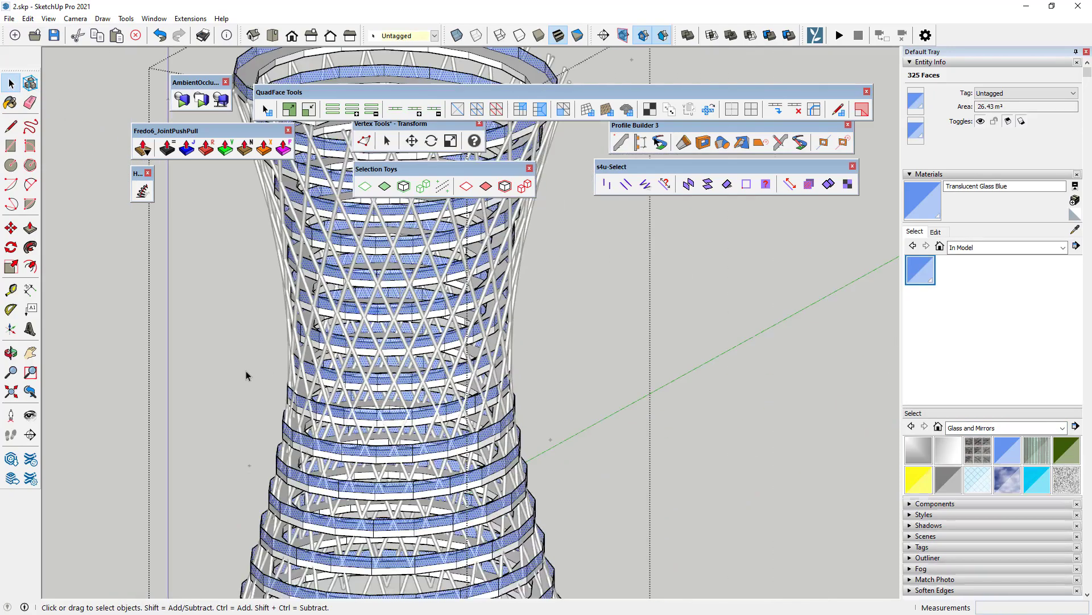
click(245, 370)
middle_drag(246, 370, 457, 421)
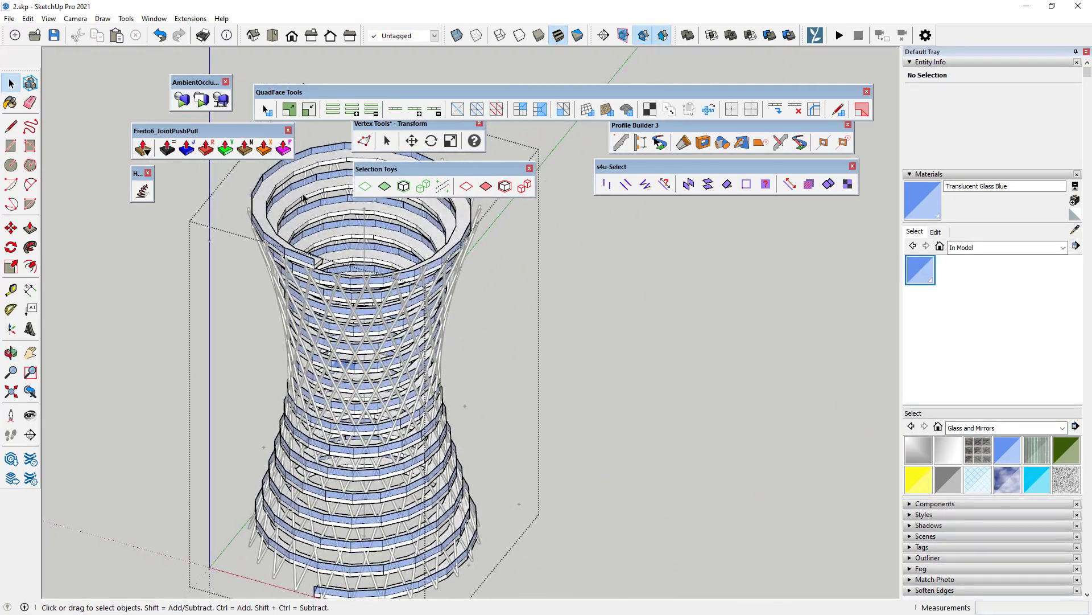
Select the diagonal strut component and choose Colors > Color M05 in Materials.
scroll(253, 374, up, 2)
scroll(253, 374, up, 2)
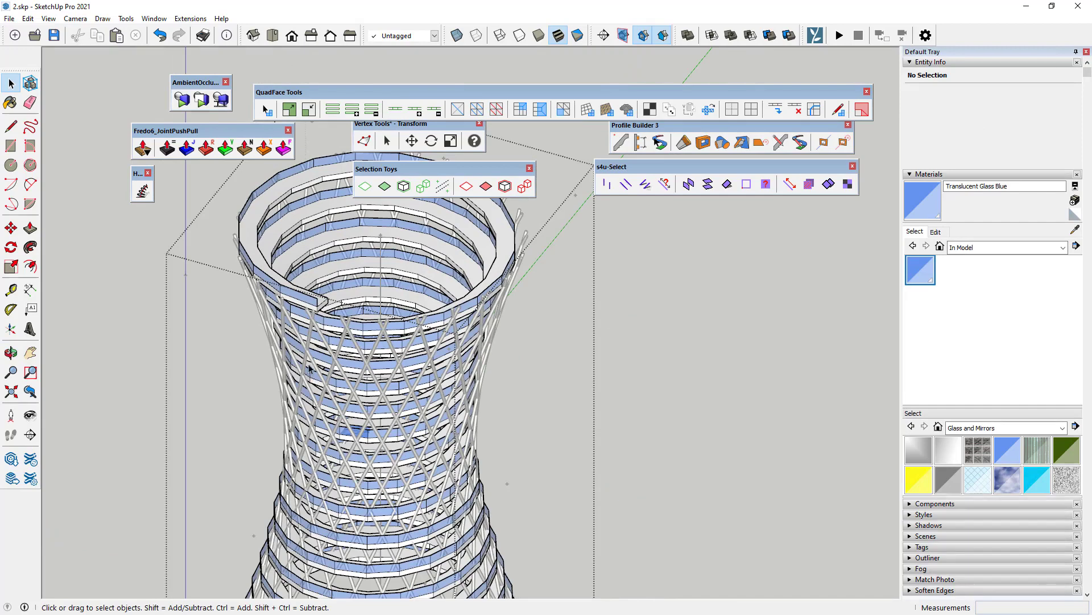
scroll(310, 368, up, 2)
scroll(185, 431, up, 2)
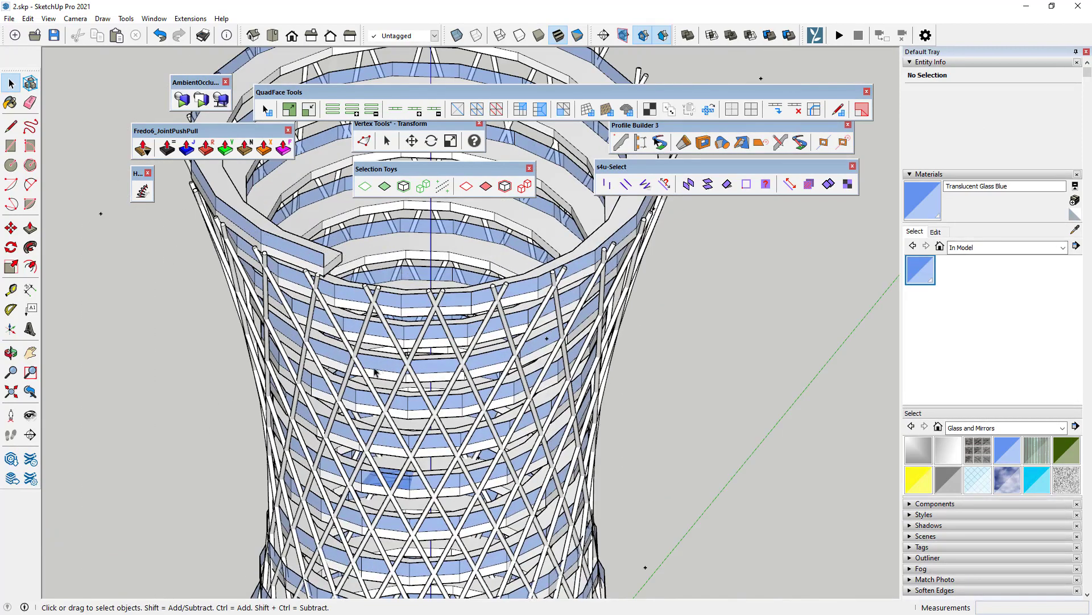
click(346, 344)
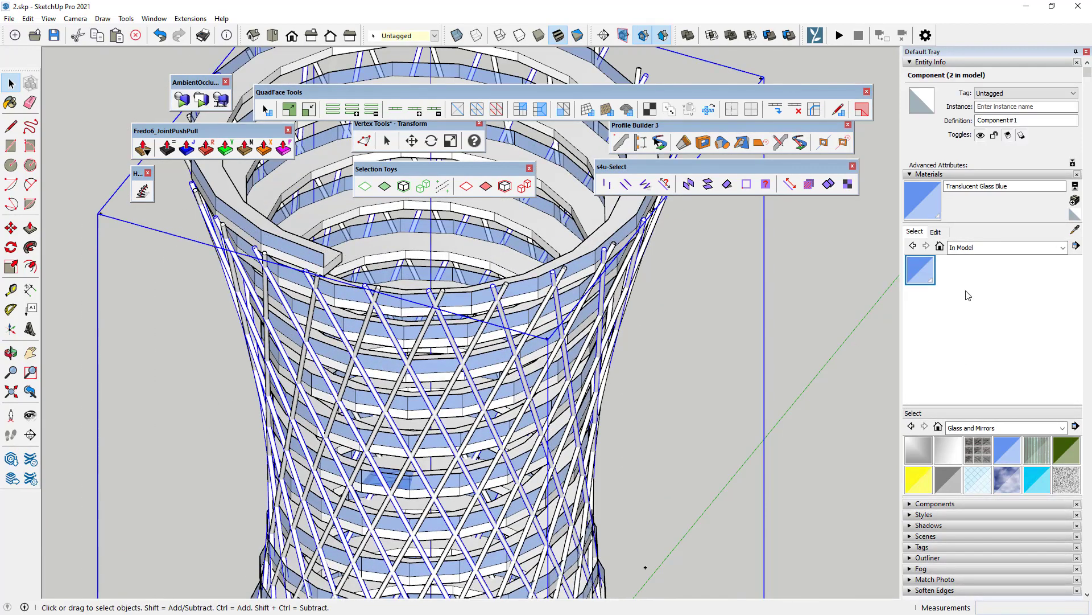
click(1062, 247)
click(979, 297)
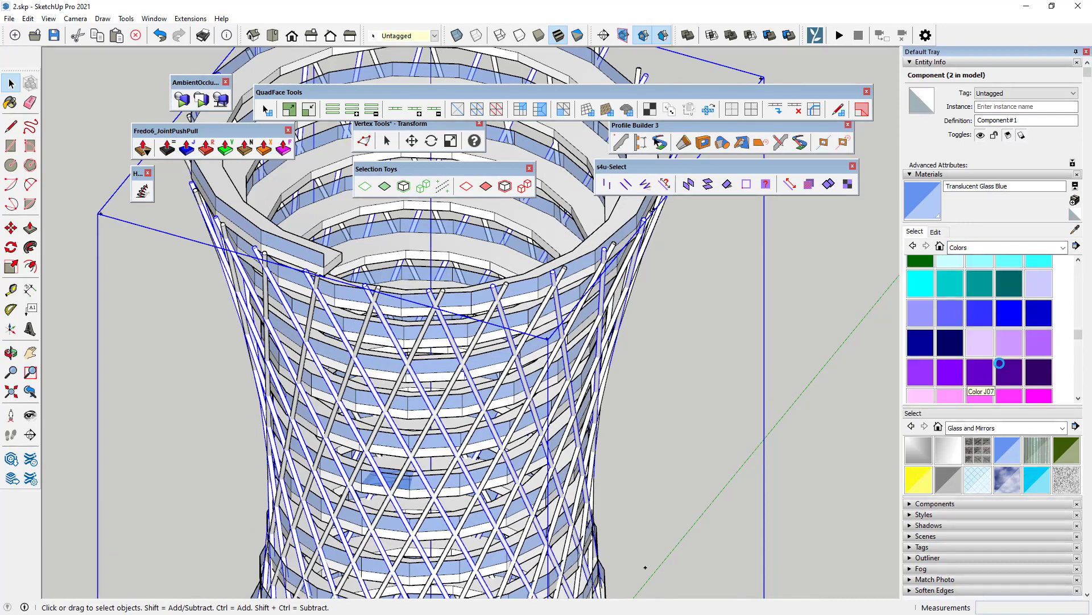
scroll(1000, 362, down, 5)
scroll(1000, 362, up, 1)
click(950, 300)
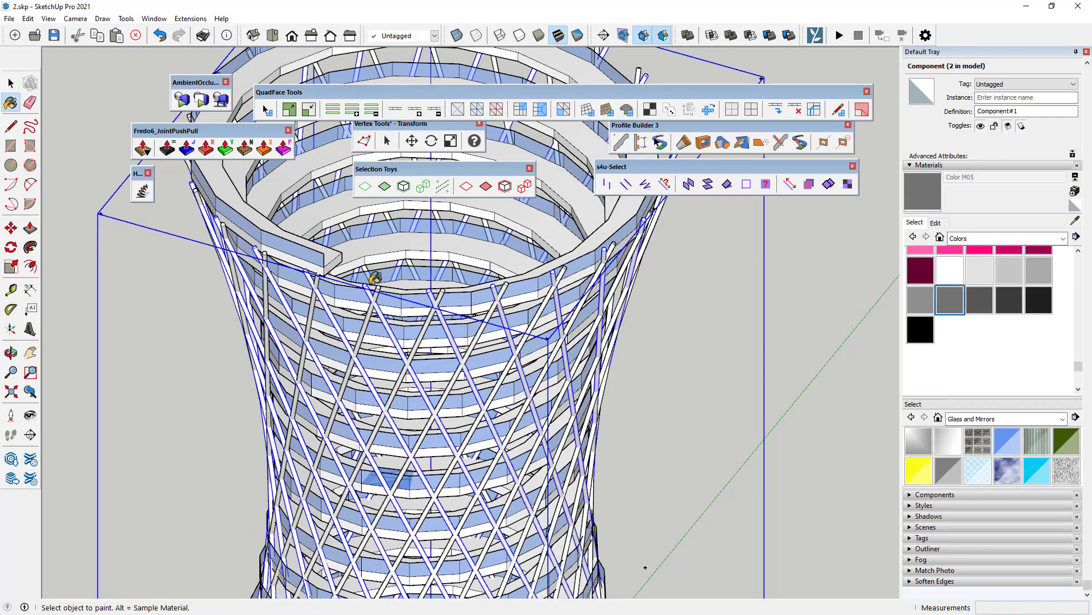
Paint all the diagonal struts Color M05, Alt-sampling to cover the remaining light ones.
click(321, 280)
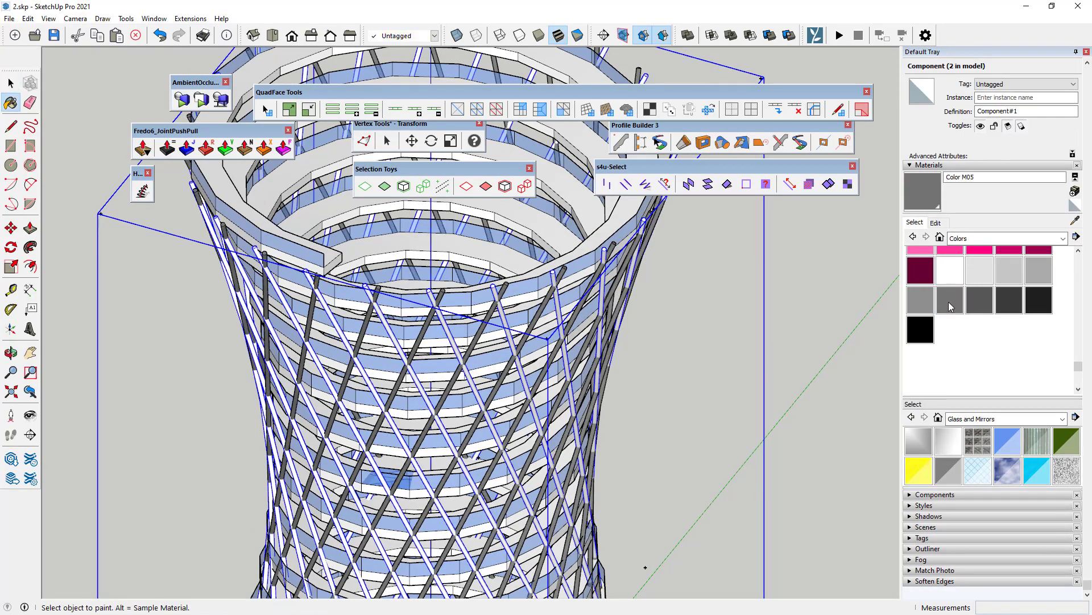
scroll(385, 319, up, 2)
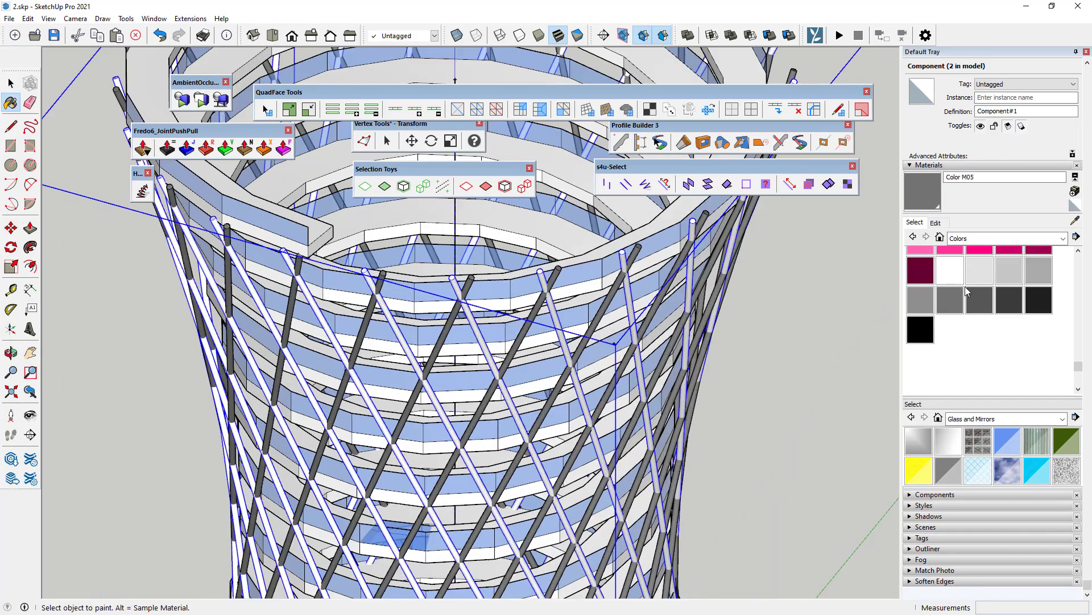
key(alt)
alt+click(295, 295)
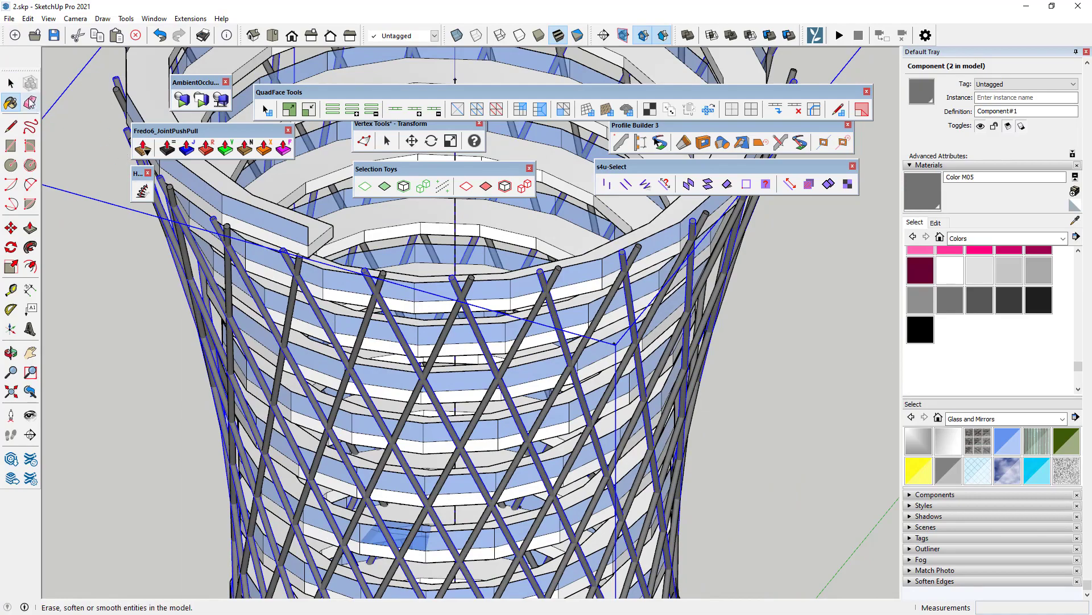
click(11, 83)
scroll(107, 298, down, 5)
click(107, 298)
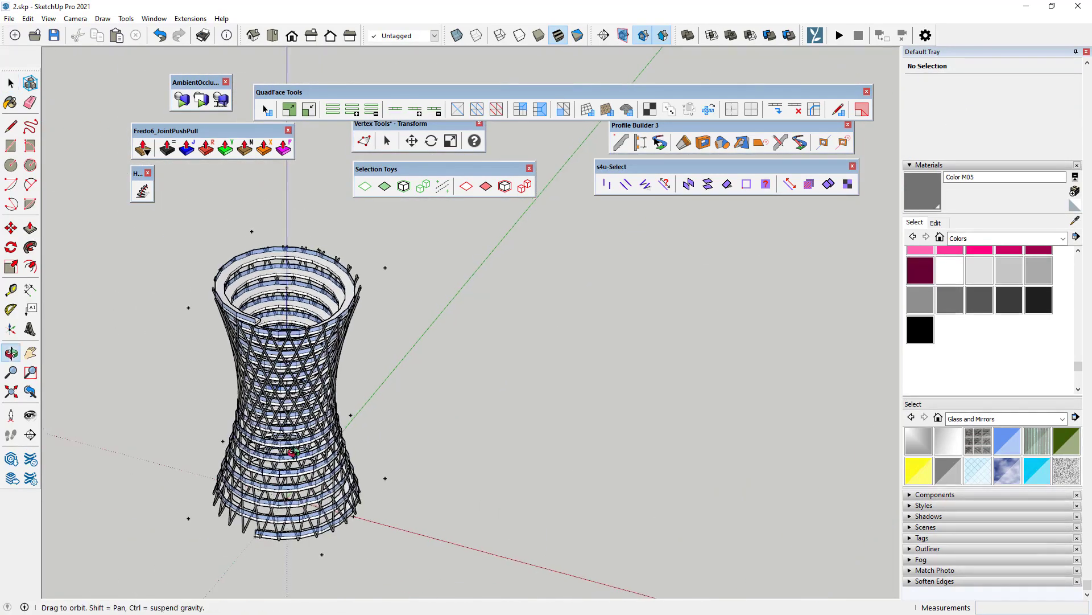
middle_drag(319, 353, 307, 353)
scroll(199, 416, up, 2)
scroll(193, 411, up, 2)
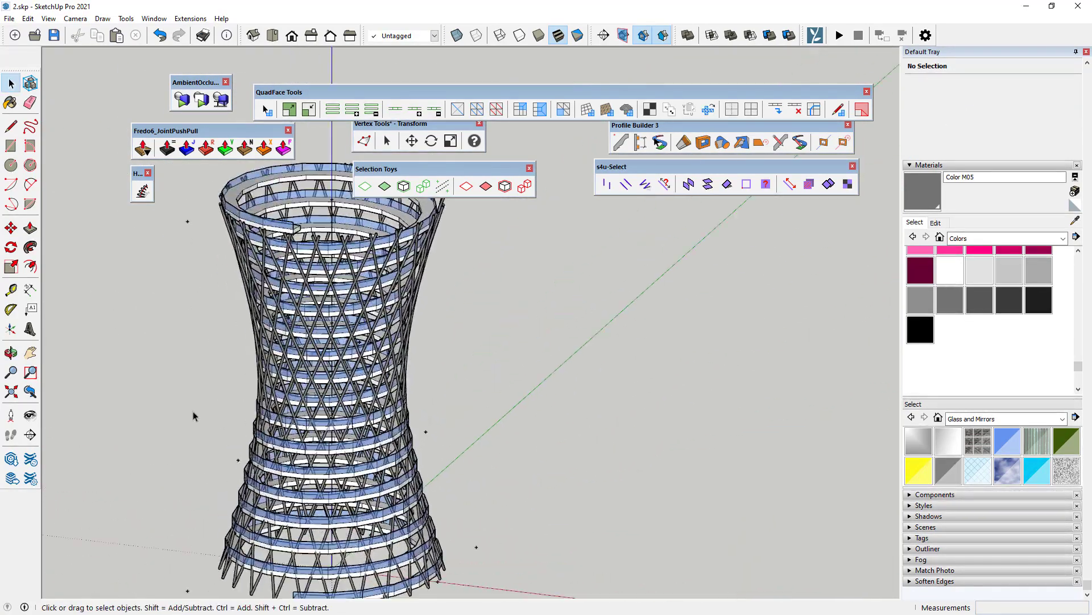
scroll(190, 408, down, 2)
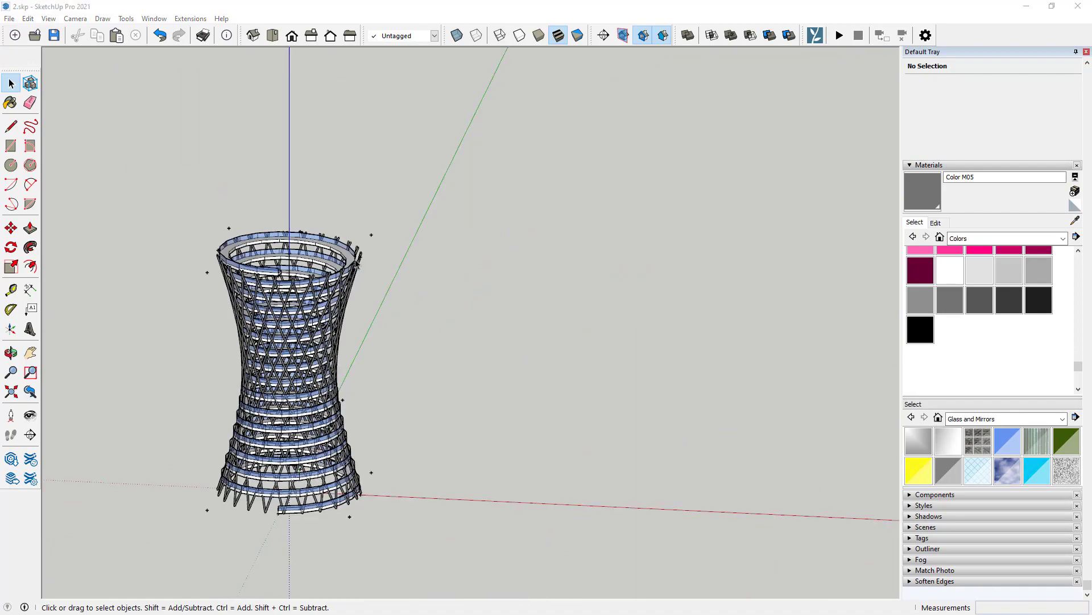
mouse_move(407, 339)
middle_down()
mouse_move(506, 237)
mouse_move(476, 288)
middle_up()
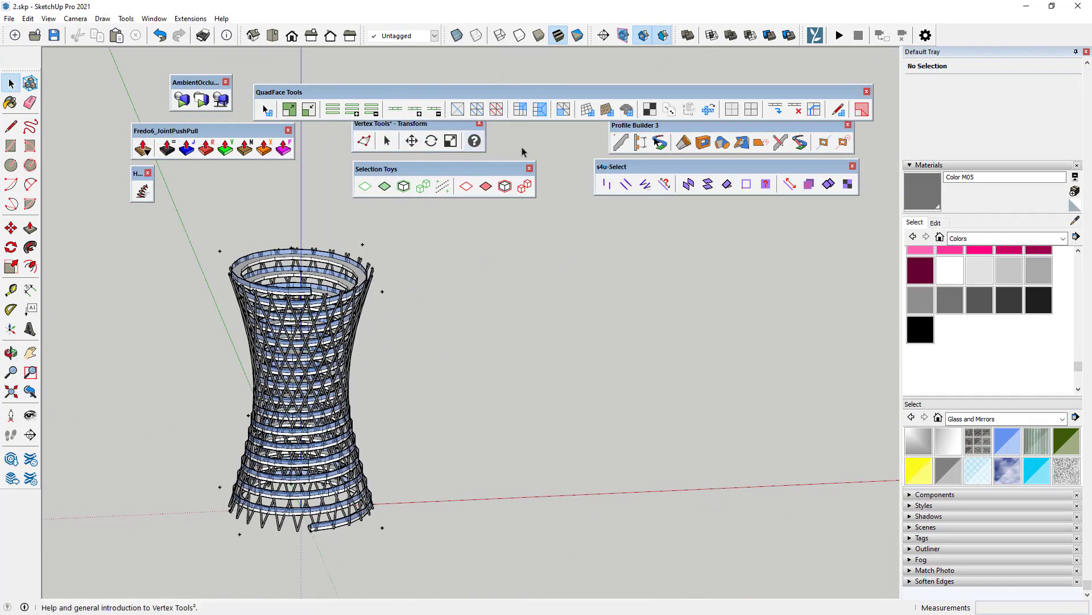